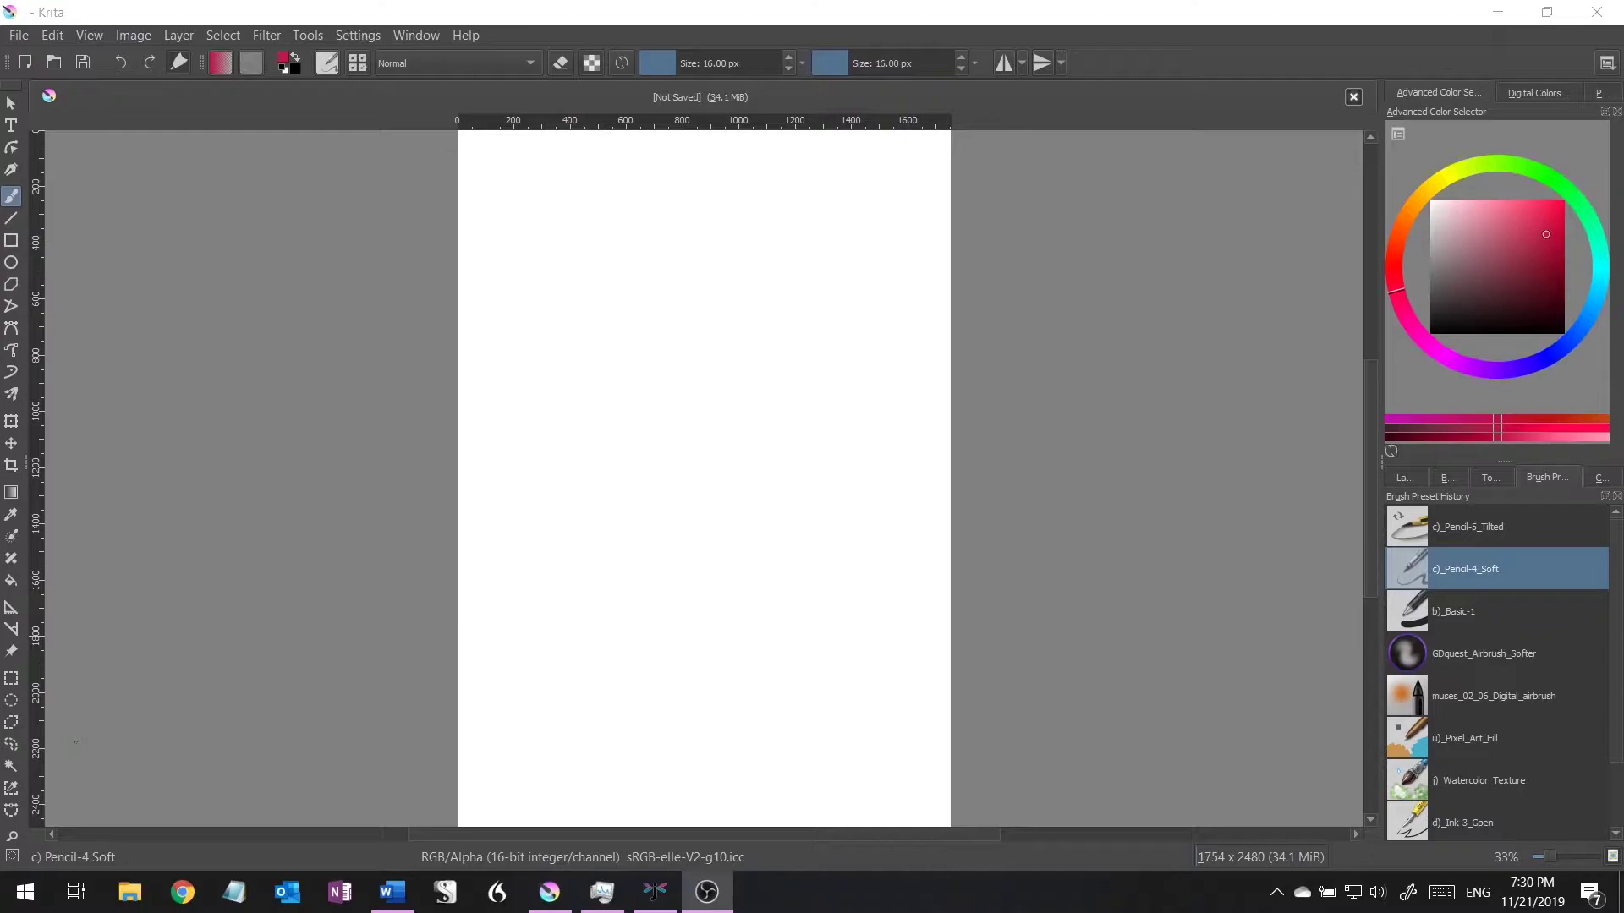
- Sketch the long left curve and lower outlines of the figure in pink pencil
{"action": "left_click", "coordinate": [656, 311]}
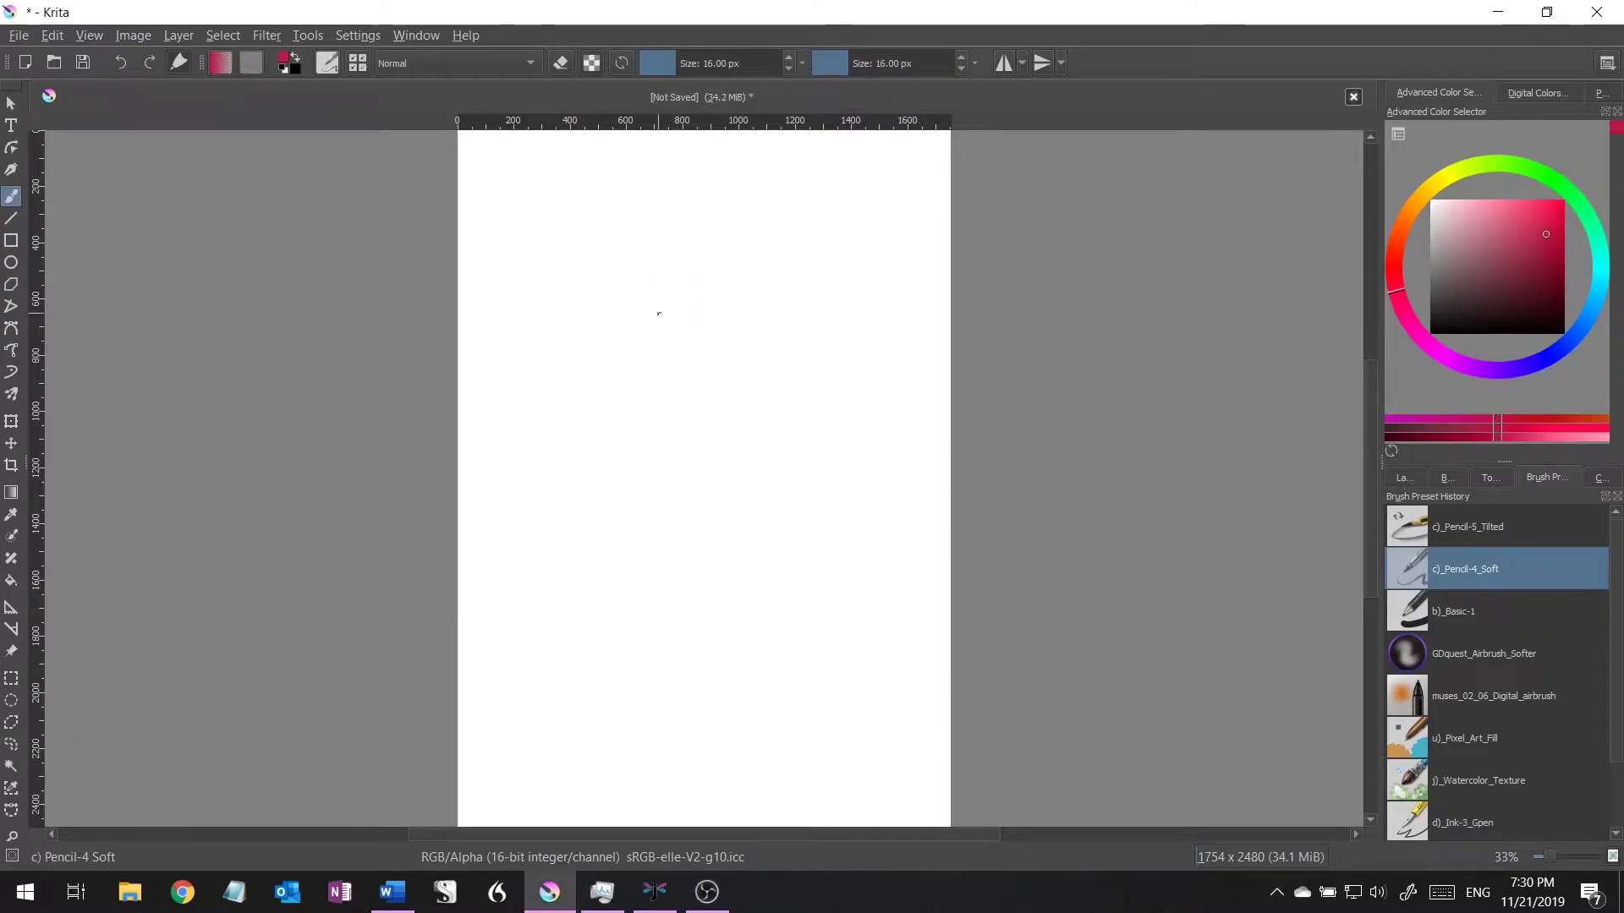
{"action": "mouse_move", "coordinate": [668, 224]}
{"action": "left_mouse_down"}
{"action": "mouse_move", "coordinate": [578, 397]}
{"action": "mouse_move", "coordinate": [618, 545]}
{"action": "left_mouse_up"}
{"action": "mouse_move", "coordinate": [578, 404]}
{"action": "left_mouse_down"}
{"action": "mouse_move", "coordinate": [574, 522]}
{"action": "mouse_move", "coordinate": [551, 568]}
{"action": "mouse_move", "coordinate": [572, 609]}
{"action": "left_mouse_up"}
{"action": "mouse_move", "coordinate": [592, 548]}
{"action": "left_mouse_down"}
{"action": "mouse_move", "coordinate": [584, 650]}
{"action": "mouse_move", "coordinate": [618, 741]}
{"action": "left_mouse_up"}
{"action": "left_click_drag", "start_coordinate": [731, 207], "coordinate": [697, 387]}
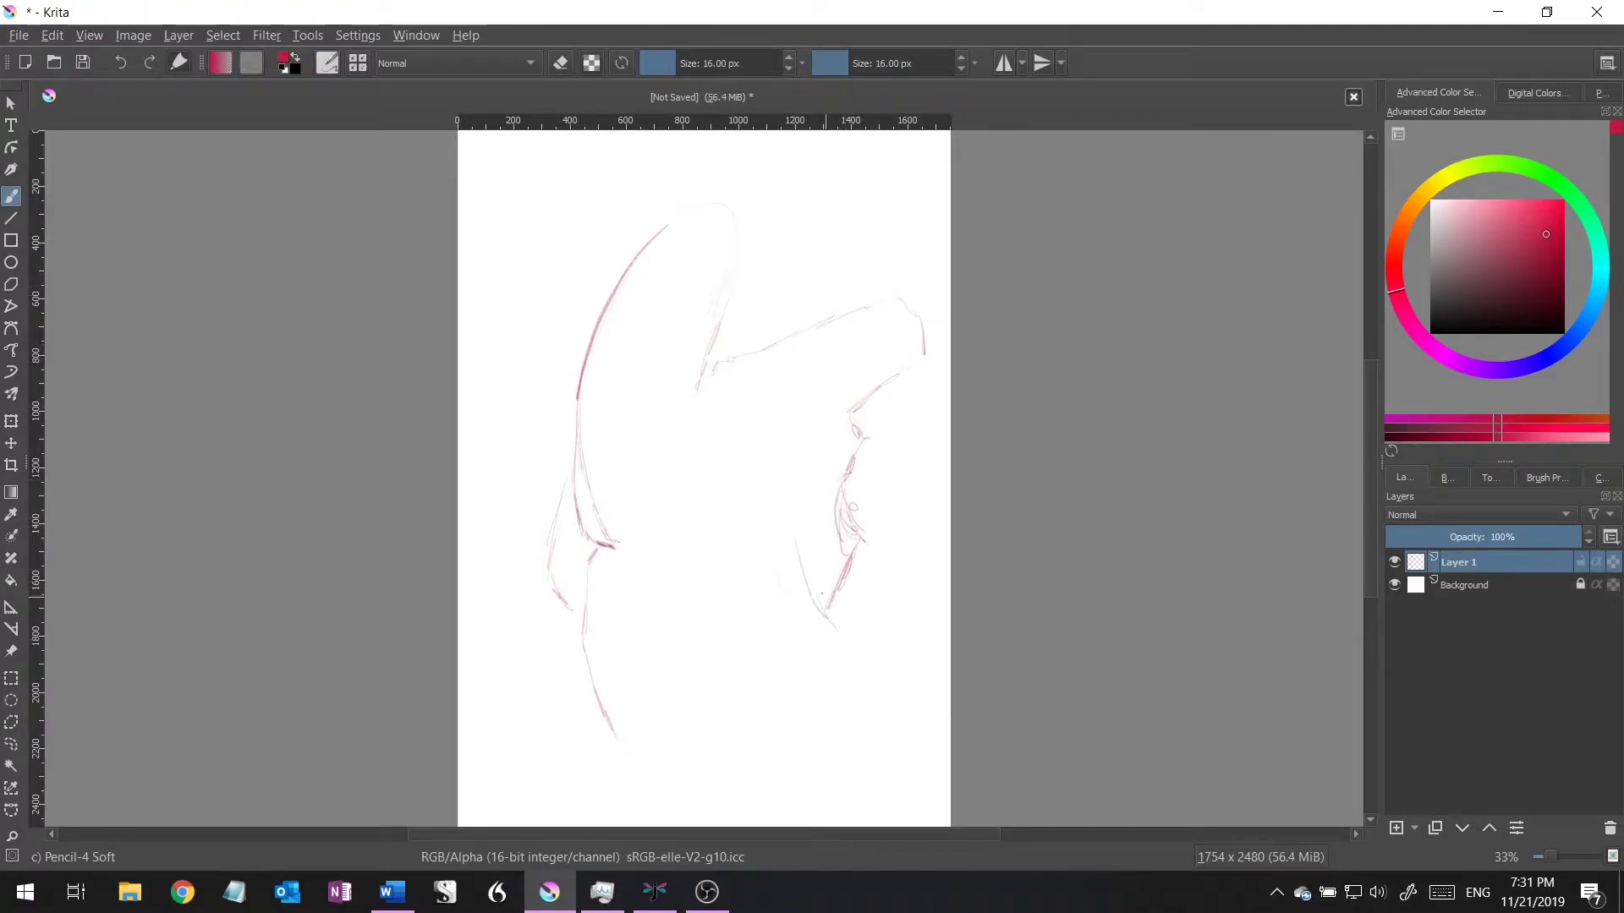
- Rough in the right-hand form with loose diagonal pencil strokes
{"action": "left_click_drag", "start_coordinate": [852, 657], "coordinate": [877, 761]}
{"action": "mouse_move", "coordinate": [853, 571]}
{"action": "left_mouse_down"}
{"action": "mouse_move", "coordinate": [791, 668]}
{"action": "mouse_move", "coordinate": [797, 627]}
{"action": "left_mouse_up"}
{"action": "left_click_drag", "start_coordinate": [870, 538], "coordinate": [845, 586]}
{"action": "left_click_drag", "start_coordinate": [807, 634], "coordinate": [857, 710]}
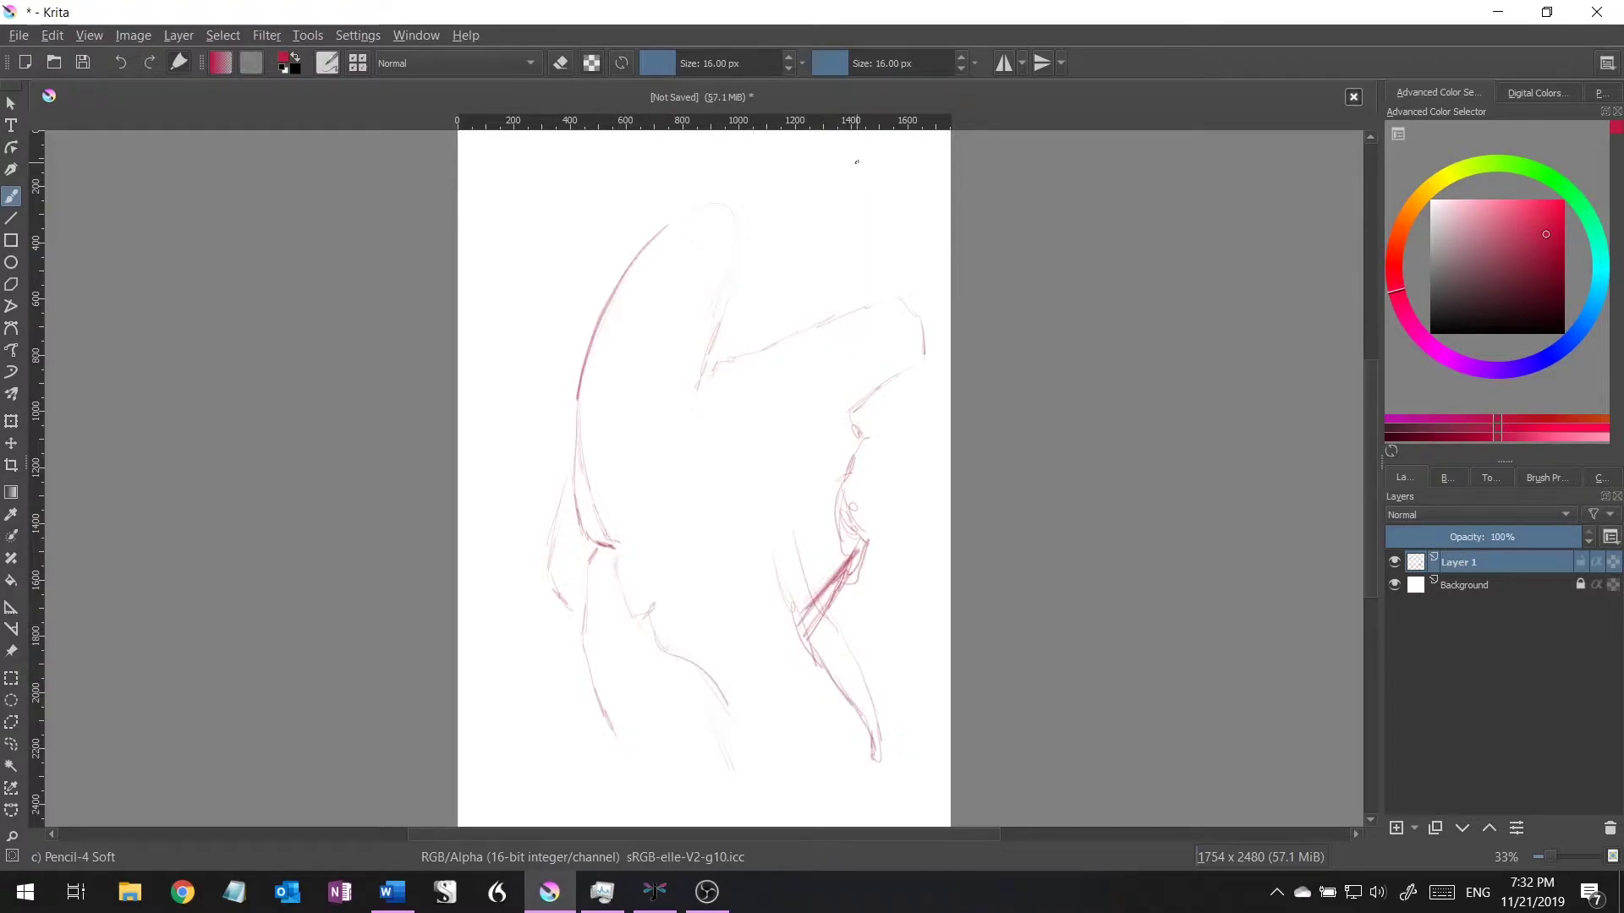
- Shift the rough sketch slightly left and add a new layer for pencil redrawing
{"action": "key", "text": "t"}
{"action": "left_click_drag", "start_coordinate": [830, 428], "coordinate": [801, 430]}
{"action": "key", "text": "Insert"}
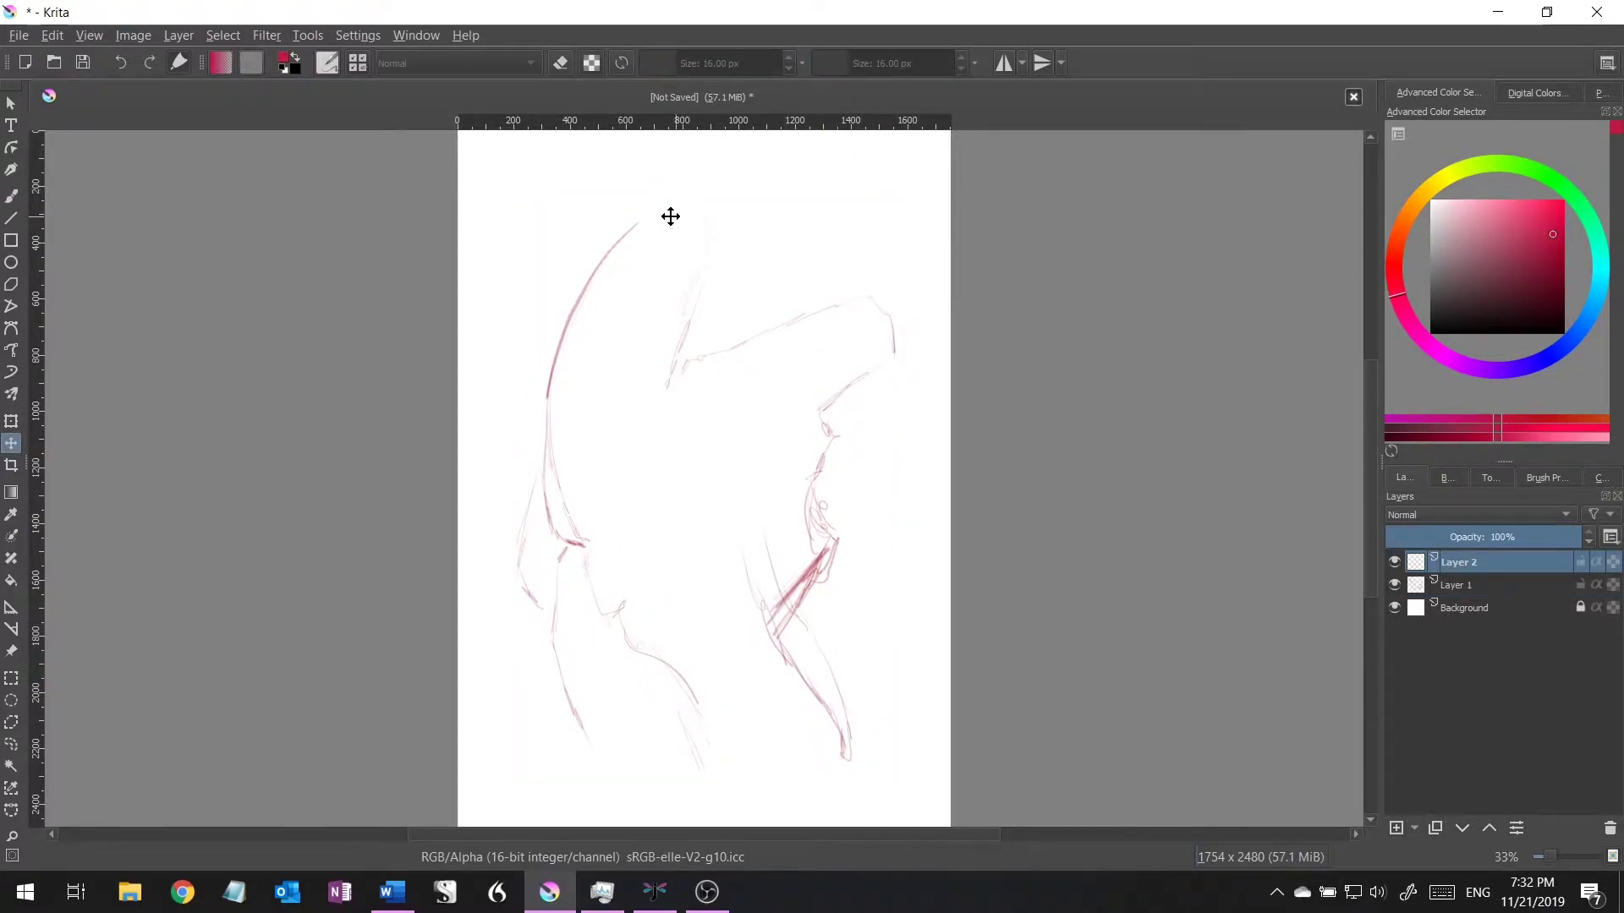
{"action": "left_click", "coordinate": [11, 195]}
- Redraw the head outline and its inner strokes in darker red
{"action": "mouse_move", "coordinate": [611, 252]}
{"action": "left_mouse_down"}
{"action": "mouse_move", "coordinate": [716, 203]}
{"action": "mouse_move", "coordinate": [695, 273]}
{"action": "left_mouse_up"}
{"action": "mouse_move", "coordinate": [701, 208]}
{"action": "left_mouse_down"}
{"action": "mouse_move", "coordinate": [664, 247]}
{"action": "mouse_move", "coordinate": [710, 205]}
{"action": "left_mouse_up"}
{"action": "left_click_drag", "start_coordinate": [709, 268], "coordinate": [700, 288]}
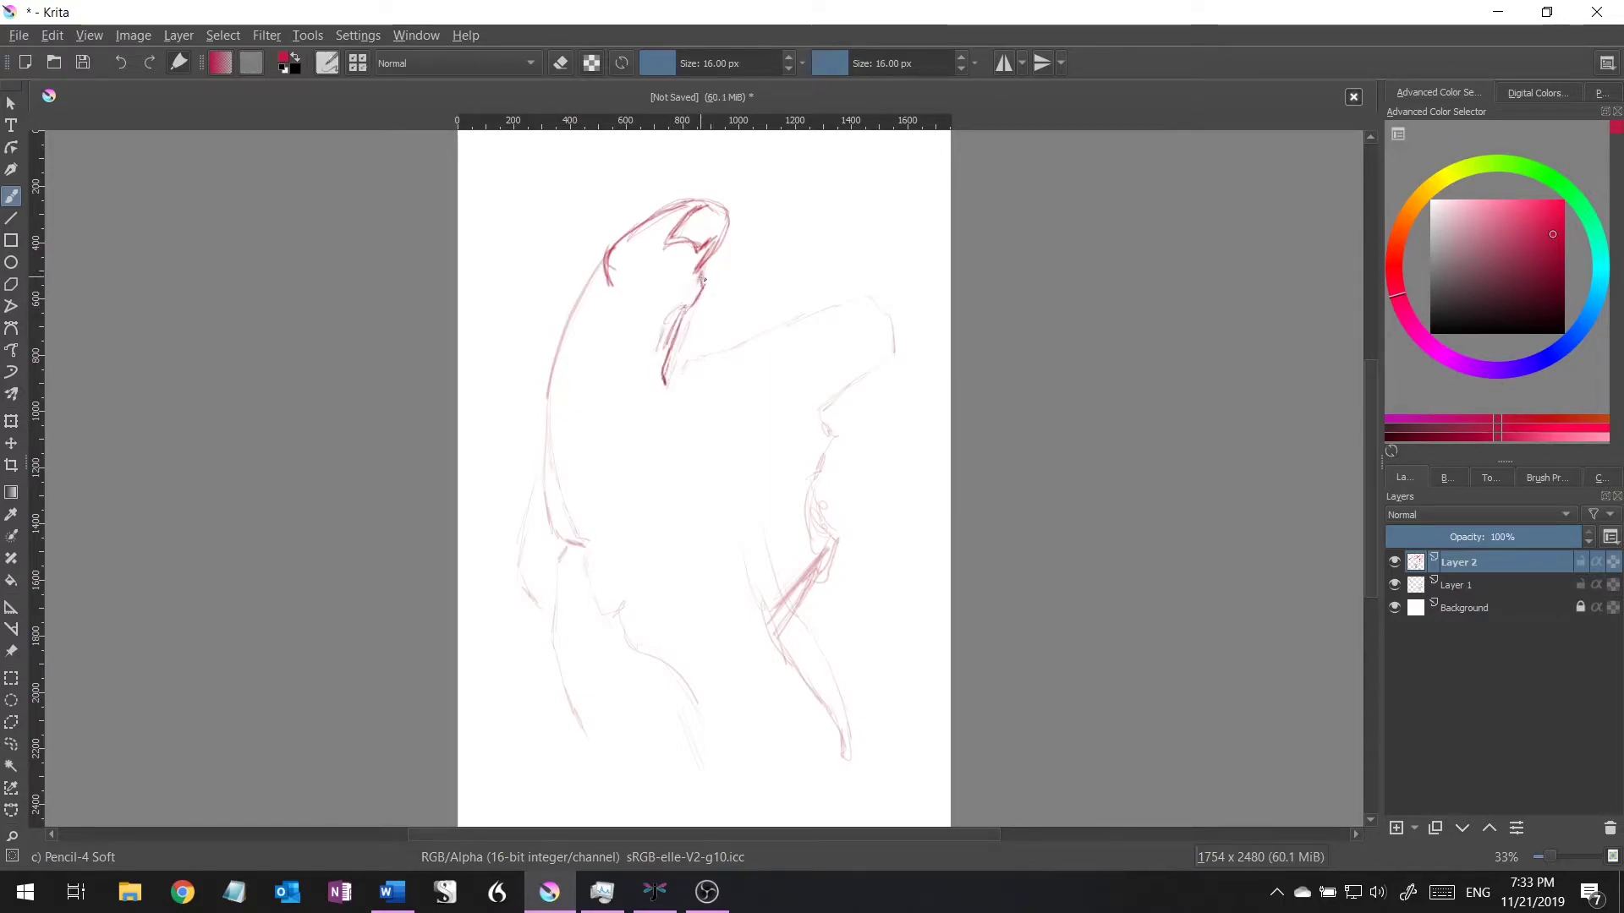
{"action": "left_click_drag", "start_coordinate": [636, 290], "coordinate": [687, 282]}
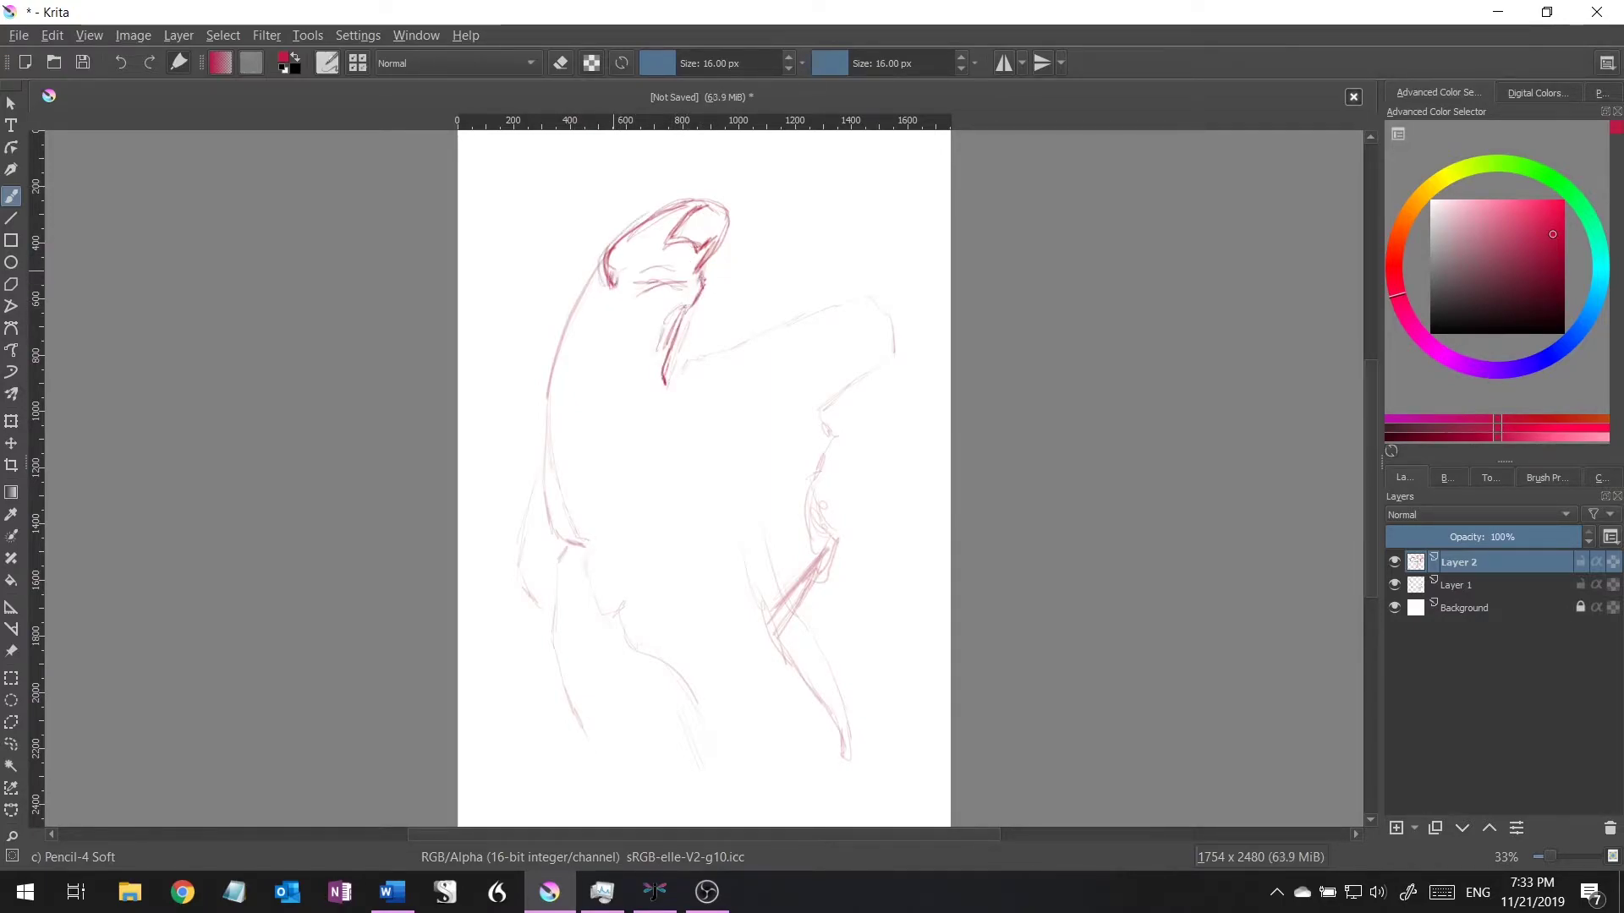
- Redraw the left form's outer and lower-left contours with darker lines
{"action": "mouse_move", "coordinate": [563, 320]}
{"action": "left_mouse_down"}
{"action": "mouse_move", "coordinate": [545, 372]}
{"action": "mouse_move", "coordinate": [551, 542]}
{"action": "mouse_move", "coordinate": [610, 647]}
{"action": "mouse_move", "coordinate": [609, 630]}
{"action": "mouse_move", "coordinate": [671, 605]}
{"action": "left_mouse_up"}
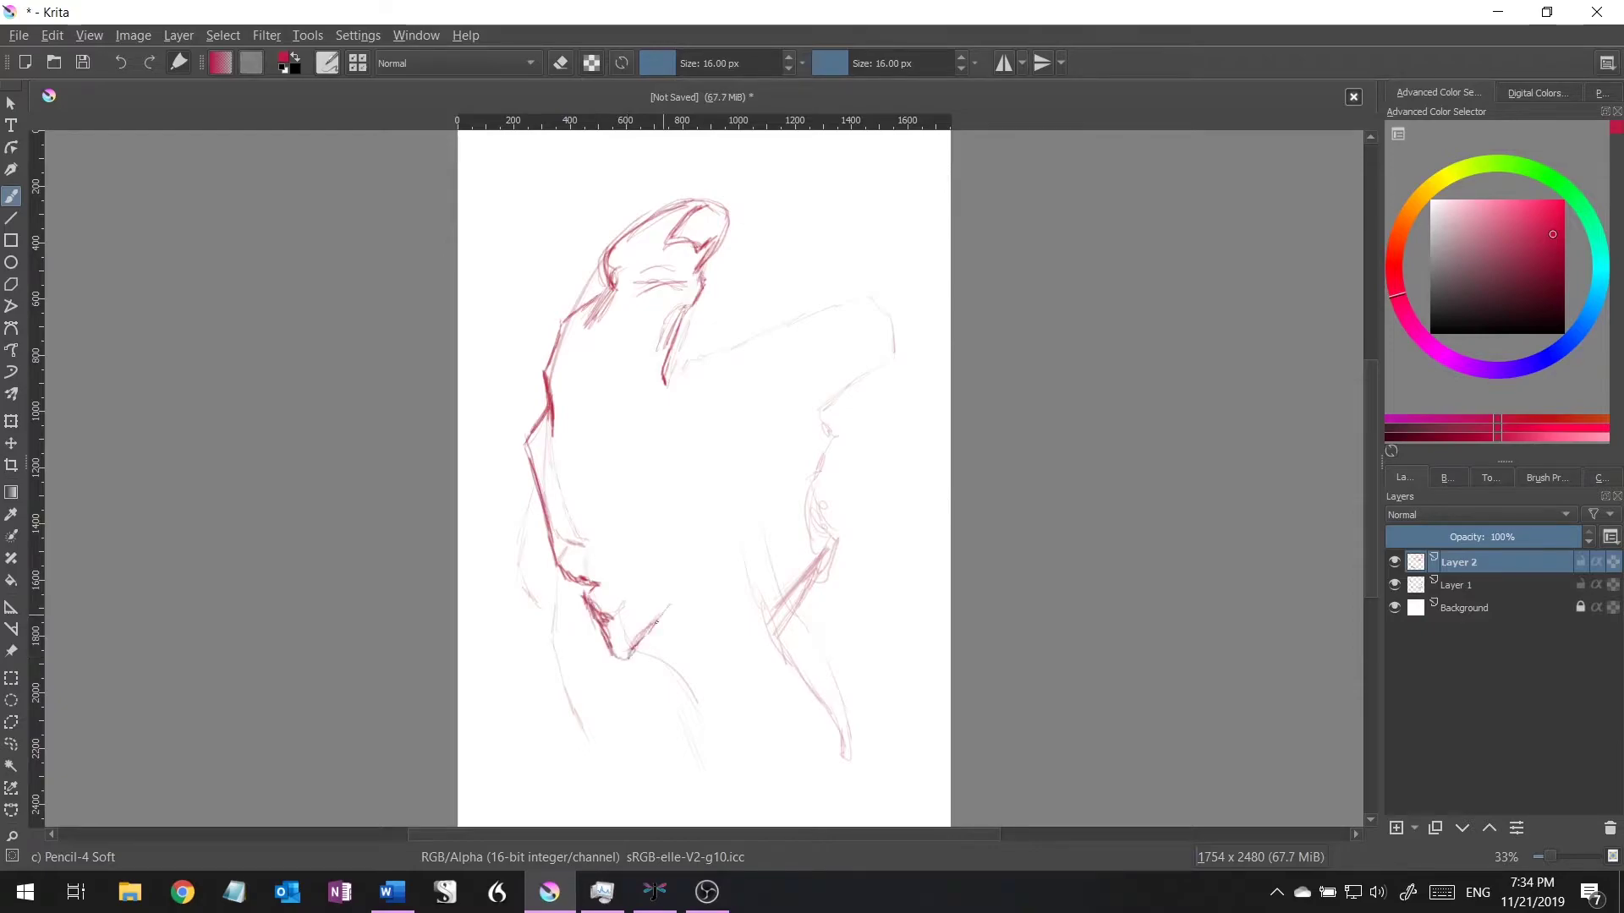
{"action": "left_click_drag", "start_coordinate": [641, 667], "coordinate": [709, 755]}
{"action": "mouse_move", "coordinate": [636, 676]}
{"action": "left_mouse_down"}
{"action": "mouse_move", "coordinate": [687, 733]}
{"action": "mouse_move", "coordinate": [668, 737]}
{"action": "left_mouse_up"}
{"action": "mouse_move", "coordinate": [562, 580]}
{"action": "left_mouse_down"}
{"action": "mouse_move", "coordinate": [555, 689]}
{"action": "mouse_move", "coordinate": [626, 778]}
{"action": "left_mouse_up"}
{"action": "left_click_drag", "start_coordinate": [592, 689], "coordinate": [661, 783]}
{"action": "left_click_drag", "start_coordinate": [579, 636], "coordinate": [634, 743]}
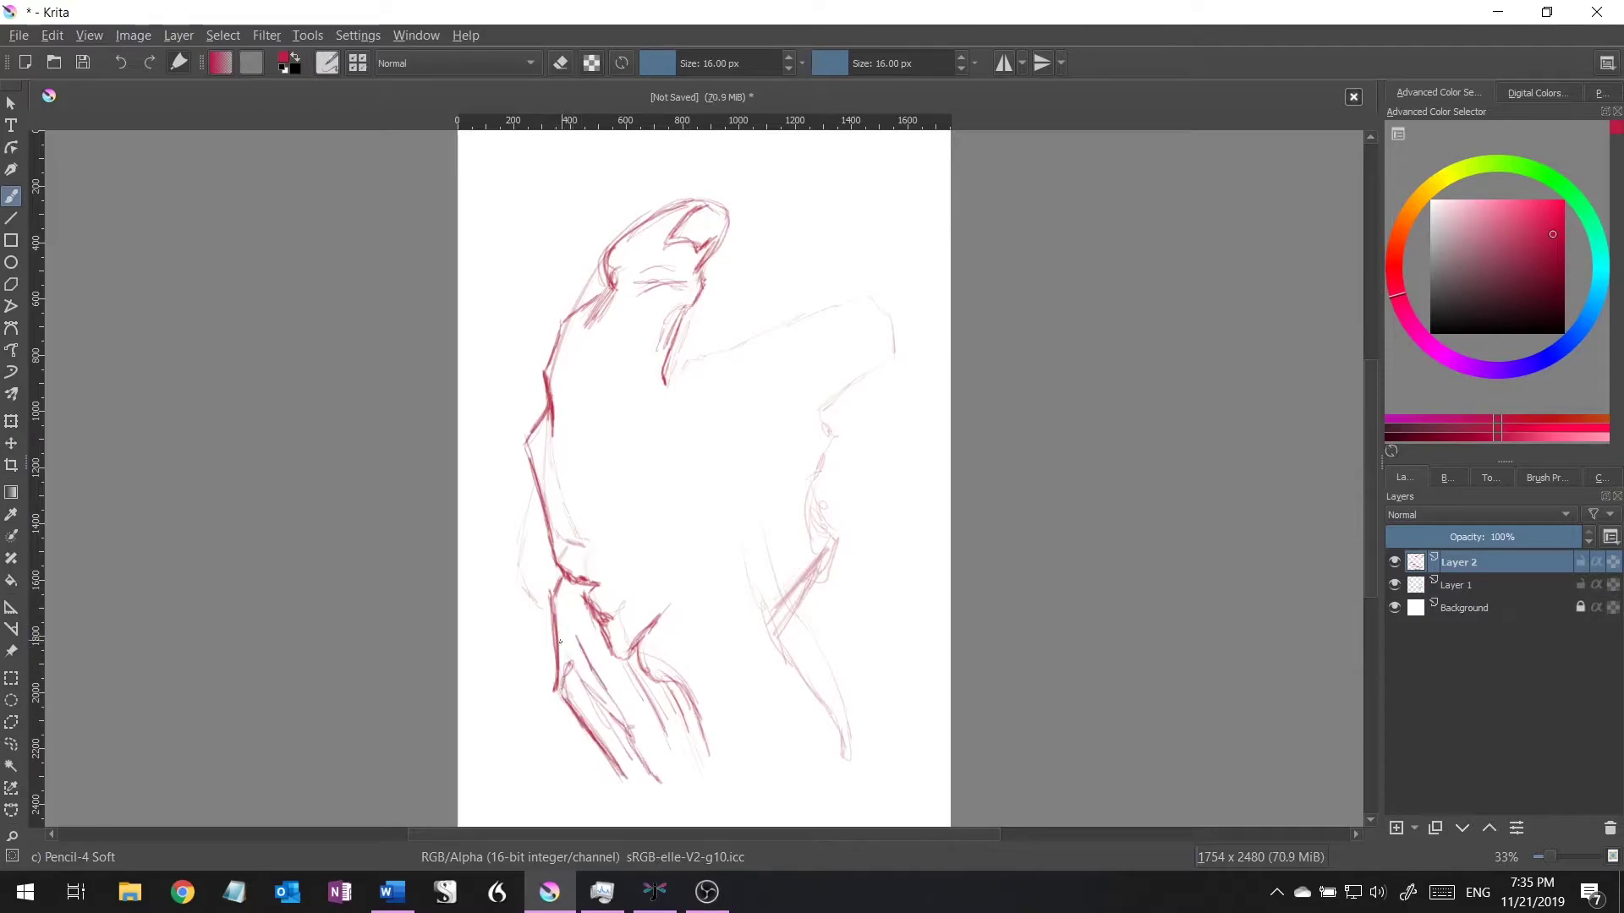
{"action": "left_click_drag", "start_coordinate": [558, 617], "coordinate": [549, 641]}
{"action": "mouse_move", "coordinate": [541, 585]}
{"action": "left_mouse_down"}
{"action": "mouse_move", "coordinate": [523, 610]}
{"action": "mouse_move", "coordinate": [554, 634]}
{"action": "mouse_move", "coordinate": [520, 494]}
{"action": "left_mouse_up"}
- Add inner detail lines, a middle line and a lower loop, reaching toward the right arm
{"action": "mouse_move", "coordinate": [657, 425]}
{"action": "left_mouse_down"}
{"action": "mouse_move", "coordinate": [663, 395]}
{"action": "mouse_move", "coordinate": [647, 403]}
{"action": "mouse_move", "coordinate": [669, 464]}
{"action": "left_mouse_up"}
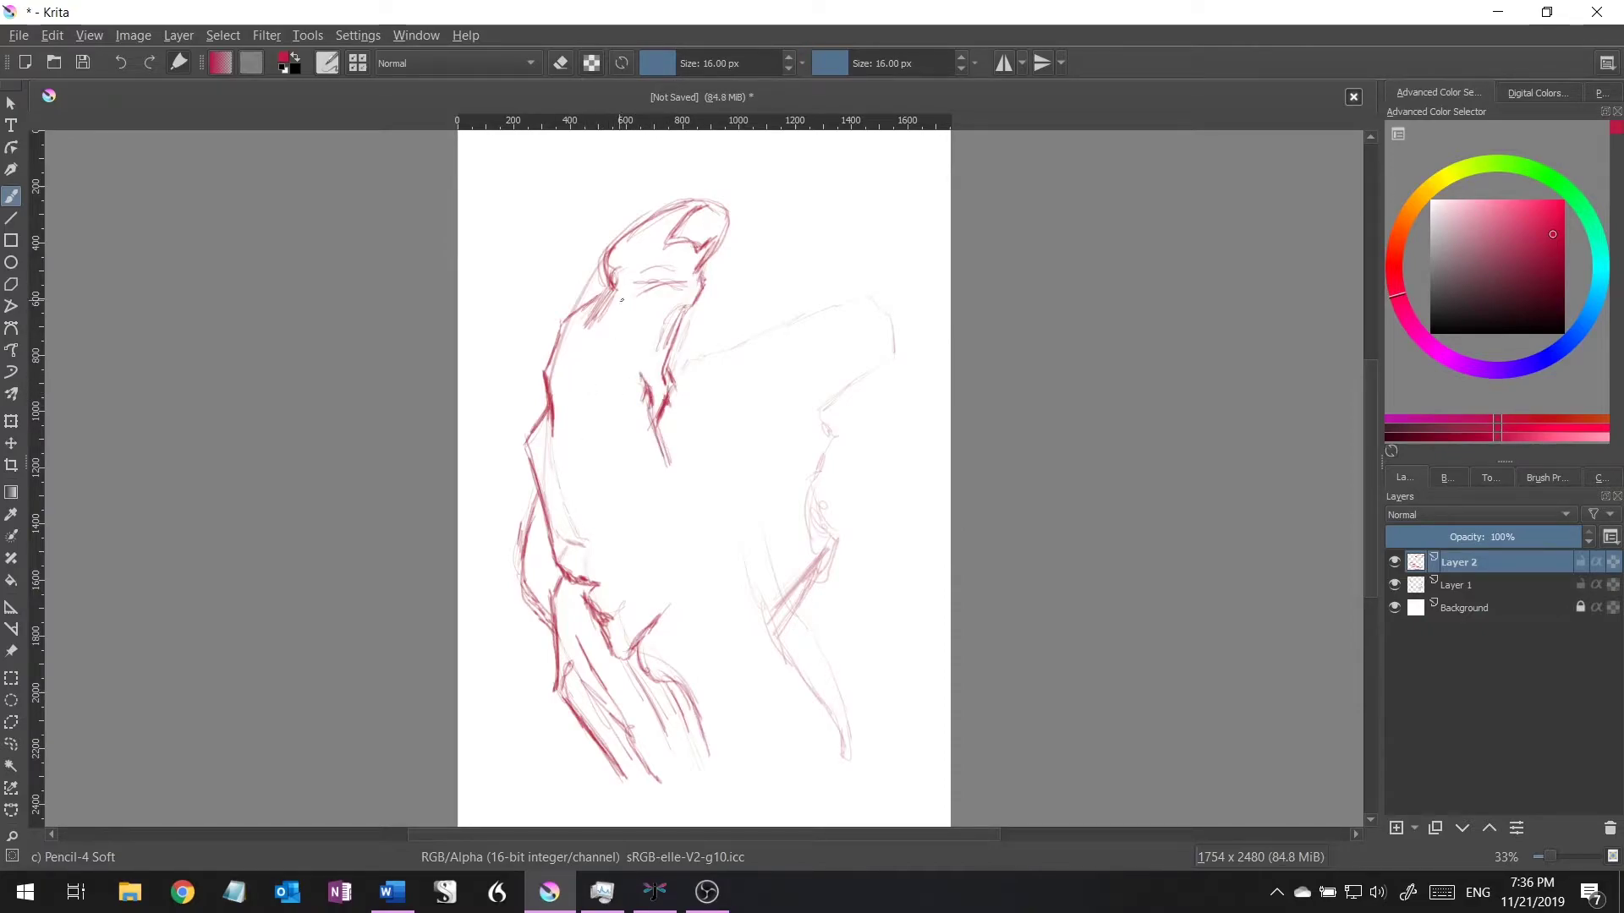
{"action": "mouse_move", "coordinate": [597, 378]}
{"action": "left_mouse_down"}
{"action": "mouse_move", "coordinate": [608, 445]}
{"action": "mouse_move", "coordinate": [653, 405]}
{"action": "left_mouse_up"}
{"action": "left_click_drag", "start_coordinate": [687, 506], "coordinate": [743, 628]}
{"action": "left_click_drag", "start_coordinate": [677, 478], "coordinate": [759, 650]}
{"action": "left_click_drag", "start_coordinate": [759, 660], "coordinate": [797, 731]}
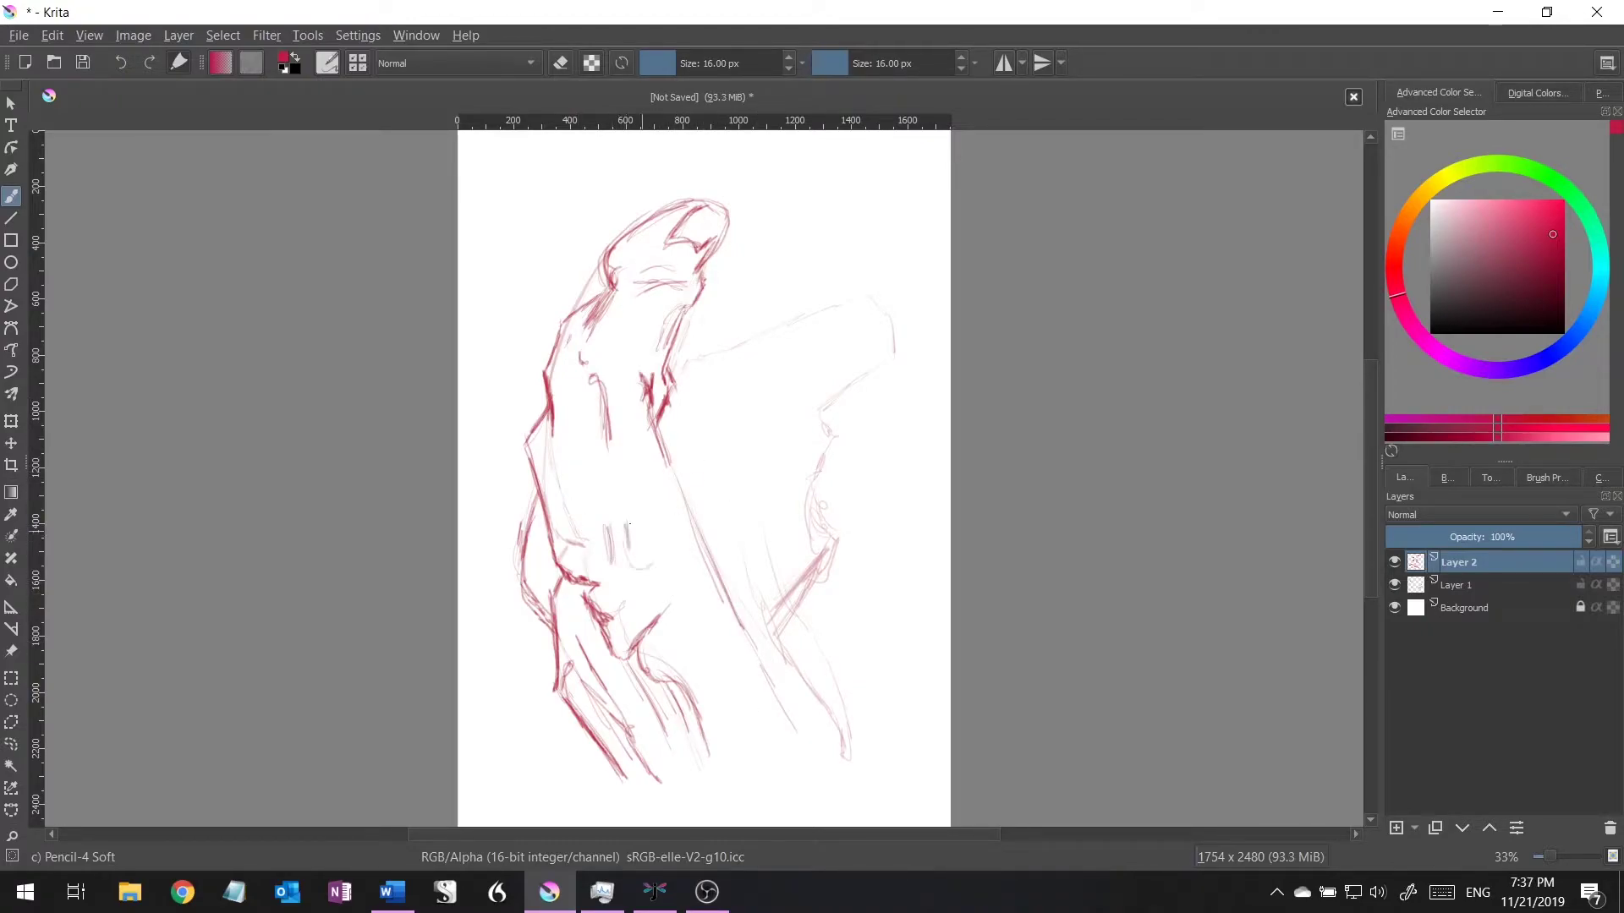
{"action": "mouse_move", "coordinate": [629, 525]}
{"action": "left_mouse_down"}
{"action": "mouse_move", "coordinate": [667, 512]}
{"action": "mouse_move", "coordinate": [753, 701]}
{"action": "mouse_move", "coordinate": [664, 558]}
{"action": "mouse_move", "coordinate": [766, 423]}
{"action": "mouse_move", "coordinate": [725, 518]}
{"action": "left_mouse_up"}
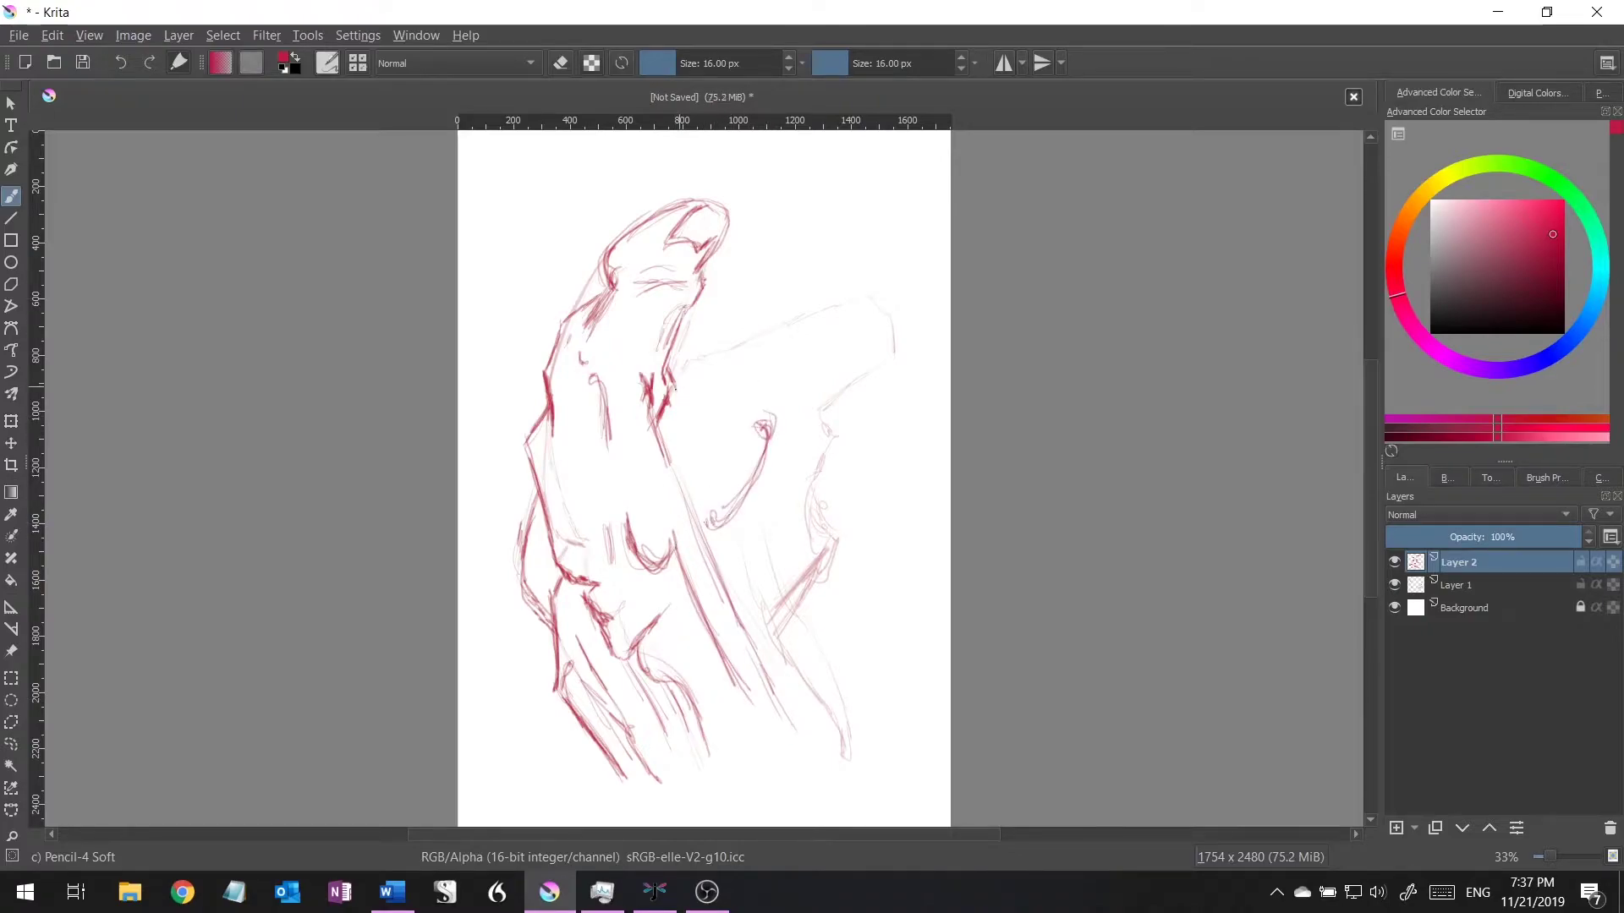
{"action": "left_click_drag", "start_coordinate": [690, 359], "coordinate": [773, 333]}
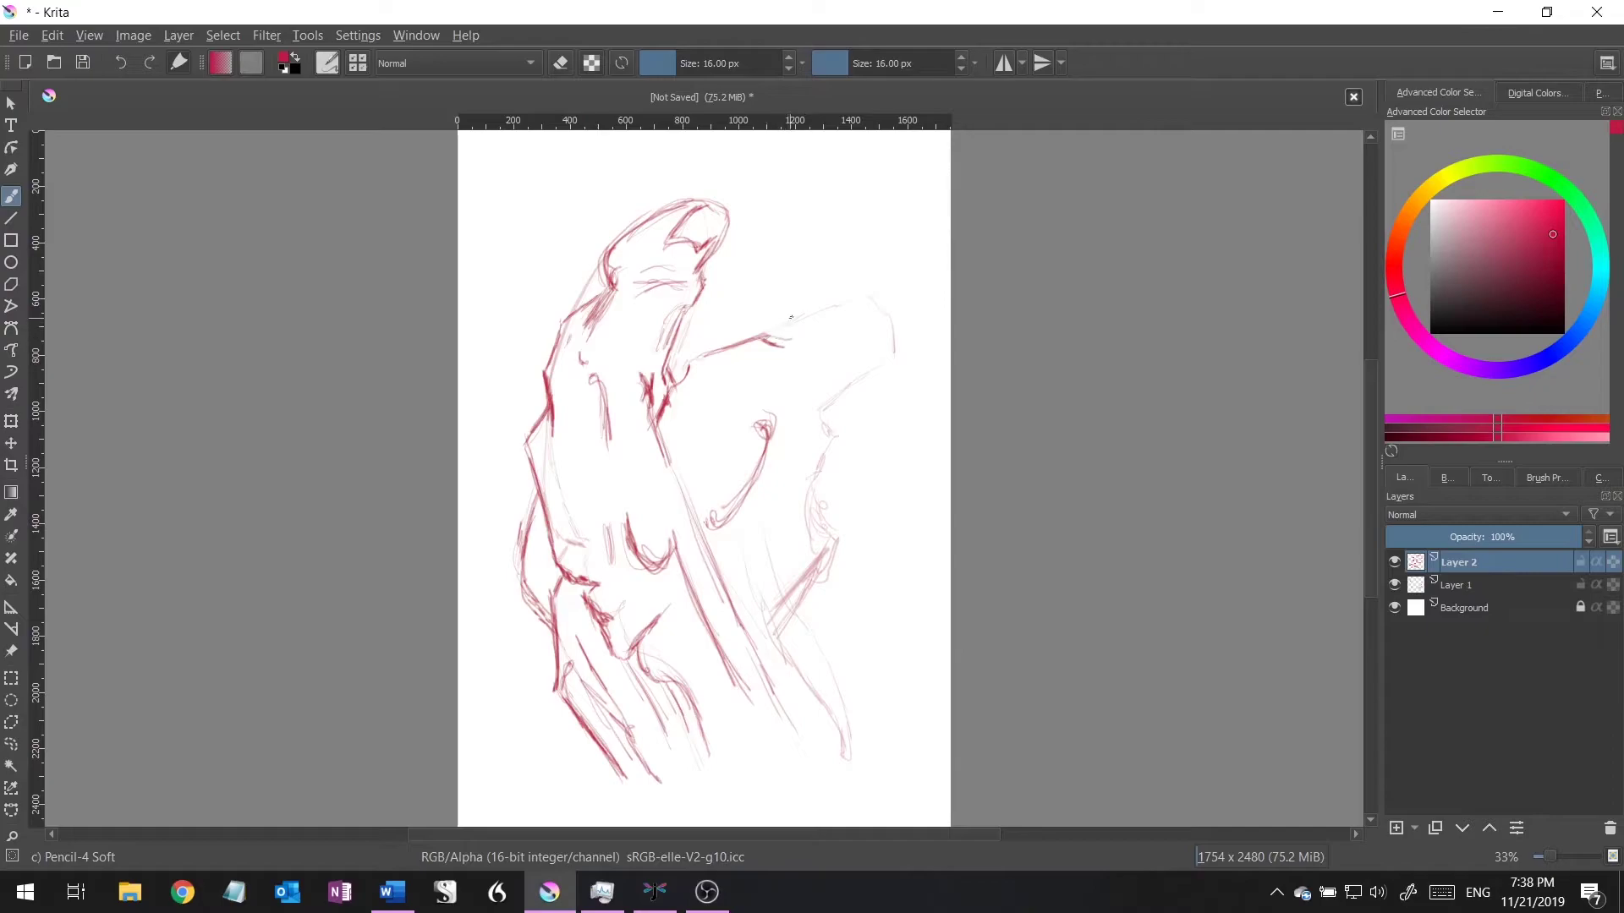
- Darken the right arm's top and lower edges and define its inner loop
{"action": "mouse_move", "coordinate": [890, 327]}
{"action": "left_mouse_down"}
{"action": "mouse_move", "coordinate": [852, 357]}
{"action": "mouse_move", "coordinate": [819, 485]}
{"action": "mouse_move", "coordinate": [744, 550]}
{"action": "left_mouse_up"}
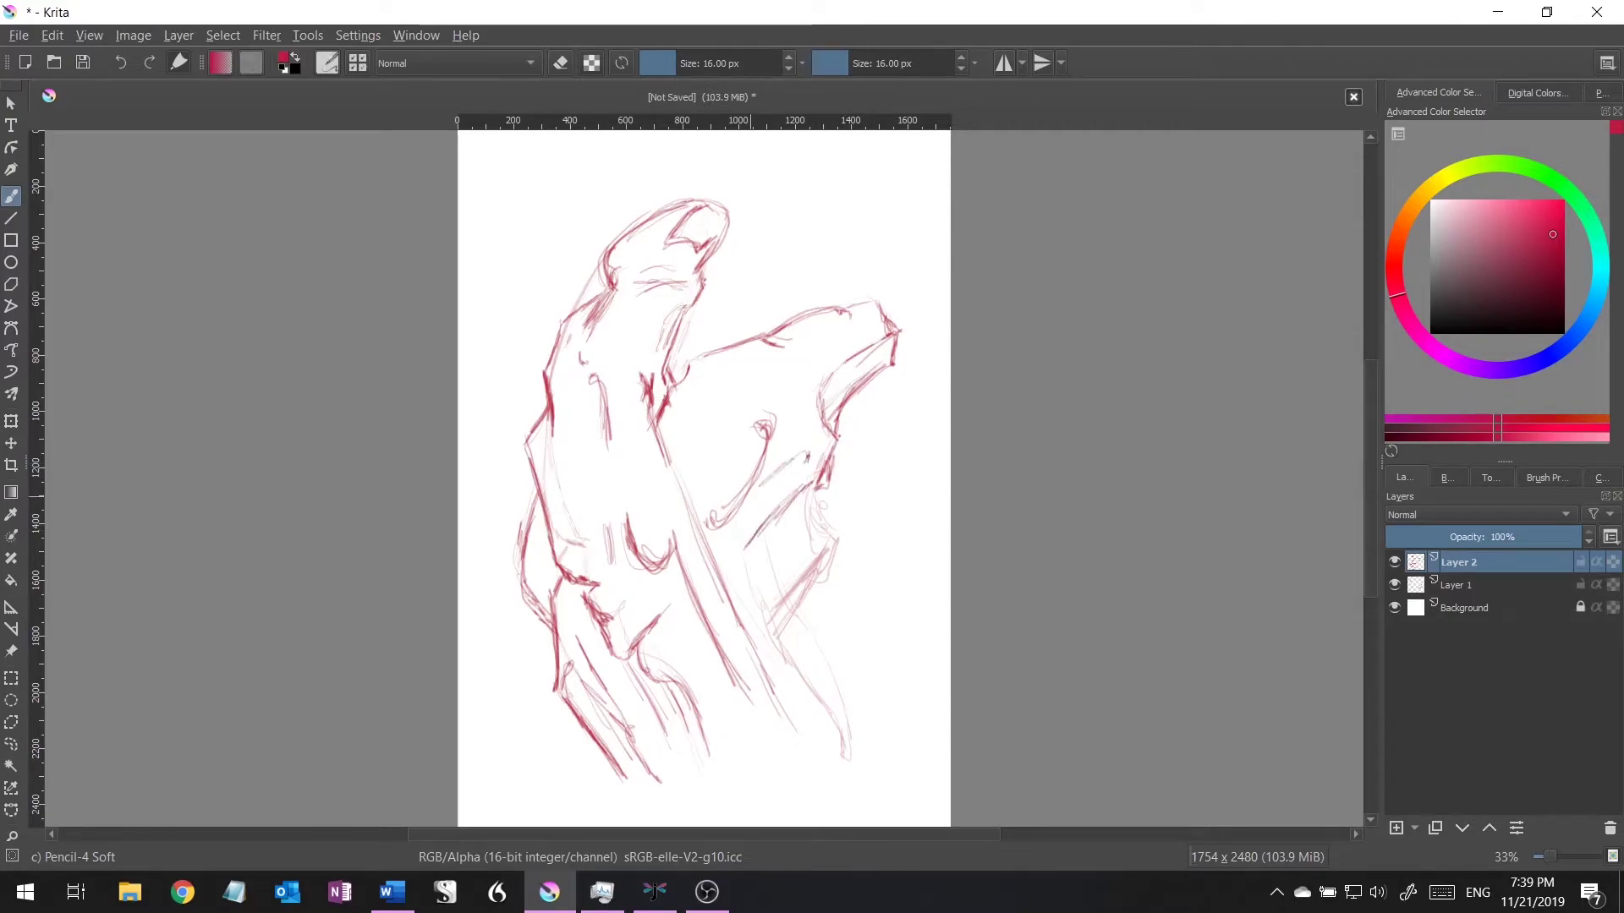
{"action": "mouse_move", "coordinate": [820, 442]}
{"action": "left_mouse_down"}
{"action": "mouse_move", "coordinate": [742, 502]}
{"action": "mouse_move", "coordinate": [758, 535]}
{"action": "left_mouse_up"}
{"action": "left_click_drag", "start_coordinate": [770, 420], "coordinate": [717, 526]}
{"action": "mouse_move", "coordinate": [813, 448]}
{"action": "left_mouse_down"}
{"action": "mouse_move", "coordinate": [759, 493]}
{"action": "mouse_move", "coordinate": [808, 475]}
{"action": "mouse_move", "coordinate": [742, 537]}
{"action": "left_mouse_up"}
{"action": "left_click_drag", "start_coordinate": [765, 513], "coordinate": [737, 545]}
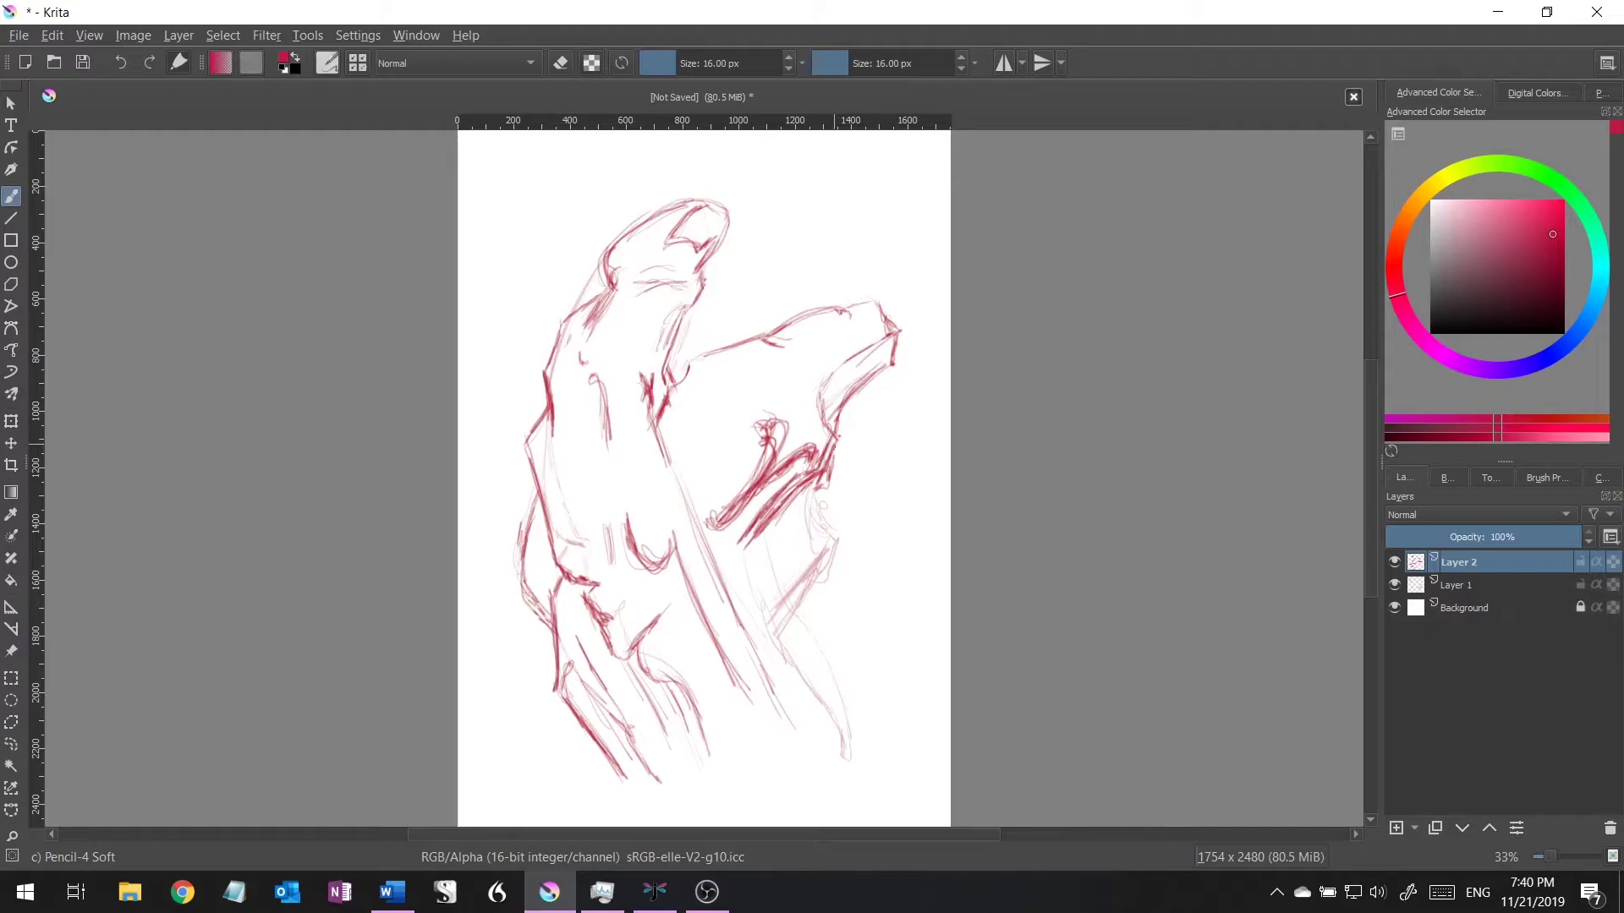
- Darken the right edge and reinforce lines in the lower-left figure
{"action": "left_click_drag", "start_coordinate": [837, 535], "coordinate": [822, 581]}
{"action": "left_click_drag", "start_coordinate": [774, 632], "coordinate": [876, 772]}
{"action": "left_click_drag", "start_coordinate": [647, 652], "coordinate": [666, 693]}
{"action": "mouse_move", "coordinate": [638, 629]}
{"action": "left_mouse_down"}
{"action": "mouse_move", "coordinate": [710, 725]}
{"action": "mouse_move", "coordinate": [725, 783]}
{"action": "left_mouse_up"}
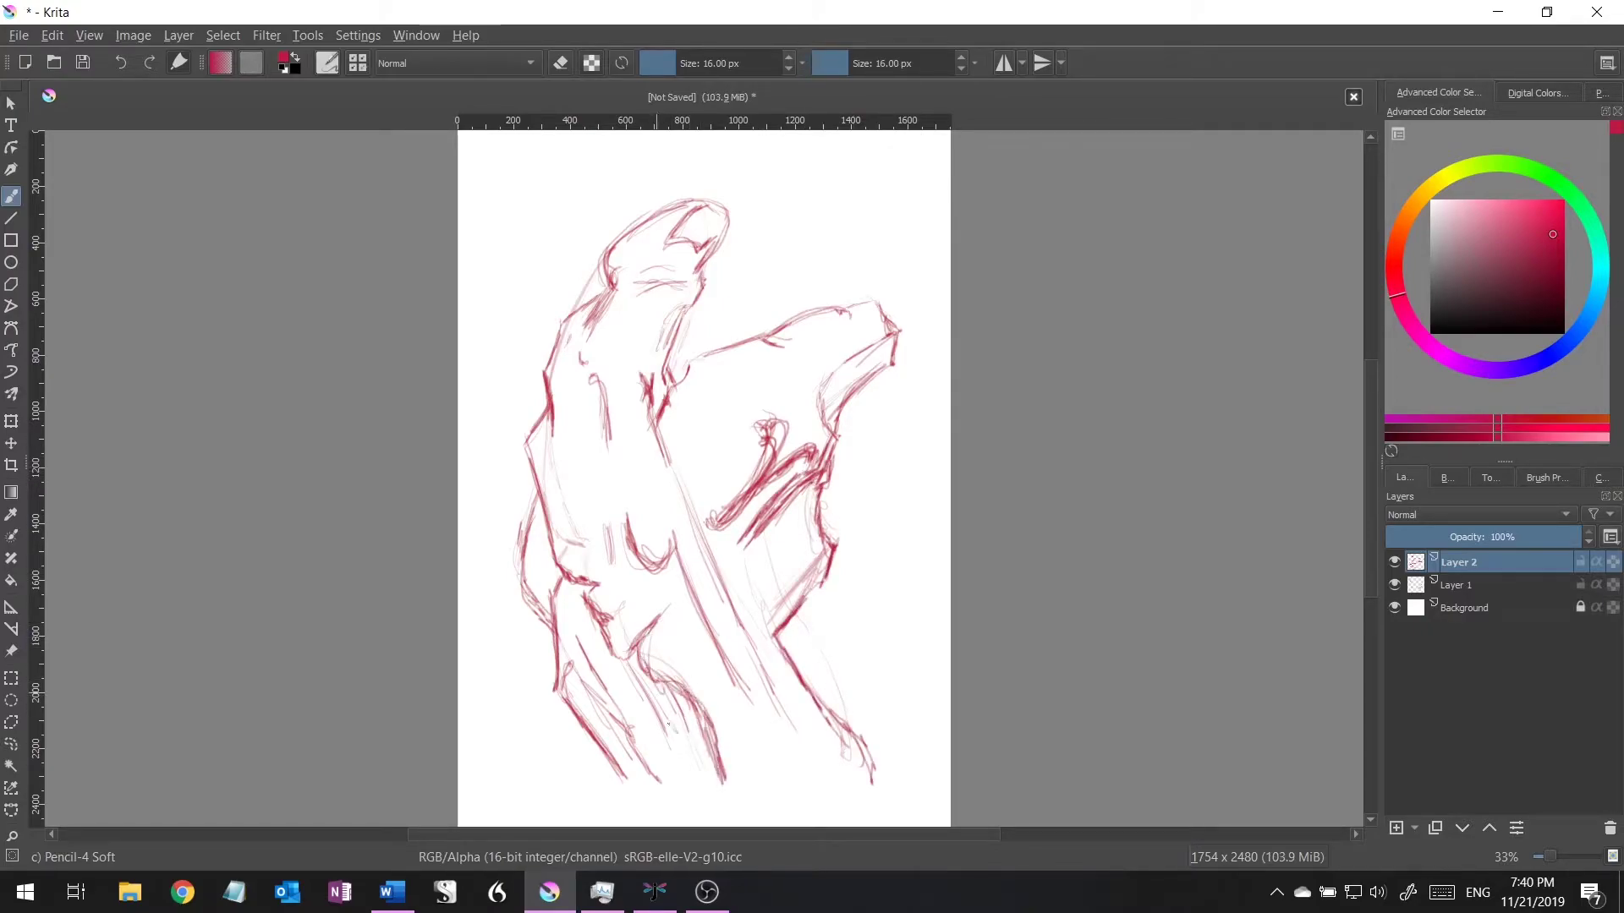
{"action": "left_click_drag", "start_coordinate": [636, 751], "coordinate": [666, 794]}
{"action": "left_click_drag", "start_coordinate": [618, 770], "coordinate": [652, 817]}
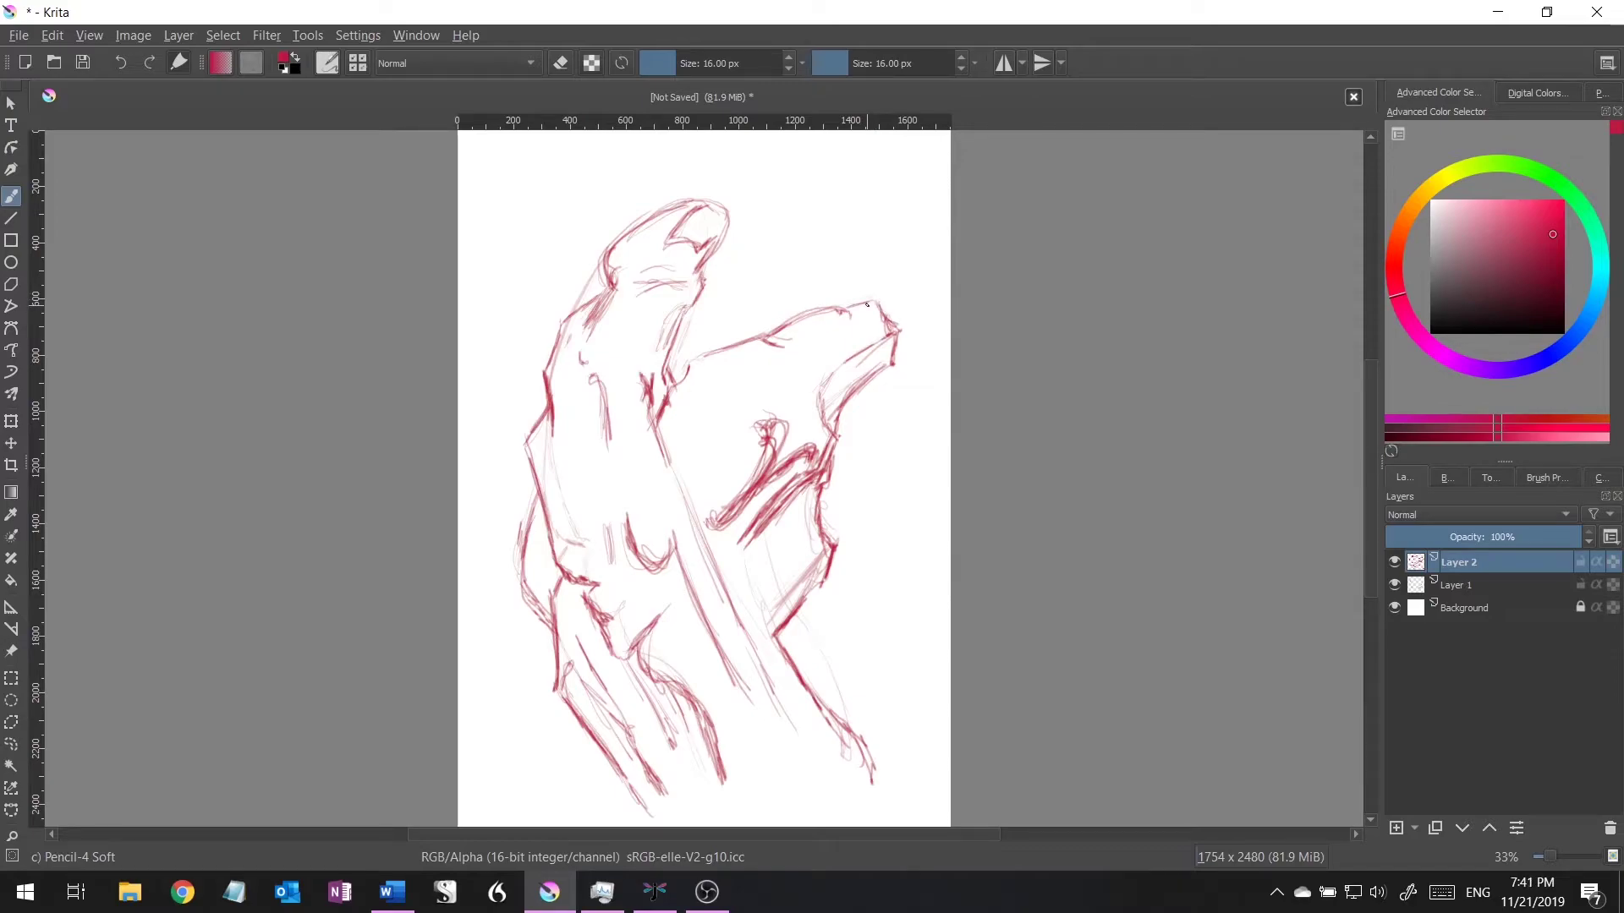
- Switch to the Ink-3 Gpen brush in black on a new inking layer
{"action": "left_click", "coordinate": [1546, 478]}
{"action": "left_click", "coordinate": [1488, 820]}
{"action": "left_click", "coordinate": [1438, 332]}
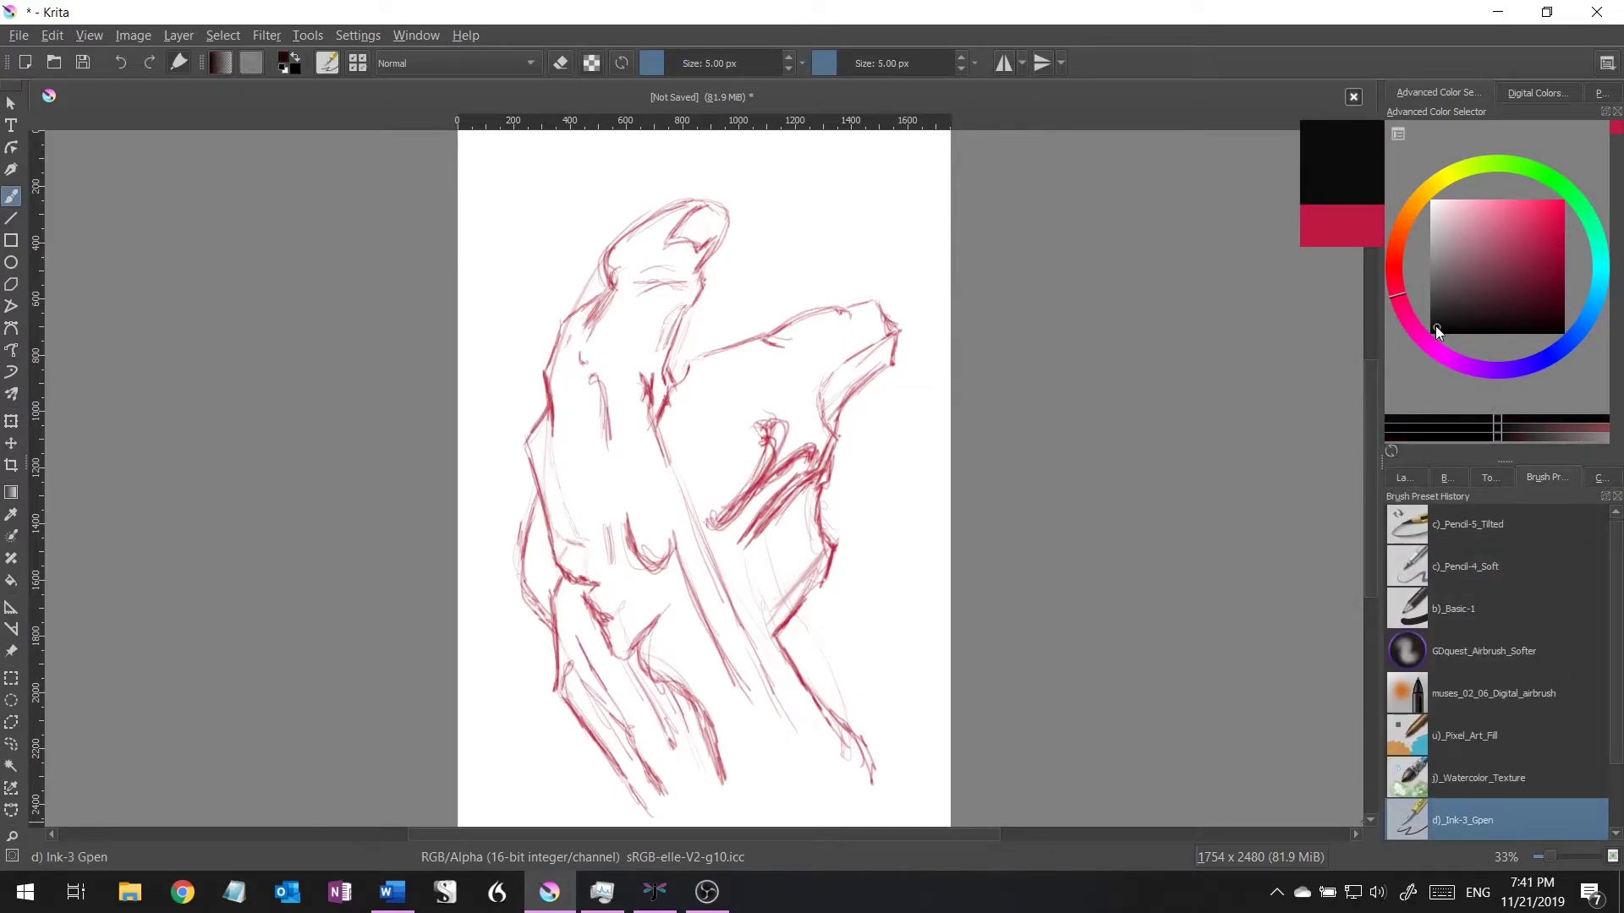
{"action": "left_click", "coordinate": [1404, 478]}
{"action": "scroll", "coordinate": [761, 253], "scroll_direction": "up", "scroll_amount": 1}
{"action": "scroll", "coordinate": [677, 279], "scroll_direction": "up", "scroll_amount": 1}
{"action": "scroll", "coordinate": [509, 306], "scroll_direction": "up", "scroll_amount": 1}
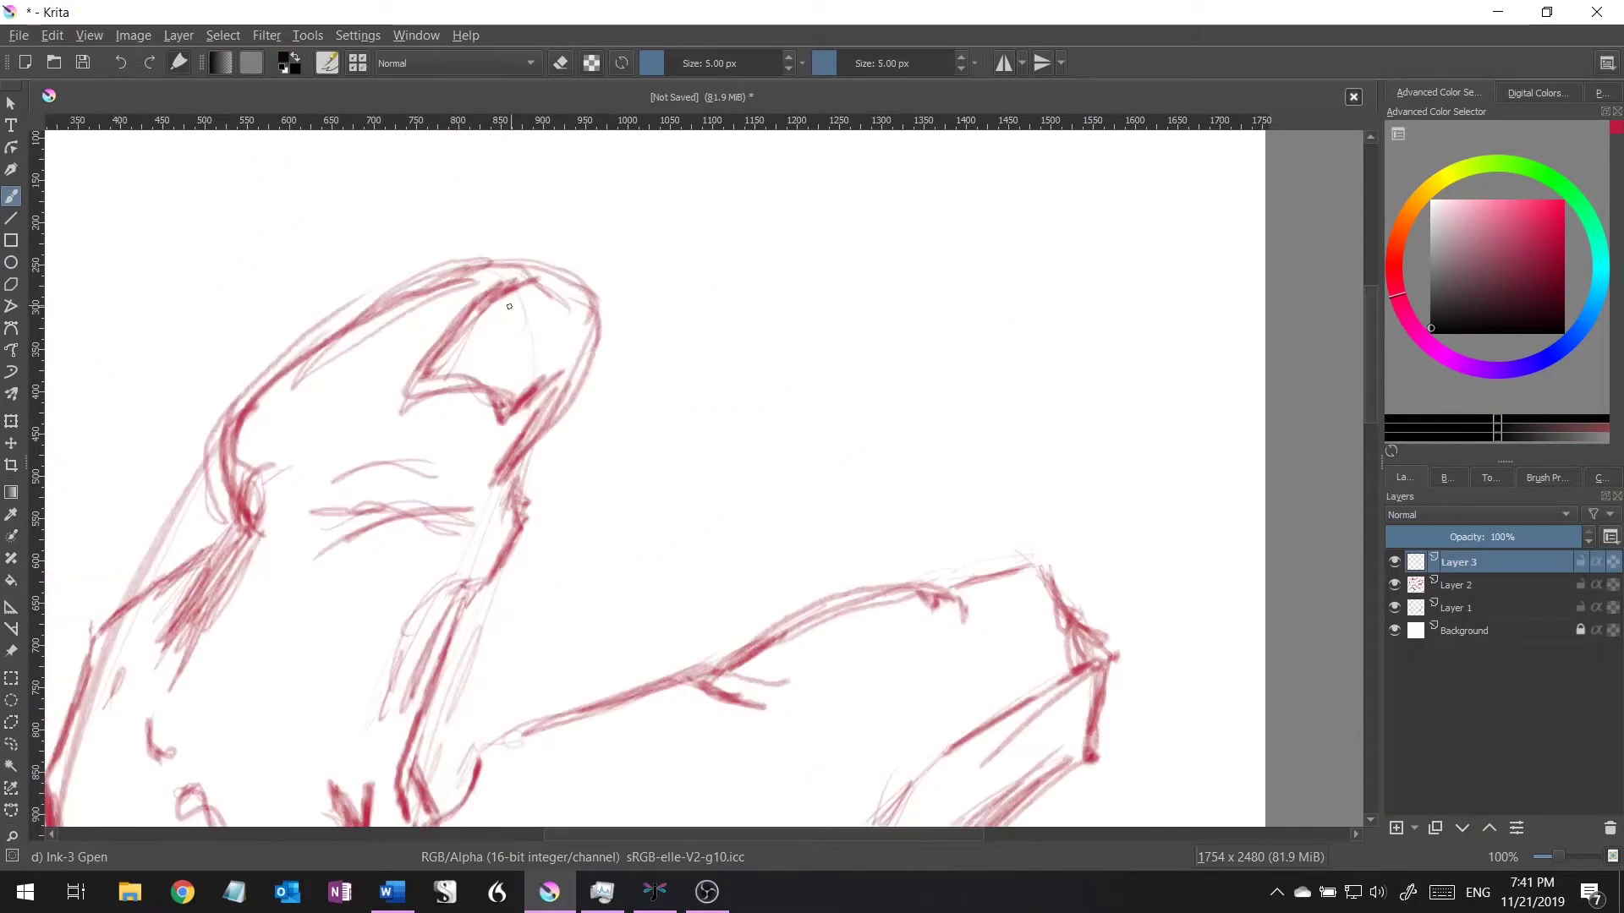
- Ink the head outline, neck lines and left contours in black
{"action": "mouse_move", "coordinate": [530, 282]}
{"action": "left_mouse_down"}
{"action": "mouse_move", "coordinate": [482, 382]}
{"action": "mouse_move", "coordinate": [556, 371]}
{"action": "left_mouse_up"}
{"action": "mouse_move", "coordinate": [226, 455]}
{"action": "left_mouse_down"}
{"action": "mouse_move", "coordinate": [582, 350]}
{"action": "mouse_move", "coordinate": [491, 491]}
{"action": "left_mouse_up"}
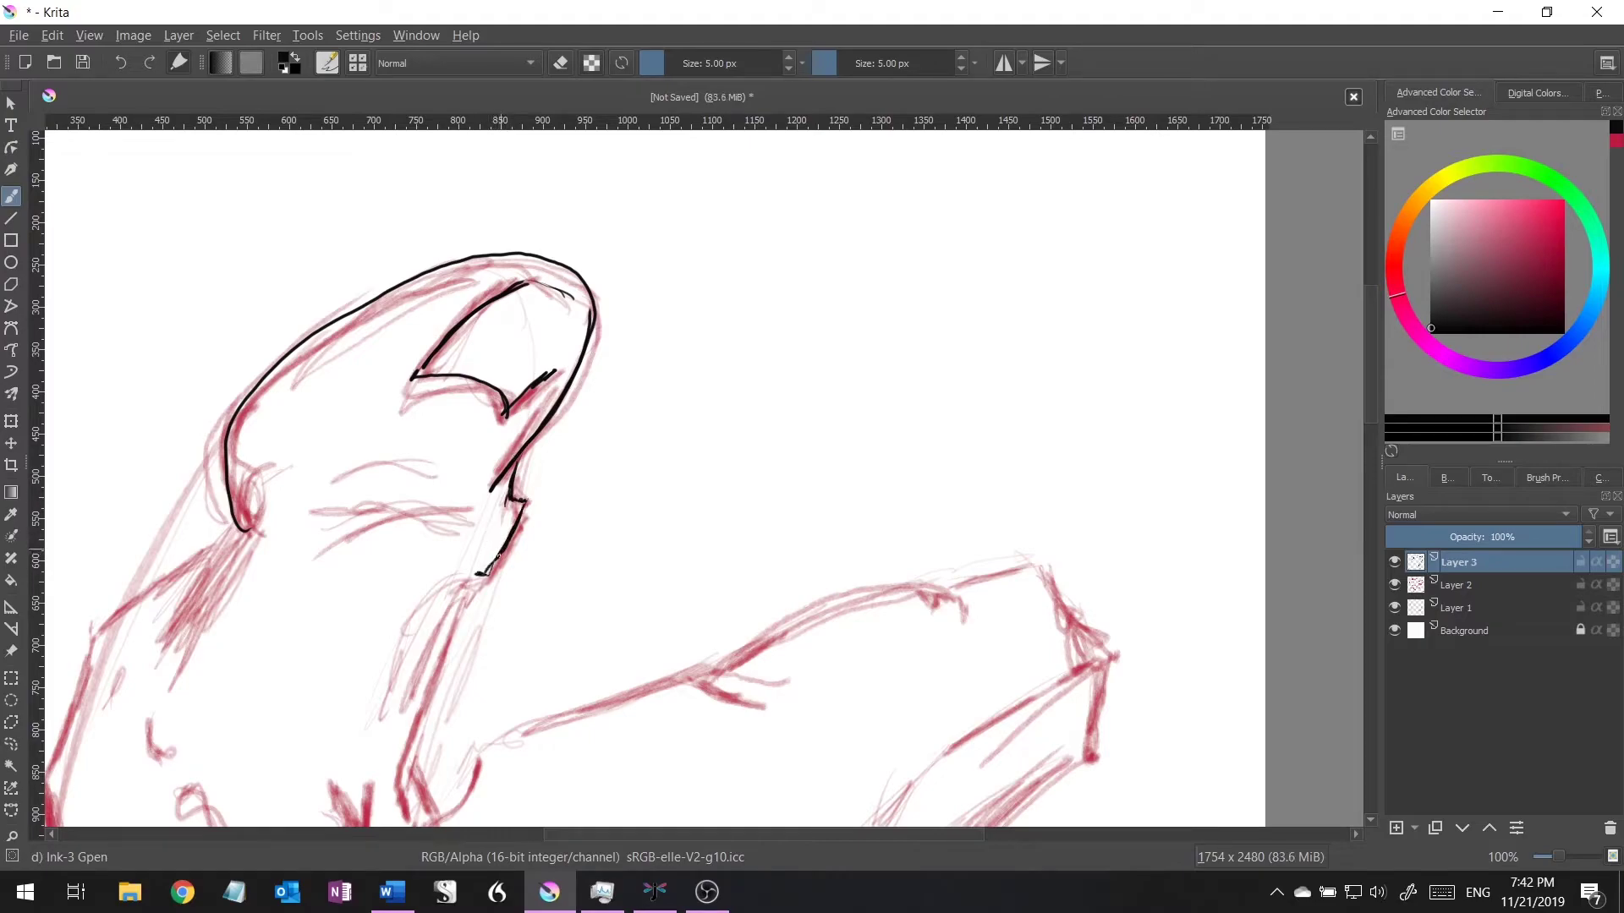
{"action": "left_click_drag", "start_coordinate": [479, 583], "coordinate": [400, 764]}
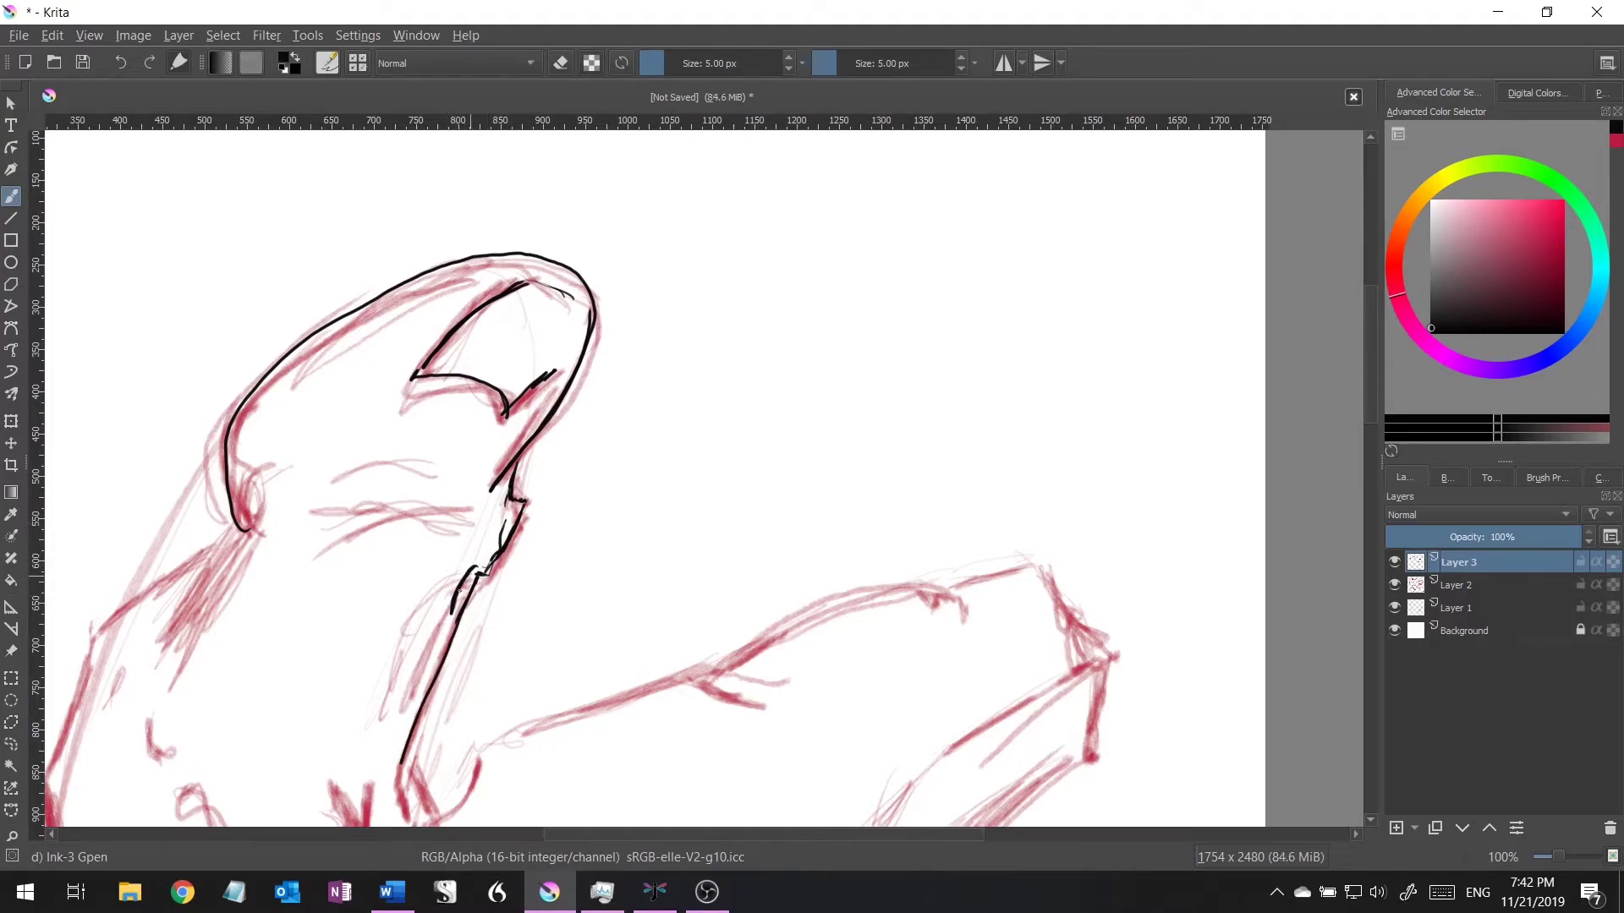
{"action": "left_click_drag", "start_coordinate": [472, 569], "coordinate": [451, 626]}
{"action": "left_click_drag", "start_coordinate": [471, 558], "coordinate": [404, 700]}
{"action": "left_click_drag", "start_coordinate": [462, 563], "coordinate": [476, 556]}
{"action": "left_click_drag", "start_coordinate": [355, 524], "coordinate": [475, 513]}
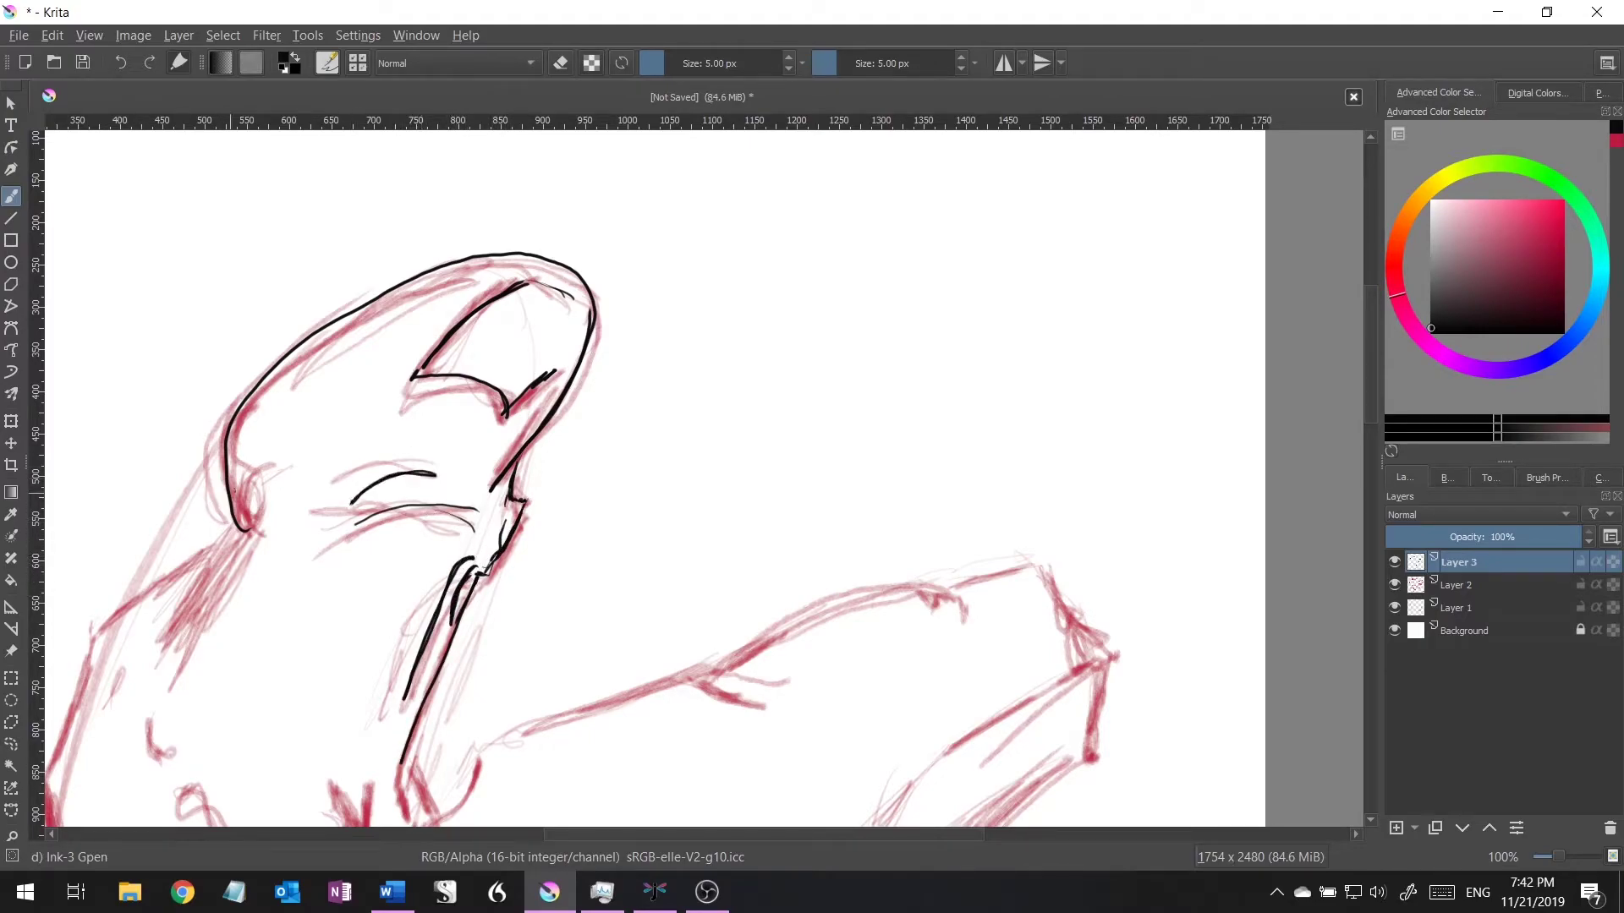
{"action": "mouse_move", "coordinate": [245, 530]}
{"action": "left_mouse_down"}
{"action": "mouse_move", "coordinate": [164, 643]}
{"action": "mouse_move", "coordinate": [244, 327]}
{"action": "mouse_move", "coordinate": [427, 322]}
{"action": "mouse_move", "coordinate": [298, 411]}
{"action": "mouse_move", "coordinate": [243, 537]}
{"action": "mouse_move", "coordinate": [266, 697]}
{"action": "left_mouse_up"}
- Ink and touch up the contour down the left form, undoing a stray stroke
{"action": "scroll", "coordinate": [262, 592], "scroll_direction": "down", "scroll_amount": 5}
{"action": "left_click_drag", "start_coordinate": [261, 477], "coordinate": [193, 562]}
{"action": "key", "text": "ctrl+z"}
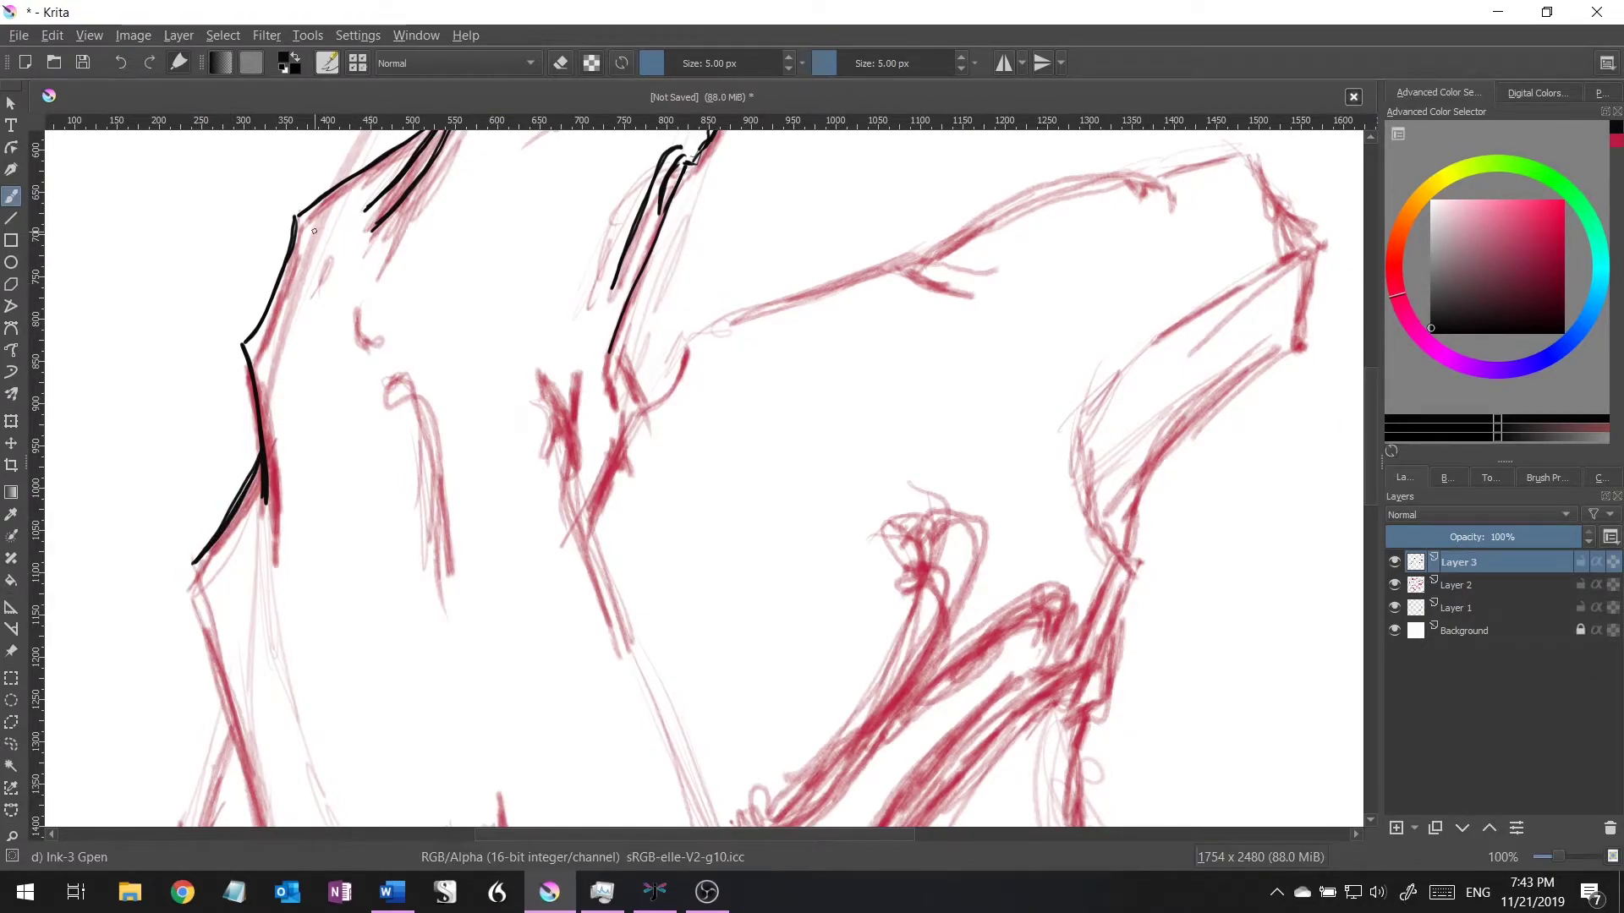
{"action": "mouse_move", "coordinate": [615, 348]}
{"action": "left_mouse_down"}
{"action": "mouse_move", "coordinate": [636, 394]}
{"action": "mouse_move", "coordinate": [581, 493]}
{"action": "left_mouse_up"}
{"action": "left_click_drag", "start_coordinate": [632, 379], "coordinate": [616, 450]}
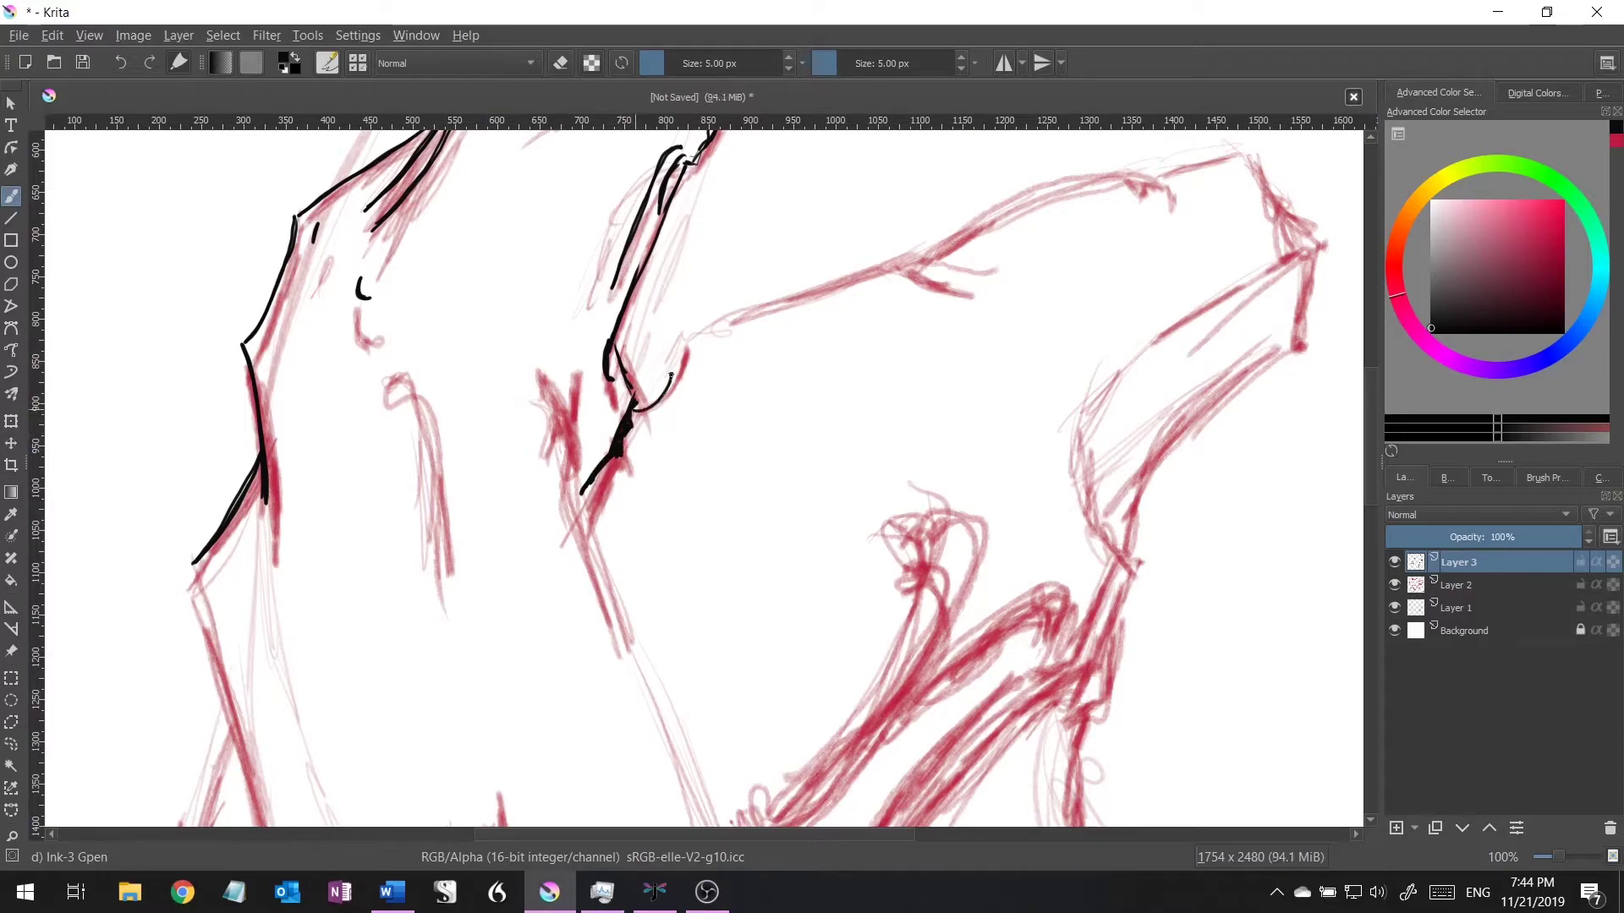
- Ink the right arm's top edge and redraw the arm tip as one long curve
{"action": "mouse_move", "coordinate": [672, 372]}
{"action": "left_mouse_down"}
{"action": "mouse_move", "coordinate": [898, 269]}
{"action": "mouse_move", "coordinate": [659, 394]}
{"action": "left_mouse_up"}
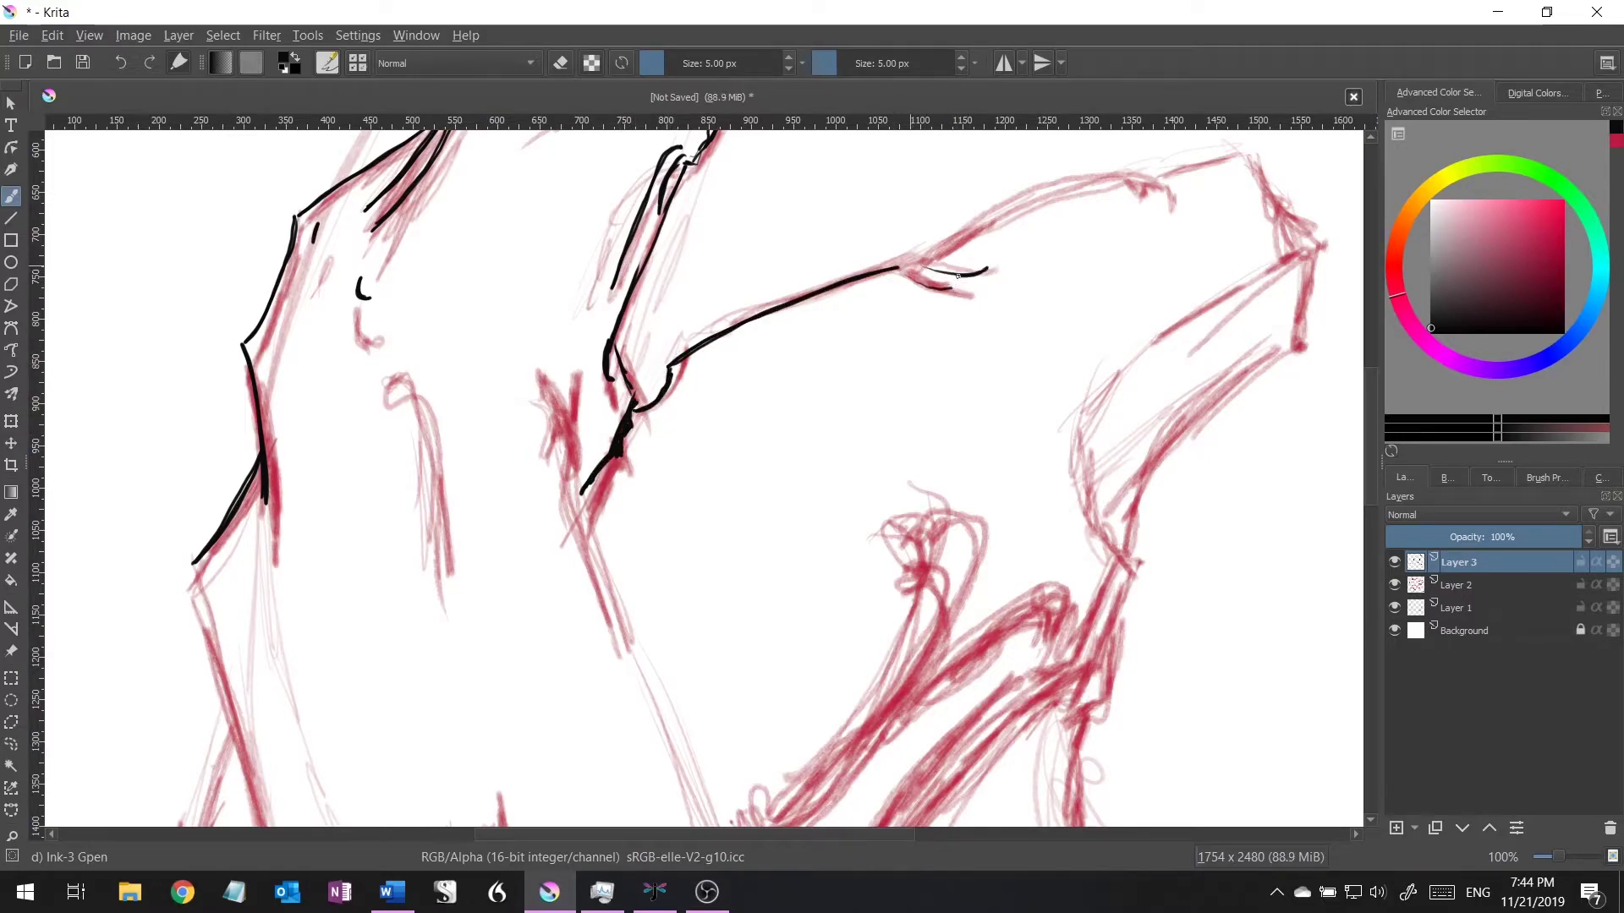
{"action": "left_click_drag", "start_coordinate": [957, 275], "coordinate": [917, 266]}
{"action": "mouse_move", "coordinate": [901, 267]}
{"action": "left_mouse_down"}
{"action": "mouse_move", "coordinate": [1131, 178]}
{"action": "mouse_move", "coordinate": [1152, 205]}
{"action": "left_mouse_up"}
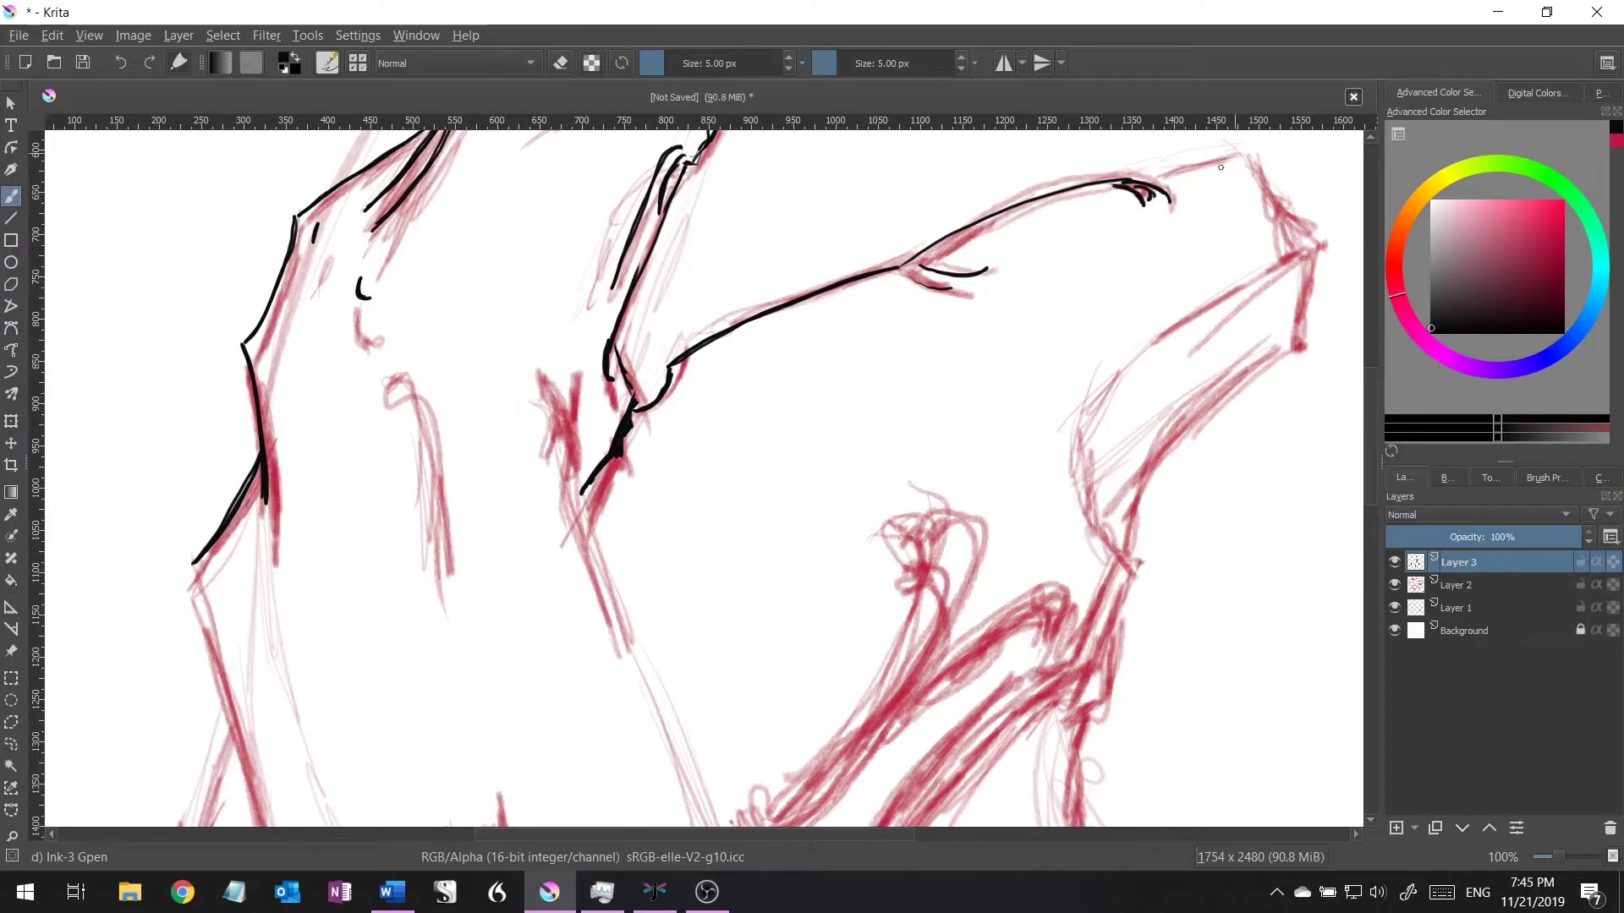
{"action": "left_click_drag", "start_coordinate": [1233, 165], "coordinate": [1310, 240]}
{"action": "key", "text": "ctrl+z"}
{"action": "mouse_move", "coordinate": [1237, 153]}
{"action": "left_mouse_down"}
{"action": "mouse_move", "coordinate": [1307, 232]}
{"action": "mouse_move", "coordinate": [1124, 558]}
{"action": "left_mouse_up"}
{"action": "mouse_move", "coordinate": [1303, 241]}
{"action": "left_mouse_down"}
{"action": "mouse_move", "coordinate": [1270, 344]}
{"action": "mouse_move", "coordinate": [1125, 554]}
{"action": "left_mouse_up"}
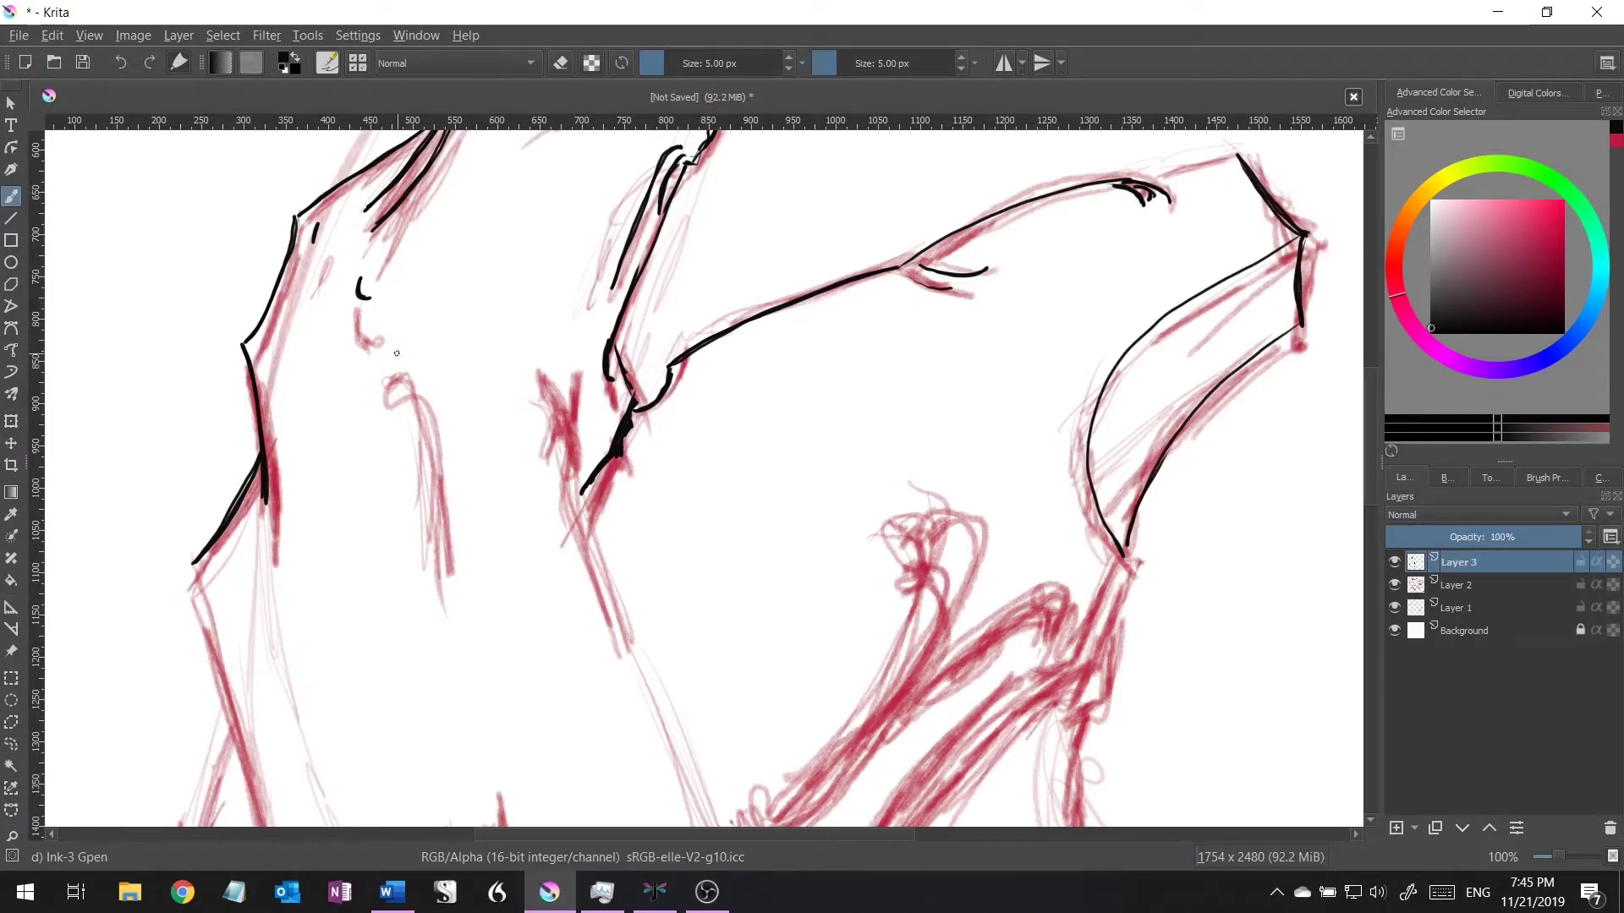
- Ink the hooked left finger line, the tapered shape between fingers, and the right shape's top edge
{"action": "left_click_drag", "start_coordinate": [391, 349], "coordinate": [446, 554]}
{"action": "left_click_drag", "start_coordinate": [557, 342], "coordinate": [584, 541]}
{"action": "mouse_move", "coordinate": [576, 384]}
{"action": "left_mouse_down"}
{"action": "mouse_move", "coordinate": [597, 554]}
{"action": "mouse_move", "coordinate": [567, 491]}
{"action": "mouse_move", "coordinate": [598, 572]}
{"action": "left_mouse_up"}
{"action": "mouse_move", "coordinate": [1082, 399]}
{"action": "left_mouse_down"}
{"action": "mouse_move", "coordinate": [1138, 339]}
{"action": "mouse_move", "coordinate": [1256, 262]}
{"action": "mouse_move", "coordinate": [1087, 421]}
{"action": "left_mouse_up"}
- Ink the left contour, a middle vertical line and the U-shaped curve
{"action": "scroll", "coordinate": [1373, 425], "scroll_direction": "down", "scroll_amount": 5}
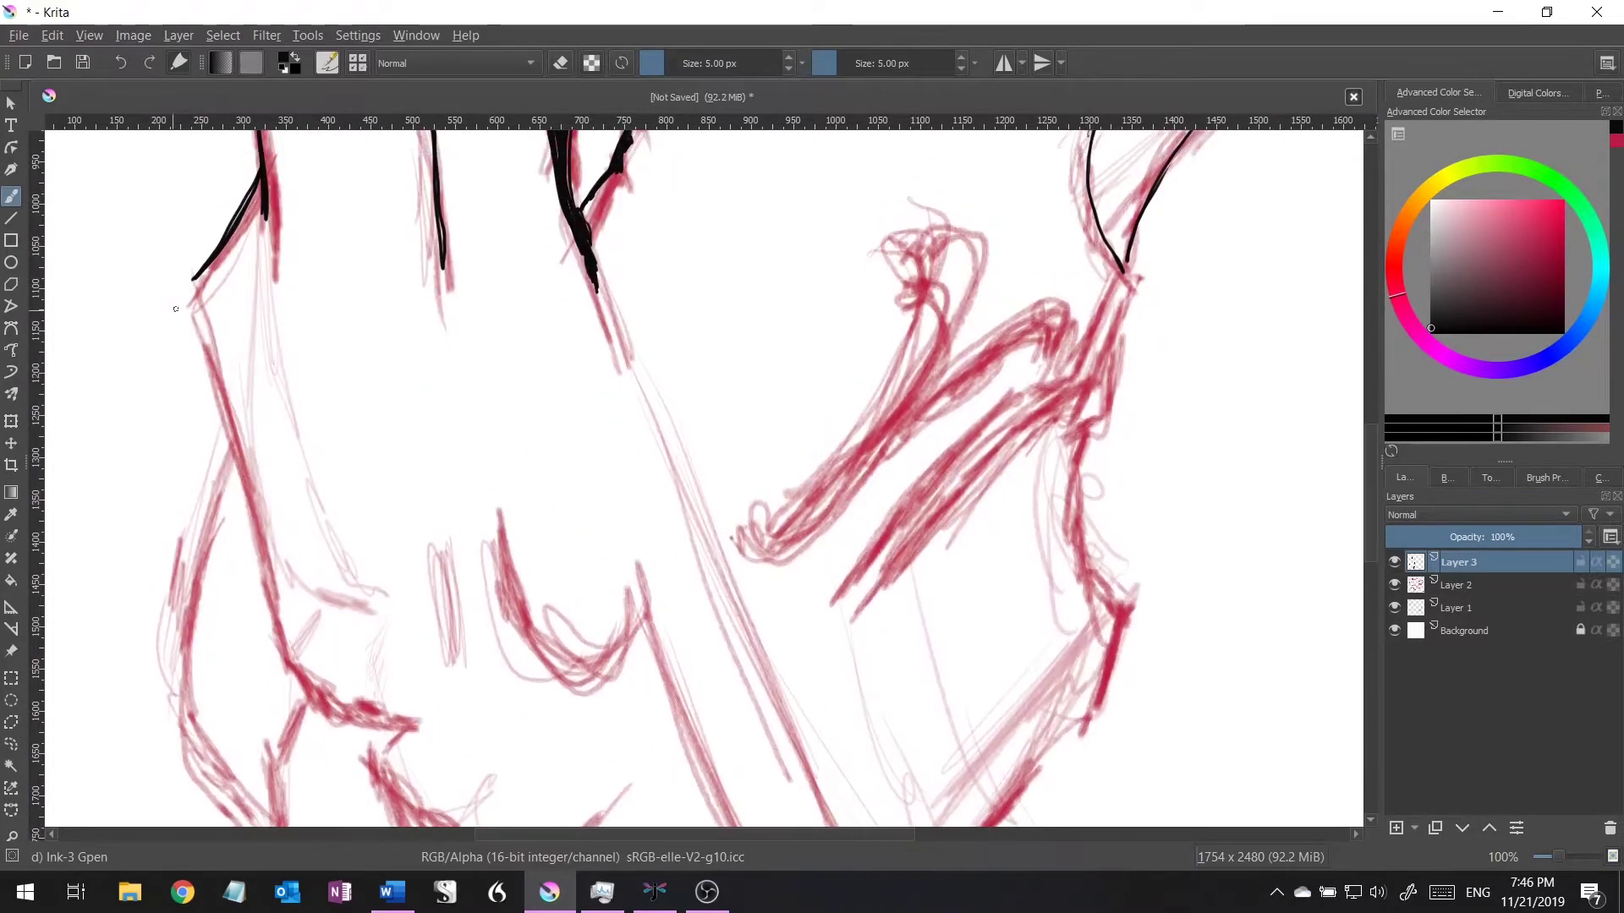
{"action": "mouse_move", "coordinate": [192, 286]}
{"action": "left_mouse_down"}
{"action": "mouse_move", "coordinate": [226, 435]}
{"action": "mouse_move", "coordinate": [402, 717]}
{"action": "left_mouse_up"}
{"action": "left_click_drag", "start_coordinate": [254, 557], "coordinate": [192, 286]}
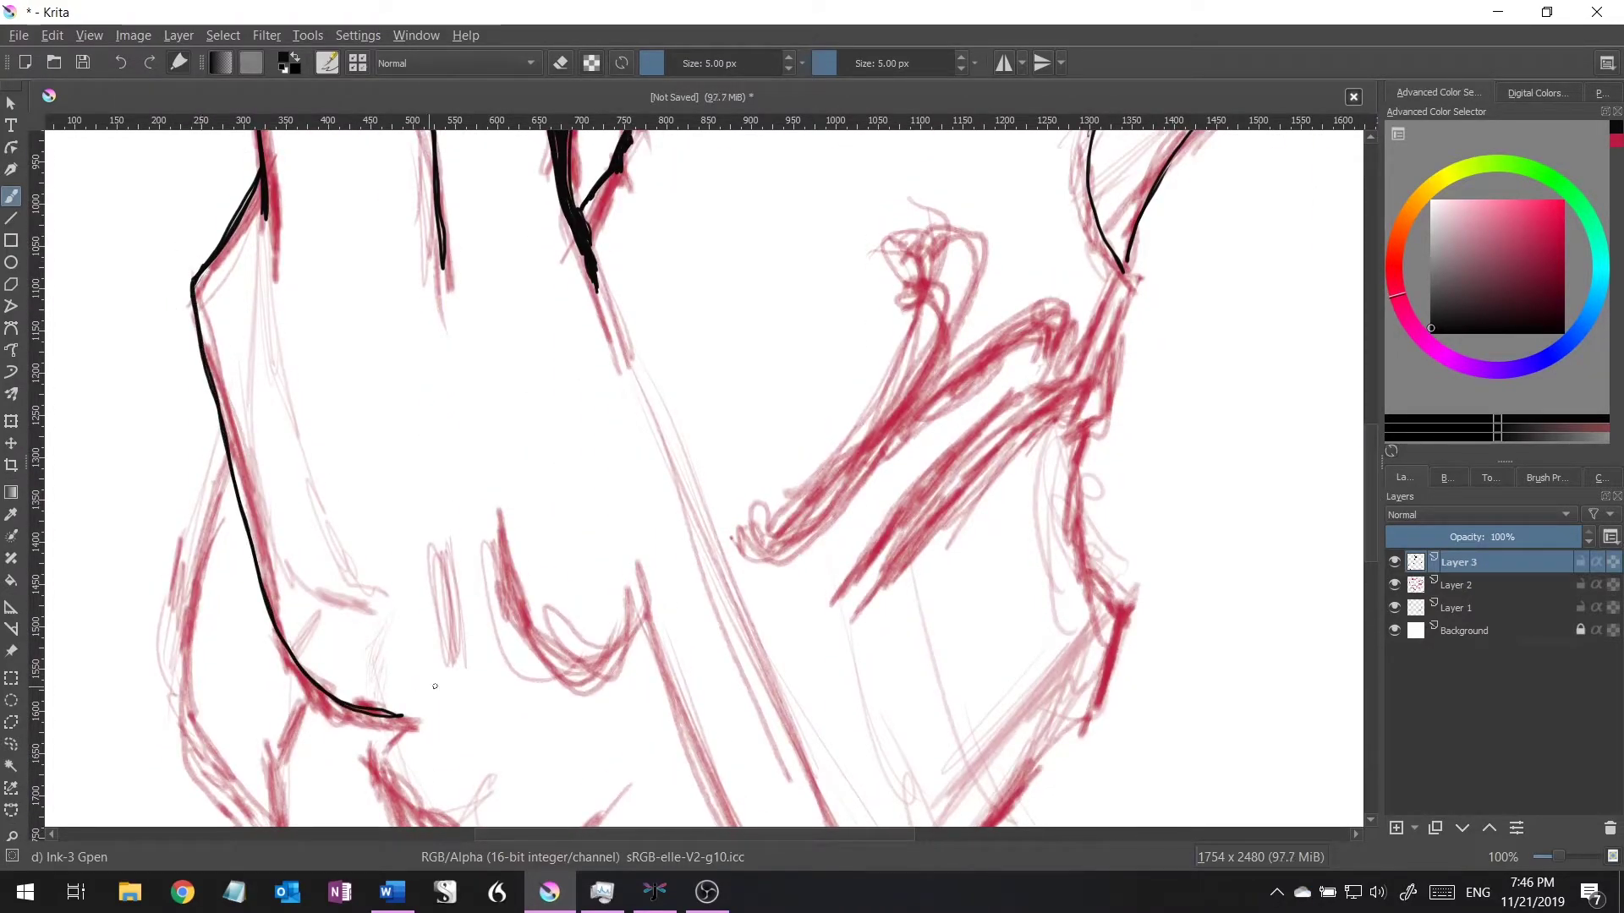
{"action": "left_click_drag", "start_coordinate": [425, 545], "coordinate": [431, 683]}
{"action": "left_click_drag", "start_coordinate": [479, 509], "coordinate": [618, 582]}
{"action": "mouse_move", "coordinate": [481, 588]}
{"action": "left_mouse_down"}
{"action": "mouse_move", "coordinate": [618, 592]}
{"action": "mouse_move", "coordinate": [528, 681]}
{"action": "left_mouse_up"}
{"action": "left_click_drag", "start_coordinate": [630, 622], "coordinate": [679, 757]}
{"action": "left_click_drag", "start_coordinate": [618, 584], "coordinate": [709, 801]}
- Ink the lines below the U-curve and chin, the middle finger and the neck curve
{"action": "scroll", "coordinate": [676, 592], "scroll_direction": "down", "scroll_amount": 5}
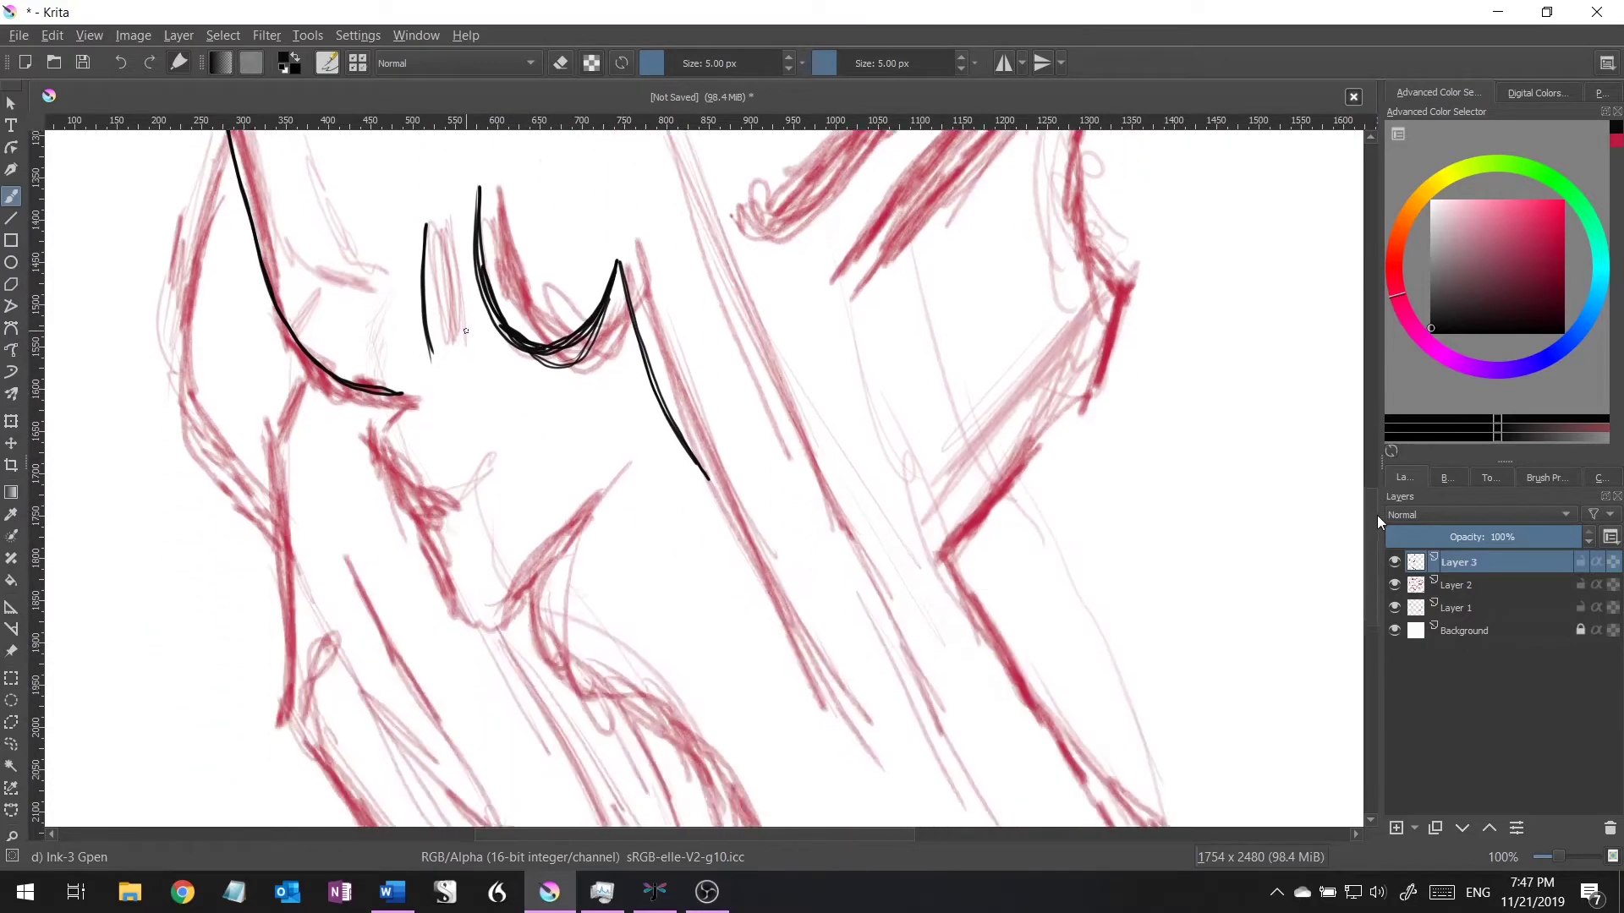
{"action": "left_click_drag", "start_coordinate": [486, 284], "coordinate": [770, 698]}
{"action": "left_click_drag", "start_coordinate": [508, 325], "coordinate": [601, 461]}
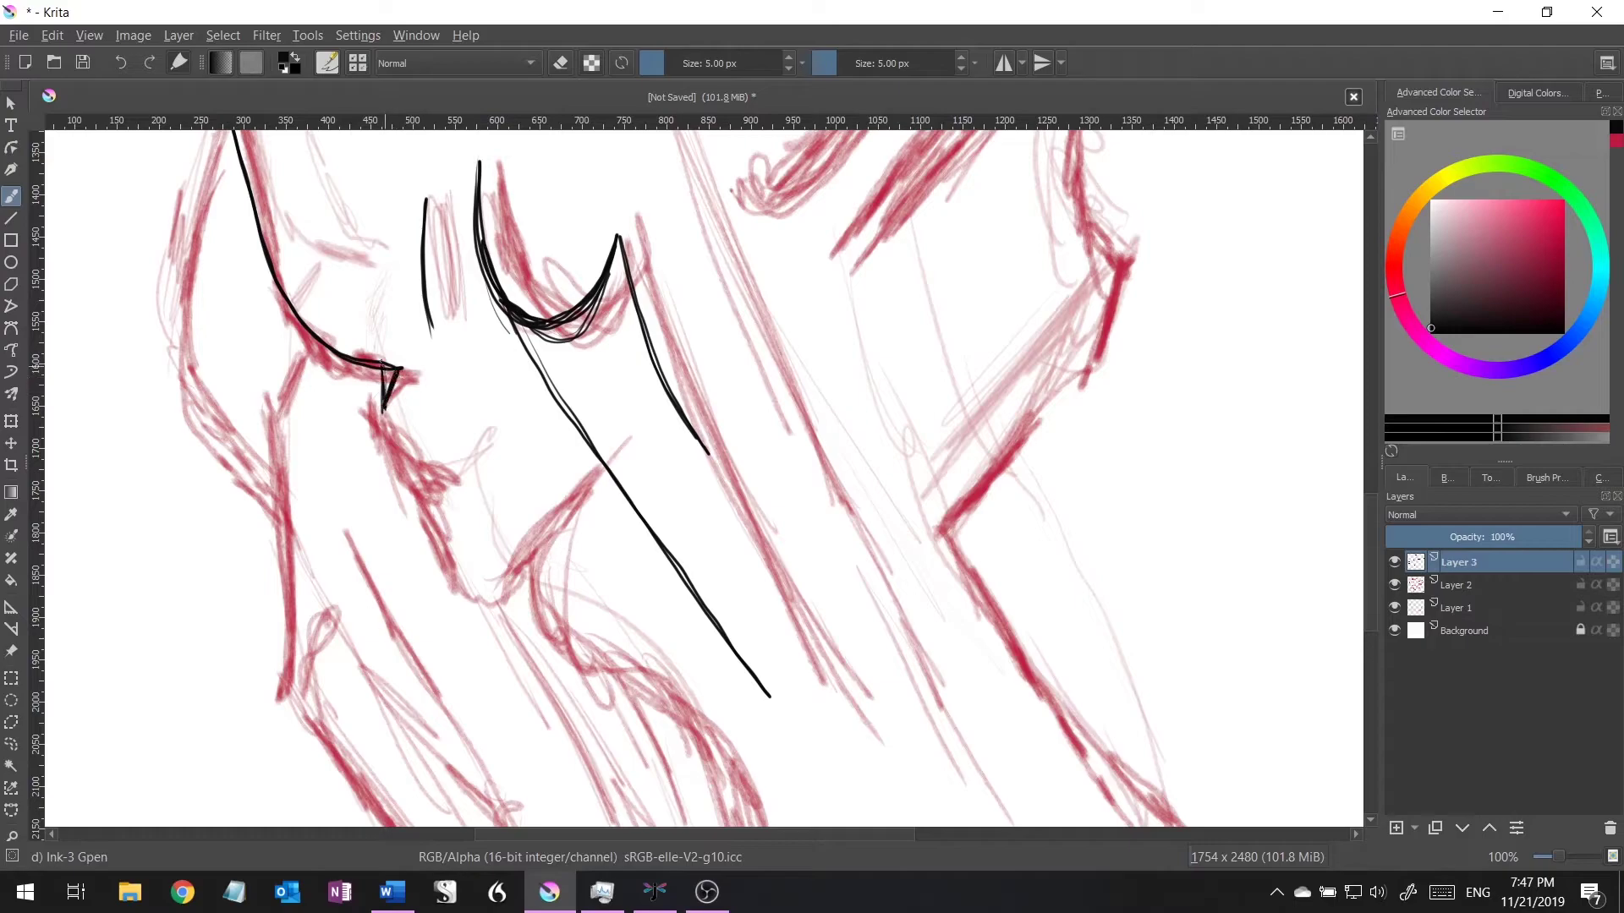
{"action": "left_click_drag", "start_coordinate": [381, 364], "coordinate": [438, 489]}
{"action": "mouse_move", "coordinate": [423, 489]}
{"action": "left_mouse_down"}
{"action": "mouse_move", "coordinate": [592, 475]}
{"action": "mouse_move", "coordinate": [534, 524]}
{"action": "mouse_move", "coordinate": [750, 814]}
{"action": "left_mouse_up"}
{"action": "mouse_move", "coordinate": [469, 568]}
{"action": "left_mouse_down"}
{"action": "mouse_move", "coordinate": [608, 778]}
{"action": "mouse_move", "coordinate": [546, 675]}
{"action": "left_mouse_up"}
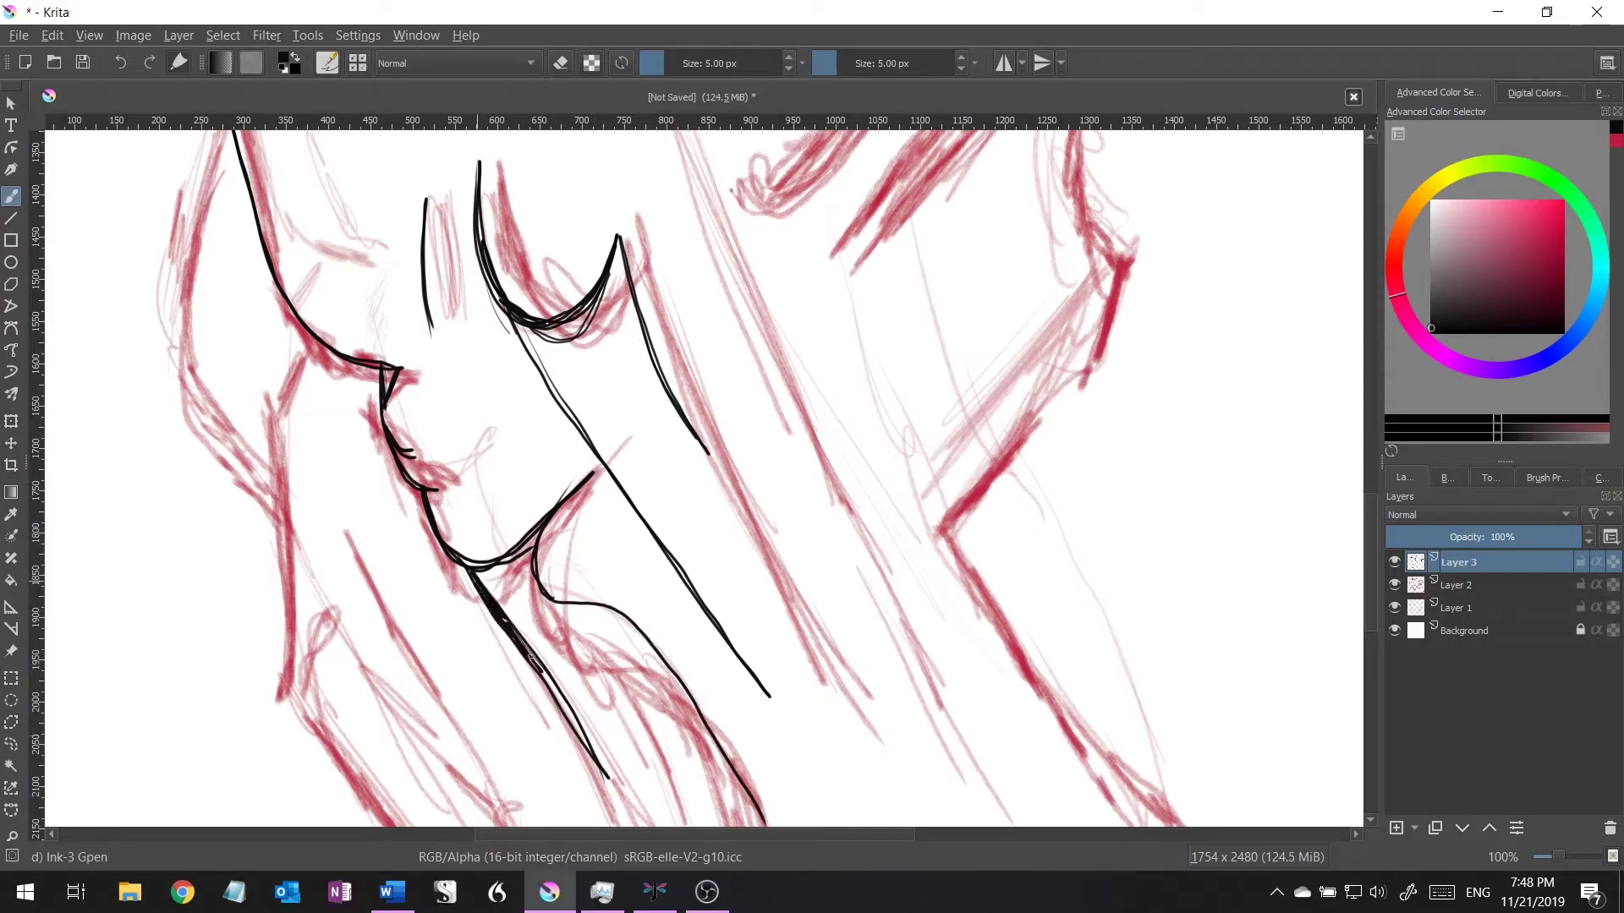
{"action": "left_click_drag", "start_coordinate": [507, 622], "coordinate": [607, 780]}
{"action": "left_click_drag", "start_coordinate": [549, 520], "coordinate": [613, 615]}
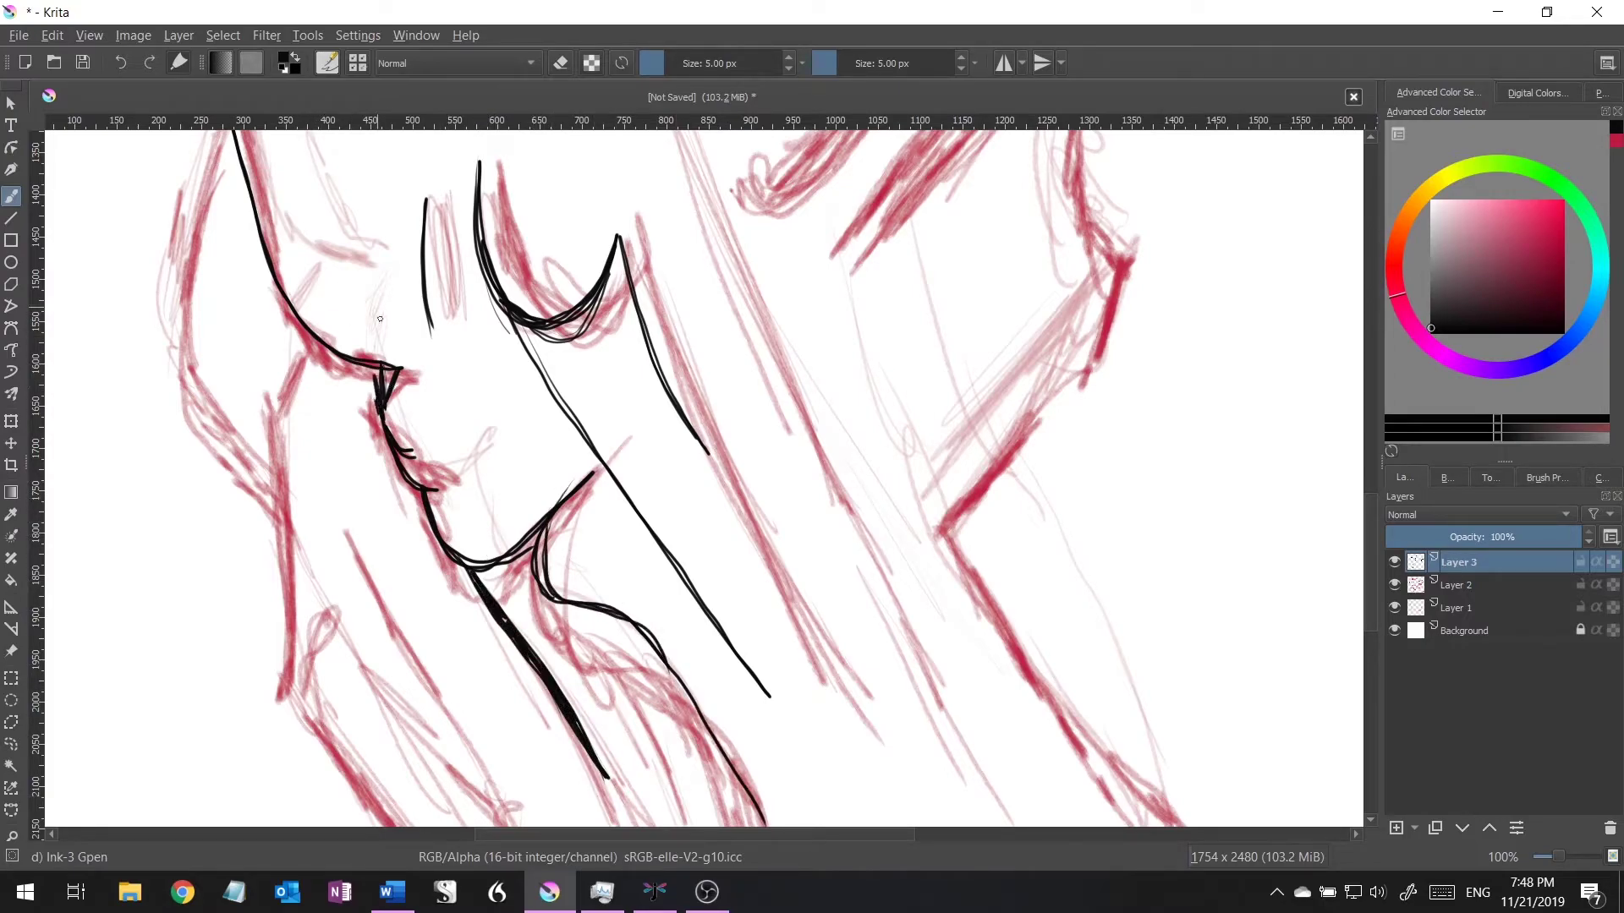
- Ink and retrace the long left-side contour down to the bottom
{"action": "left_click_drag", "start_coordinate": [280, 395], "coordinate": [292, 681]}
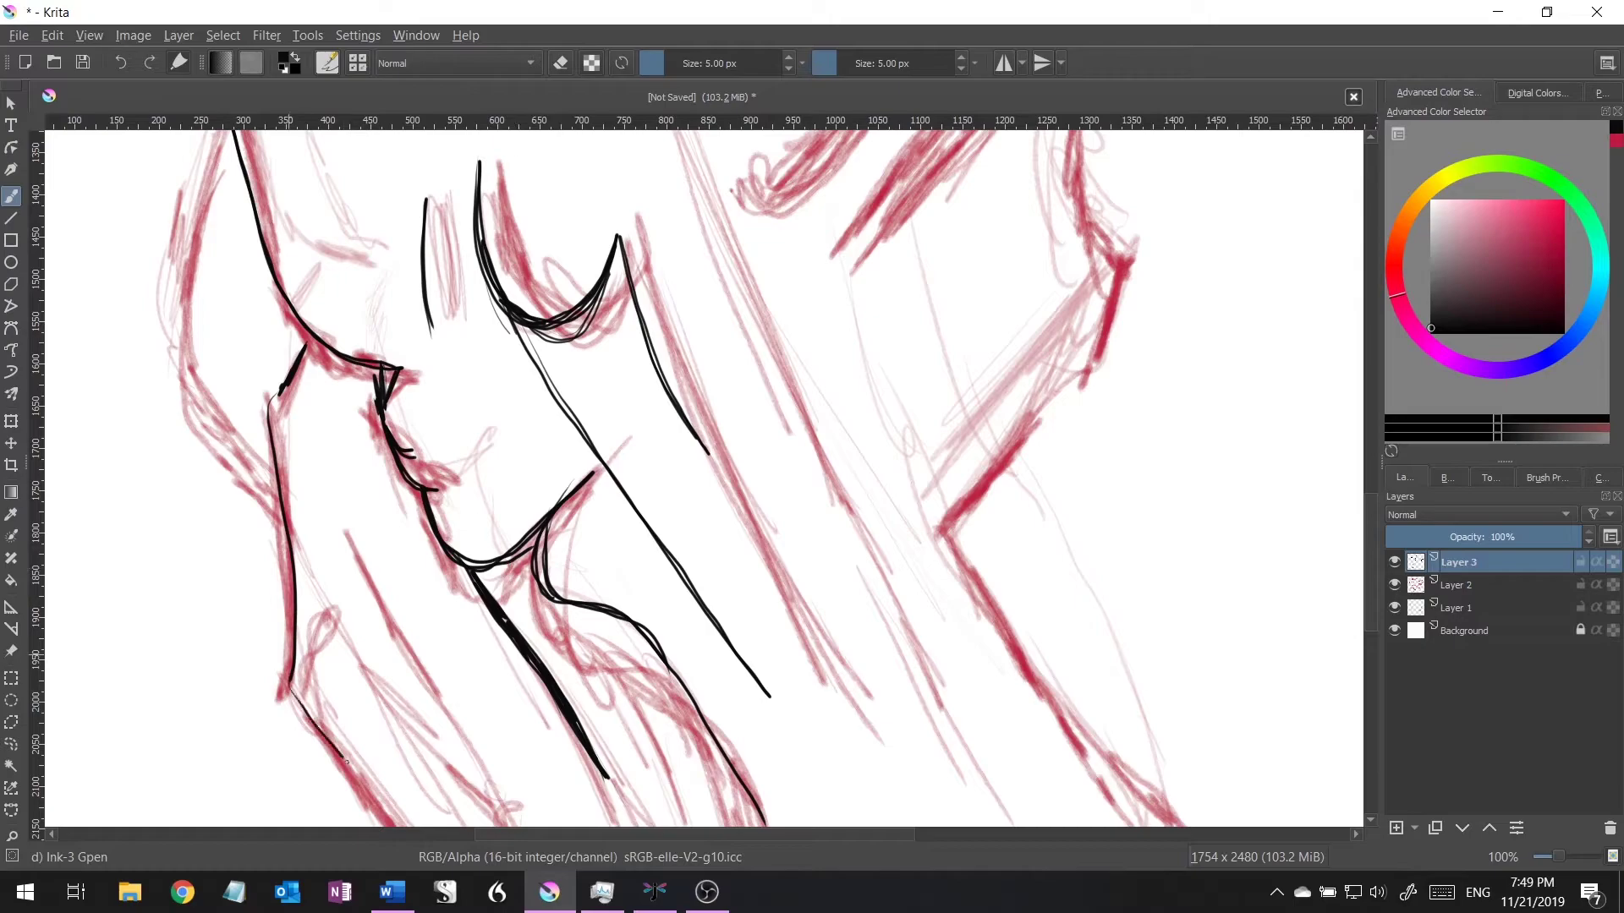
{"action": "left_click_drag", "start_coordinate": [346, 762], "coordinate": [384, 820]}
{"action": "left_click_drag", "start_coordinate": [292, 675], "coordinate": [269, 377]}
{"action": "left_click_drag", "start_coordinate": [290, 689], "coordinate": [330, 628]}
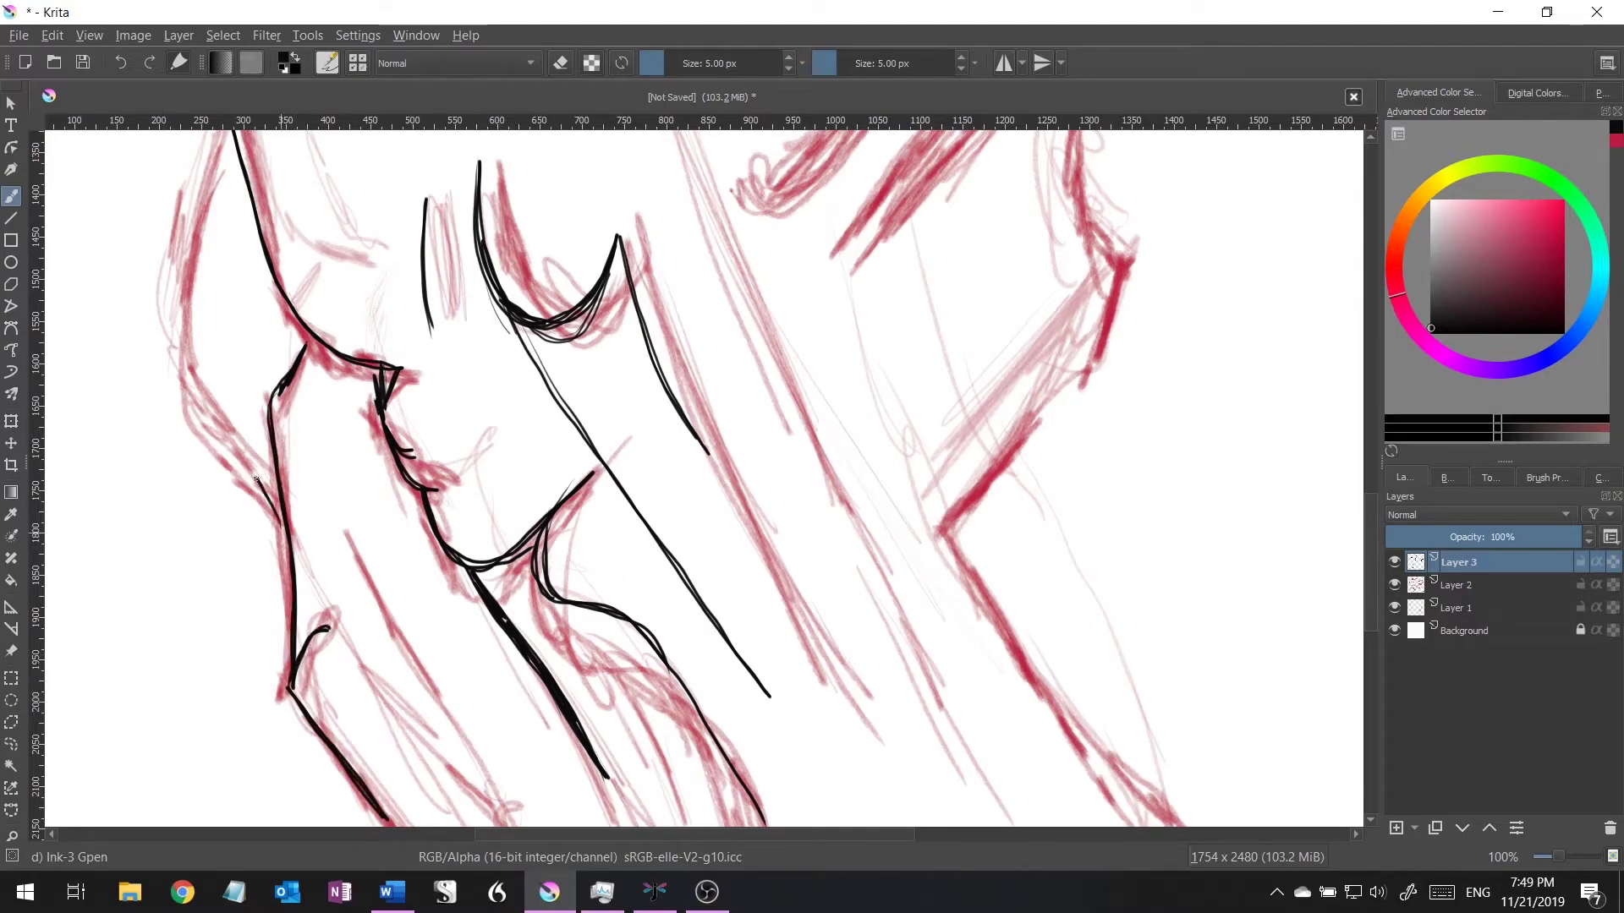
{"action": "left_click_drag", "start_coordinate": [256, 480], "coordinate": [222, 145]}
{"action": "scroll", "coordinate": [254, 473], "scroll_direction": "up", "scroll_amount": 3}
{"action": "mouse_move", "coordinate": [254, 771]}
{"action": "left_mouse_down"}
{"action": "mouse_move", "coordinate": [197, 398]}
{"action": "mouse_move", "coordinate": [170, 669]}
{"action": "left_mouse_up"}
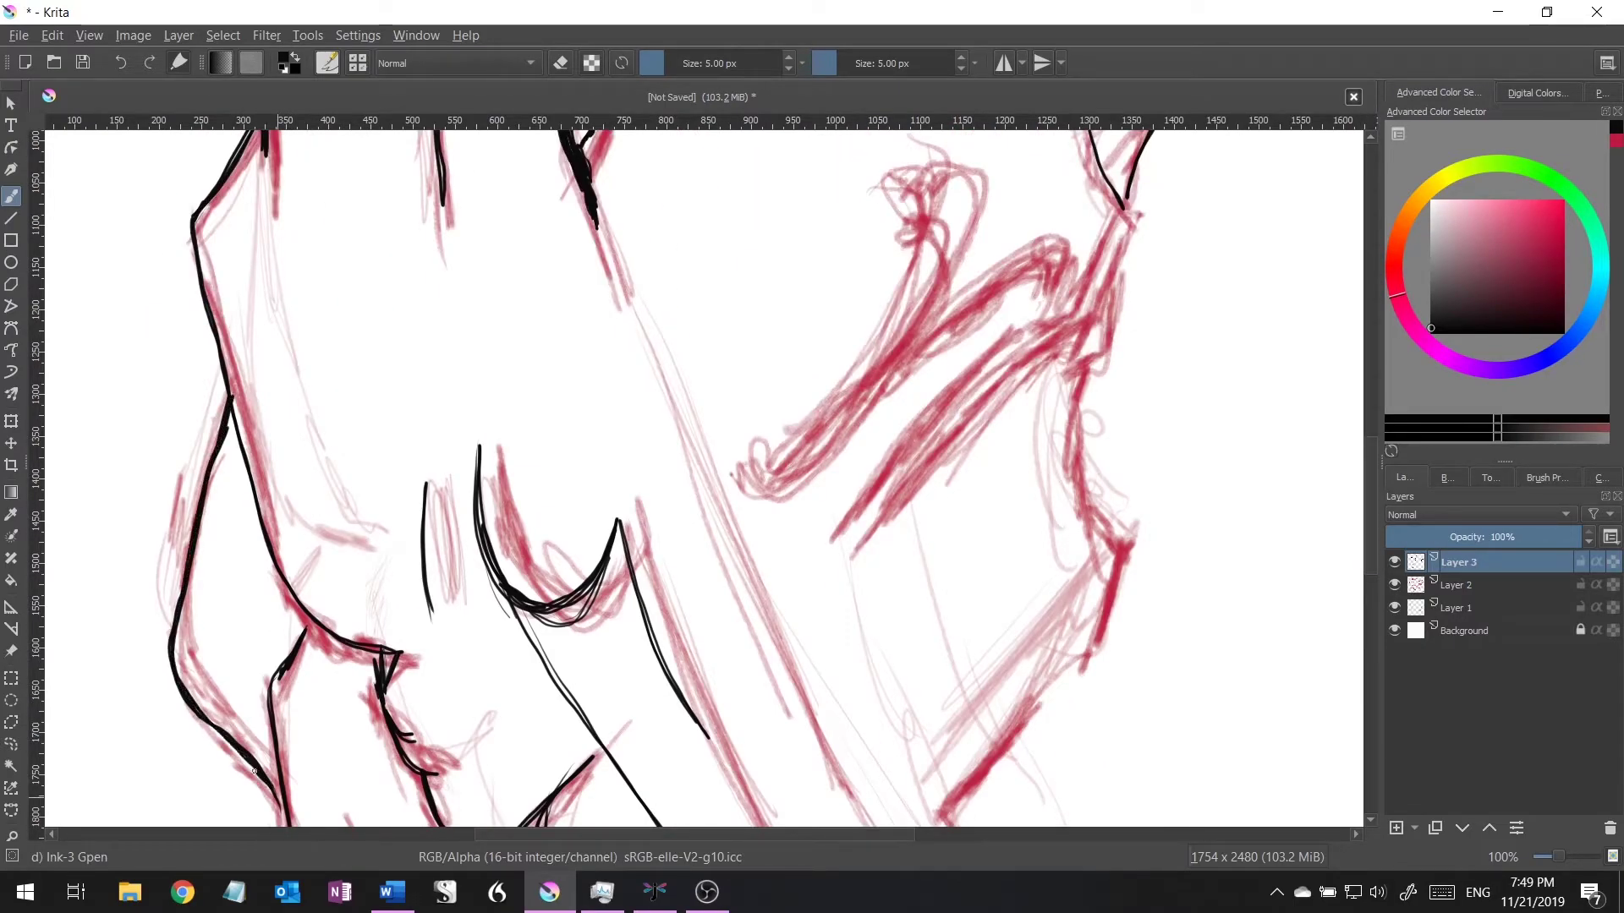
{"action": "scroll", "coordinate": [1159, 403], "scroll_direction": "up", "scroll_amount": 3}
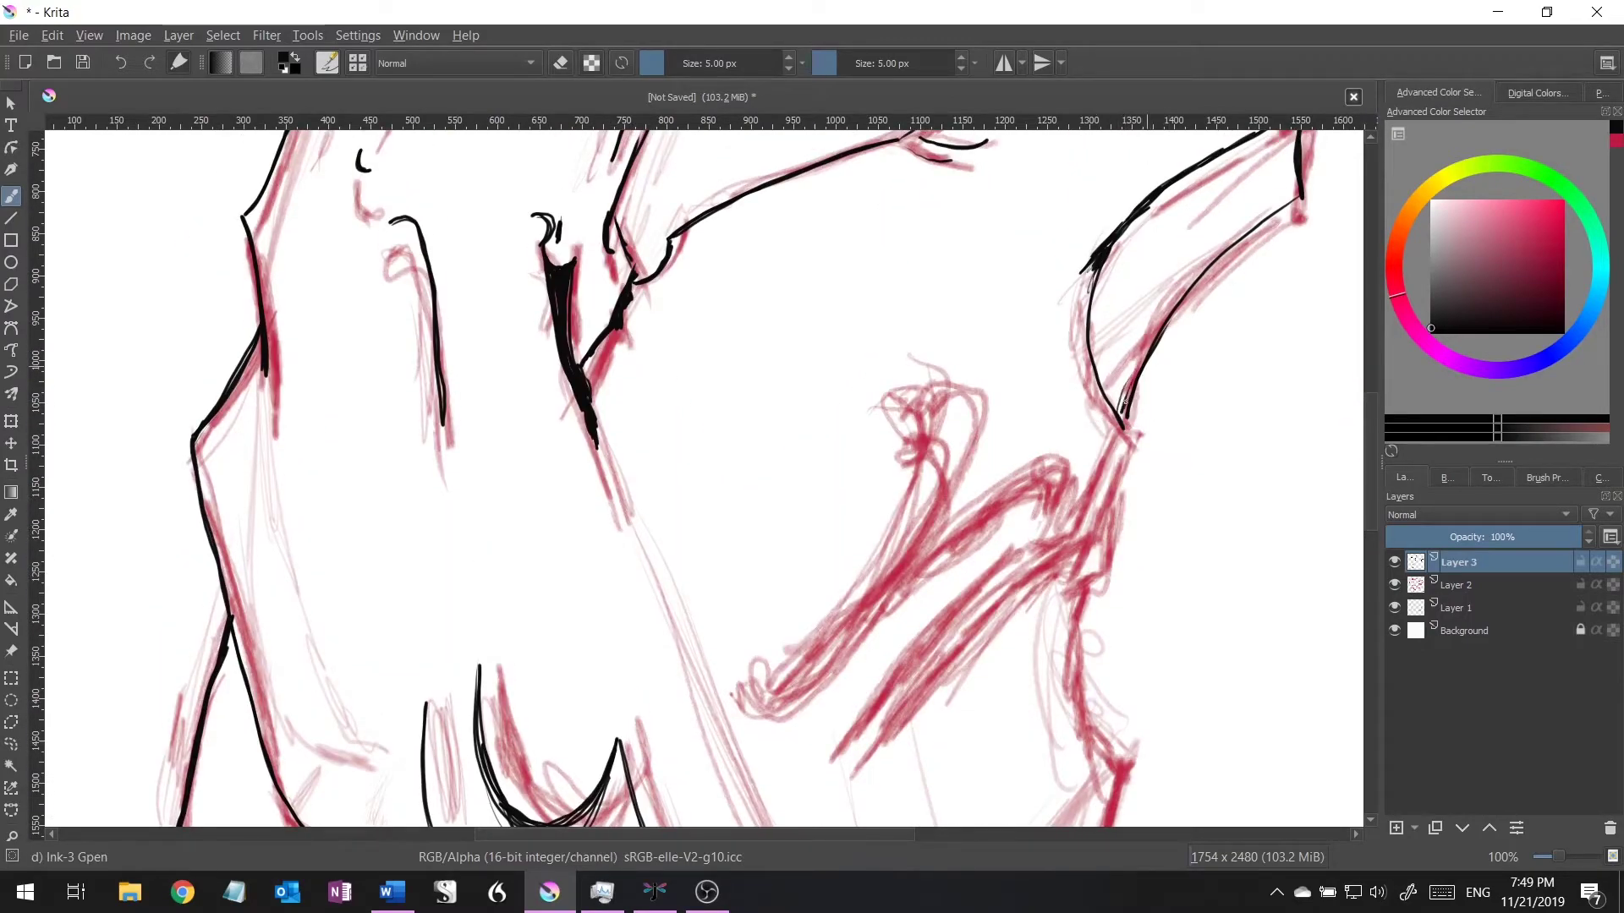
- Ink the right finger's contour and the curled finger's loop with a hooked end
{"action": "mouse_move", "coordinate": [1125, 402]}
{"action": "left_mouse_down"}
{"action": "mouse_move", "coordinate": [1096, 533]}
{"action": "mouse_move", "coordinate": [871, 759]}
{"action": "left_mouse_up"}
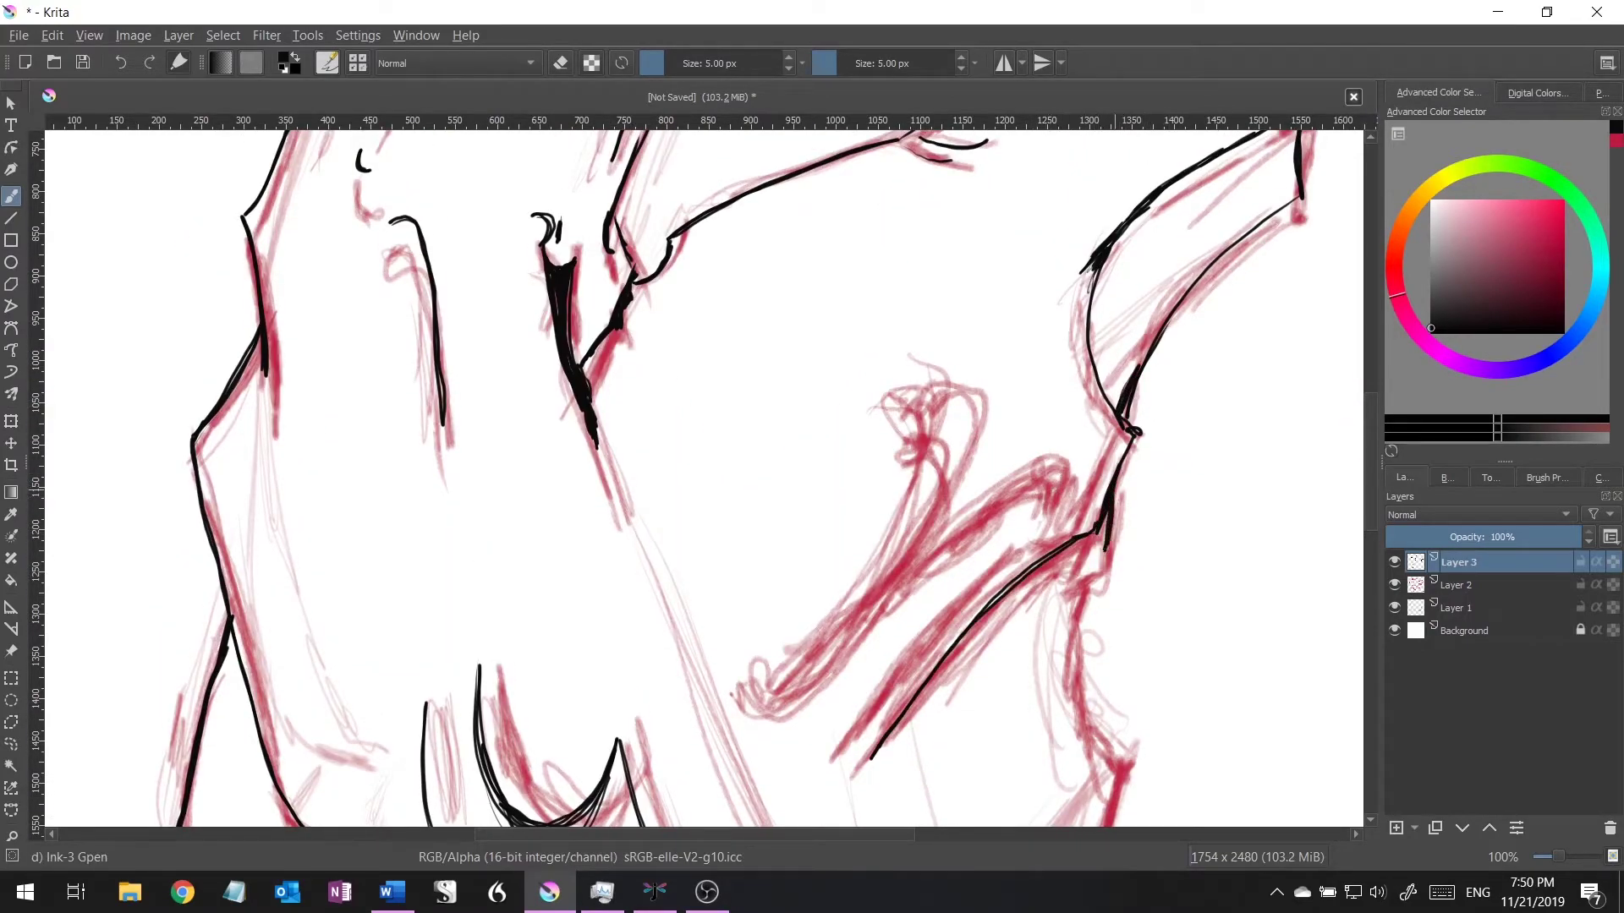
{"action": "left_click_drag", "start_coordinate": [1101, 550], "coordinate": [875, 753]}
{"action": "left_click_drag", "start_coordinate": [1058, 586], "coordinate": [945, 663]}
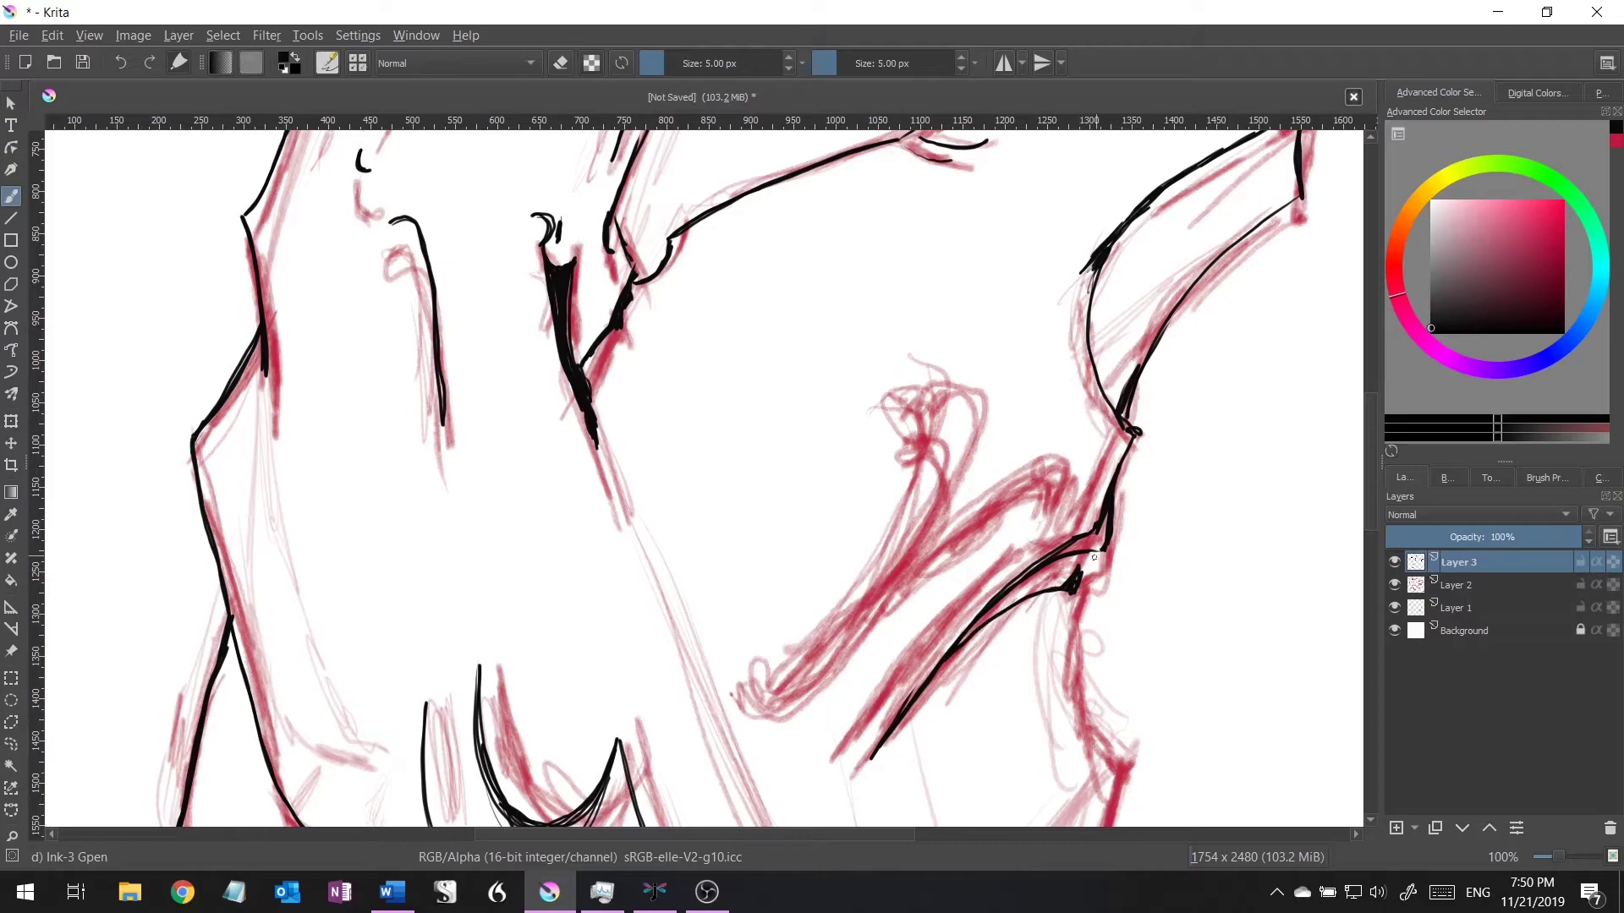
{"action": "left_click_drag", "start_coordinate": [1076, 611], "coordinate": [1123, 770]}
{"action": "left_click_drag", "start_coordinate": [1063, 546], "coordinate": [825, 702]}
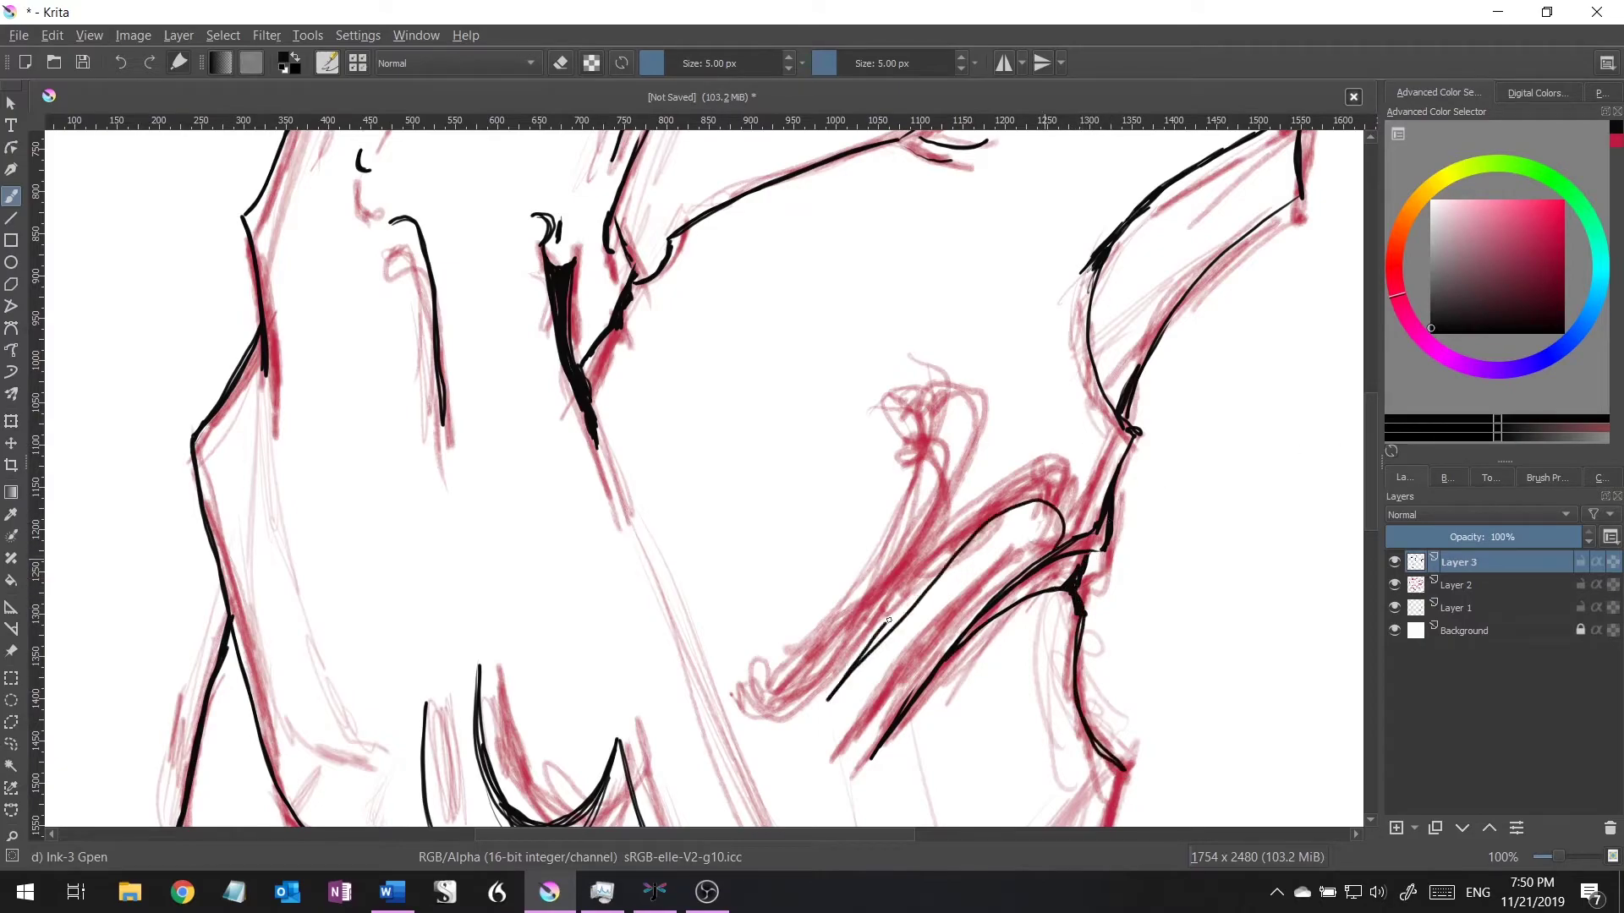
{"action": "left_click_drag", "start_coordinate": [1001, 526], "coordinate": [751, 712]}
{"action": "left_click_drag", "start_coordinate": [896, 609], "coordinate": [987, 416]}
{"action": "mouse_move", "coordinate": [971, 474]}
{"action": "left_mouse_down"}
{"action": "mouse_move", "coordinate": [875, 634]}
{"action": "mouse_move", "coordinate": [804, 707]}
{"action": "mouse_move", "coordinate": [732, 715]}
{"action": "left_mouse_up"}
{"action": "mouse_move", "coordinate": [926, 566]}
{"action": "left_mouse_down"}
{"action": "mouse_move", "coordinate": [742, 741]}
{"action": "mouse_move", "coordinate": [750, 715]}
{"action": "left_mouse_up"}
{"action": "key", "text": "e"}
- Ink long lines down from the hooked end and a short right-contour stroke
{"action": "scroll", "coordinate": [1335, 536], "scroll_direction": "down", "scroll_amount": 3}
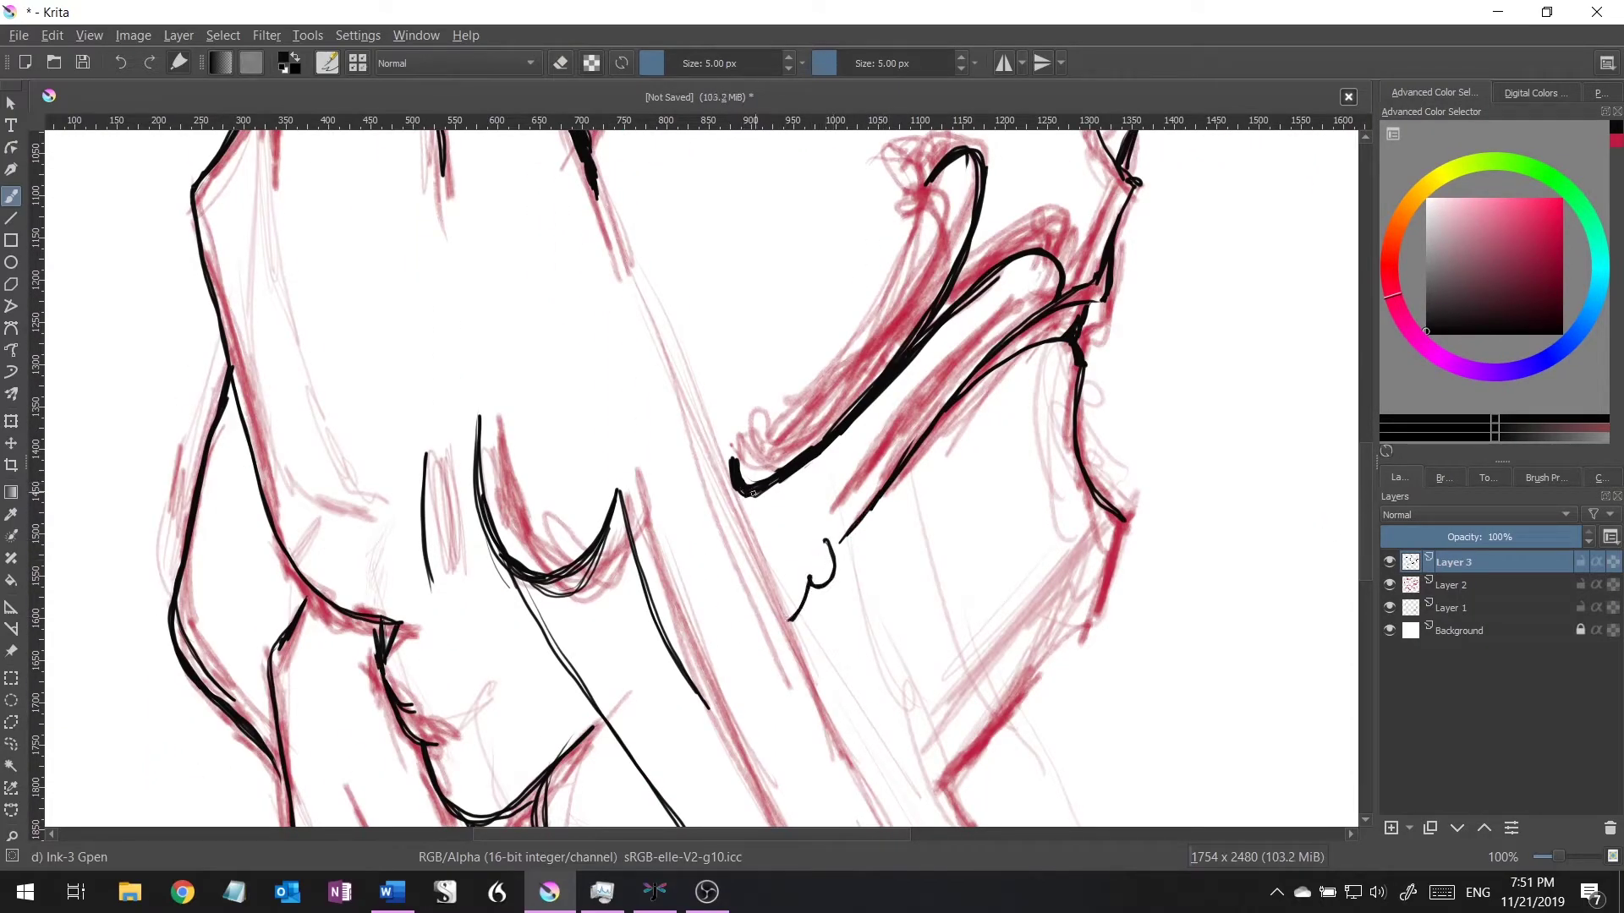
{"action": "mouse_move", "coordinate": [751, 497]}
{"action": "left_mouse_down"}
{"action": "mouse_move", "coordinate": [791, 618]}
{"action": "mouse_move", "coordinate": [955, 816]}
{"action": "left_mouse_up"}
{"action": "left_click_drag", "start_coordinate": [802, 636], "coordinate": [956, 816]}
{"action": "mouse_move", "coordinate": [1122, 517]}
{"action": "left_mouse_down"}
{"action": "mouse_move", "coordinate": [1087, 626]}
{"action": "mouse_move", "coordinate": [946, 791]}
{"action": "left_mouse_up"}
- Trace the figure's lower right edge with a curved end and reinforce the middle contour
{"action": "scroll", "coordinate": [1368, 586], "scroll_direction": "down", "scroll_amount": 2}
{"action": "scroll", "coordinate": [1382, 516], "scroll_direction": "down", "scroll_amount": 1}
{"action": "scroll", "coordinate": [1352, 568], "scroll_direction": "down", "scroll_amount": 3}
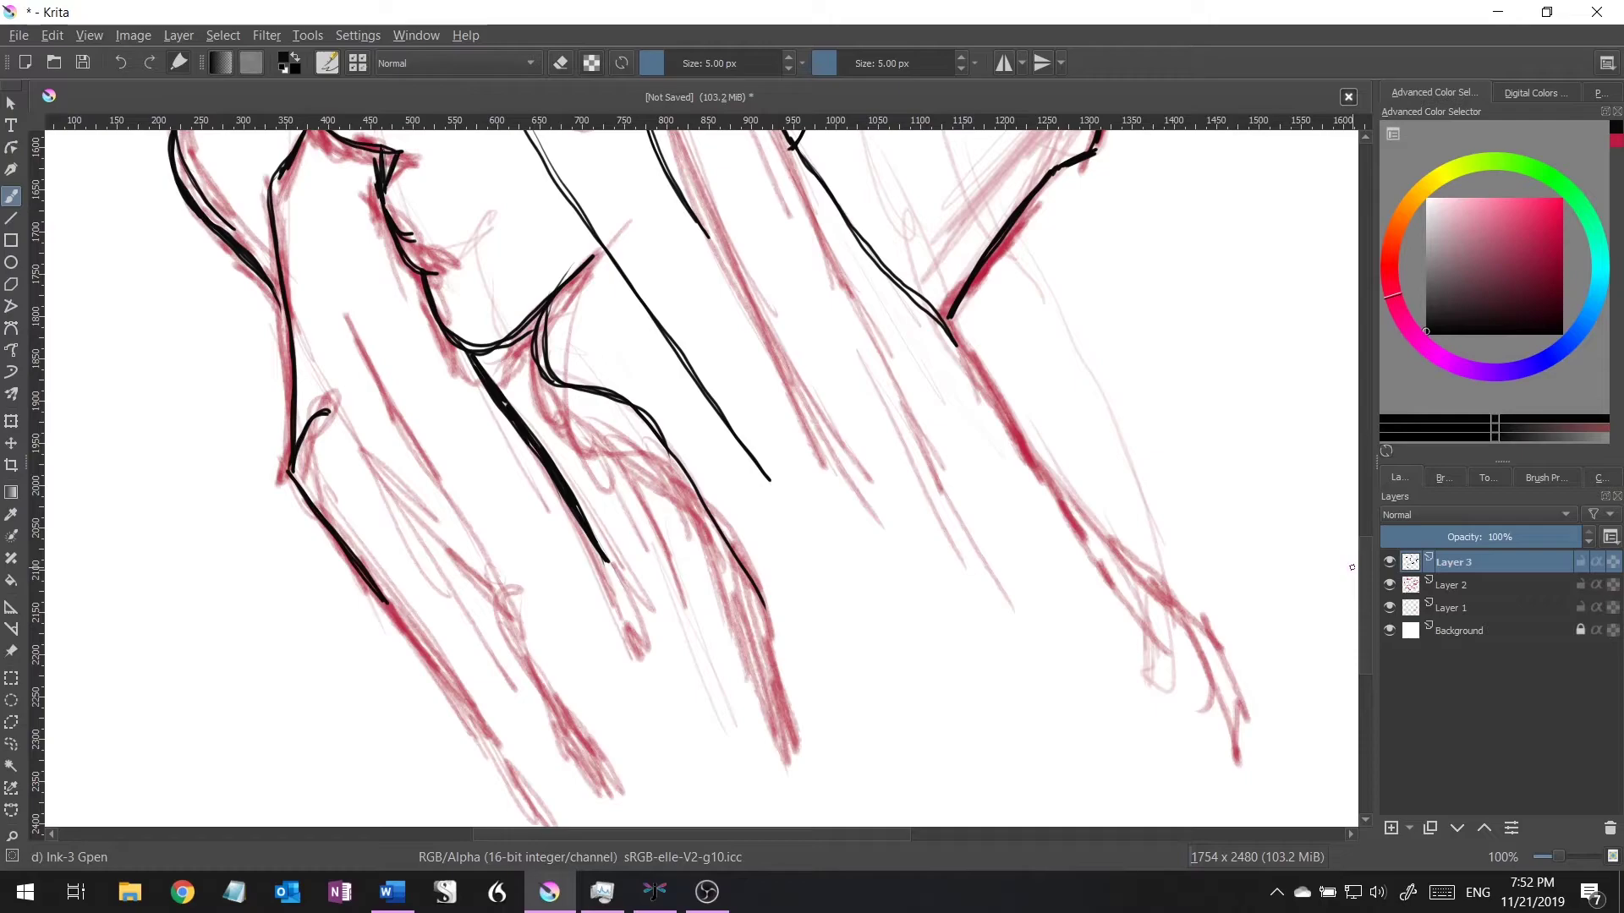
{"action": "left_click_drag", "start_coordinate": [952, 326], "coordinate": [1228, 774]}
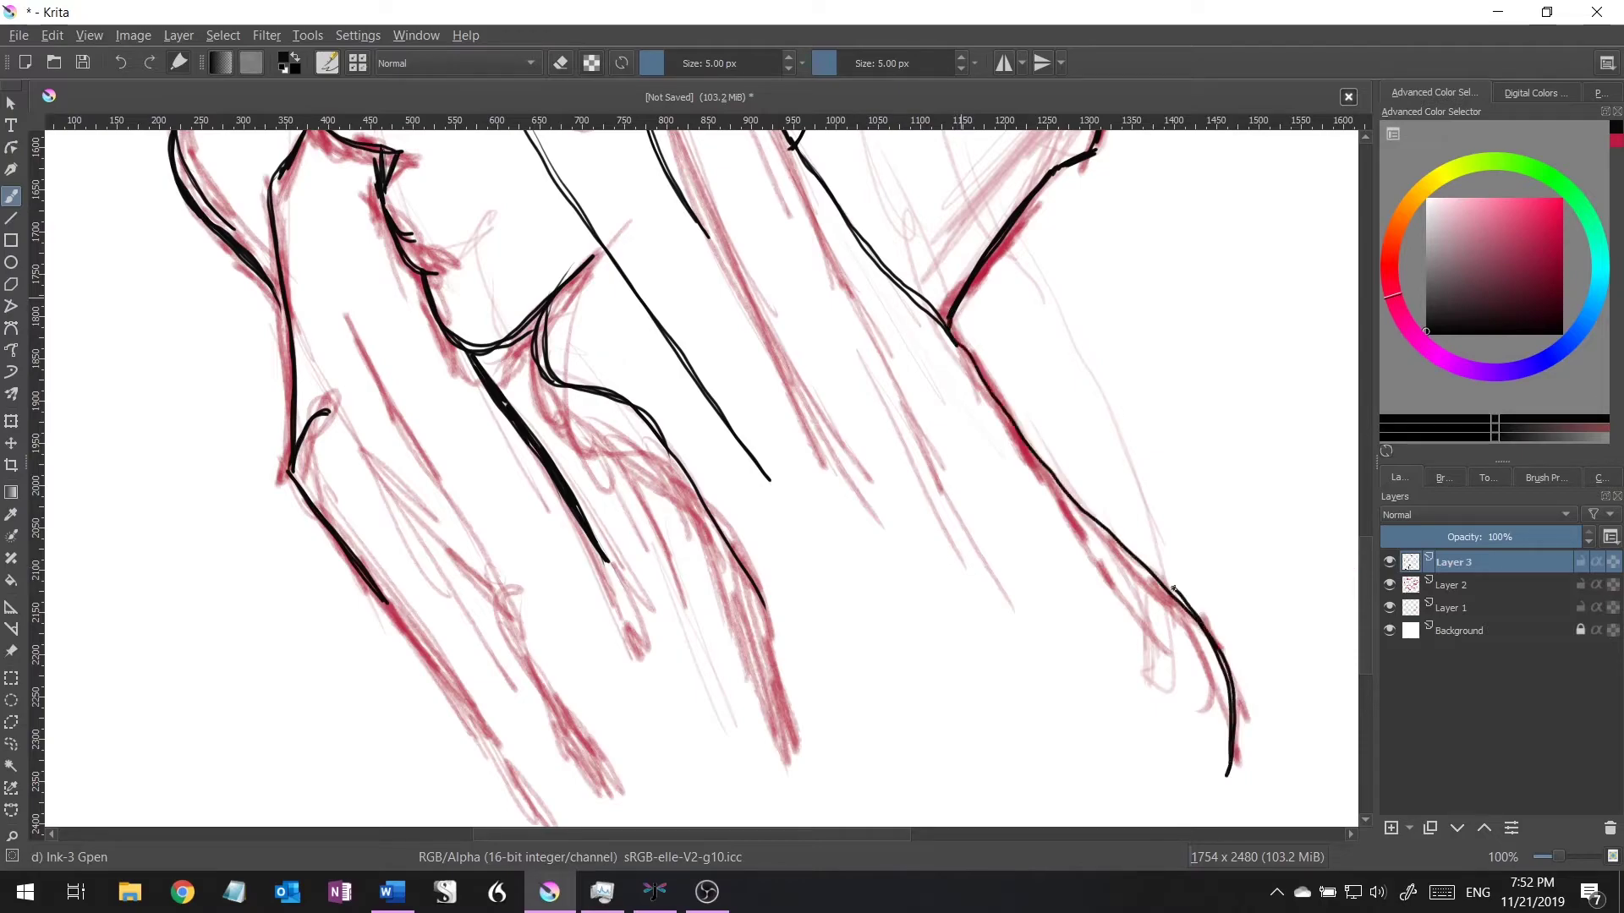
{"action": "left_click_drag", "start_coordinate": [1012, 414], "coordinate": [855, 231]}
{"action": "left_click_drag", "start_coordinate": [913, 294], "coordinate": [1201, 631]}
{"action": "left_click_drag", "start_coordinate": [744, 558], "coordinate": [800, 741]}
{"action": "left_click_drag", "start_coordinate": [702, 497], "coordinate": [797, 744]}
- Add thin converging lines on the left finger running toward the bottom
{"action": "left_click_drag", "start_coordinate": [556, 385], "coordinate": [733, 551]}
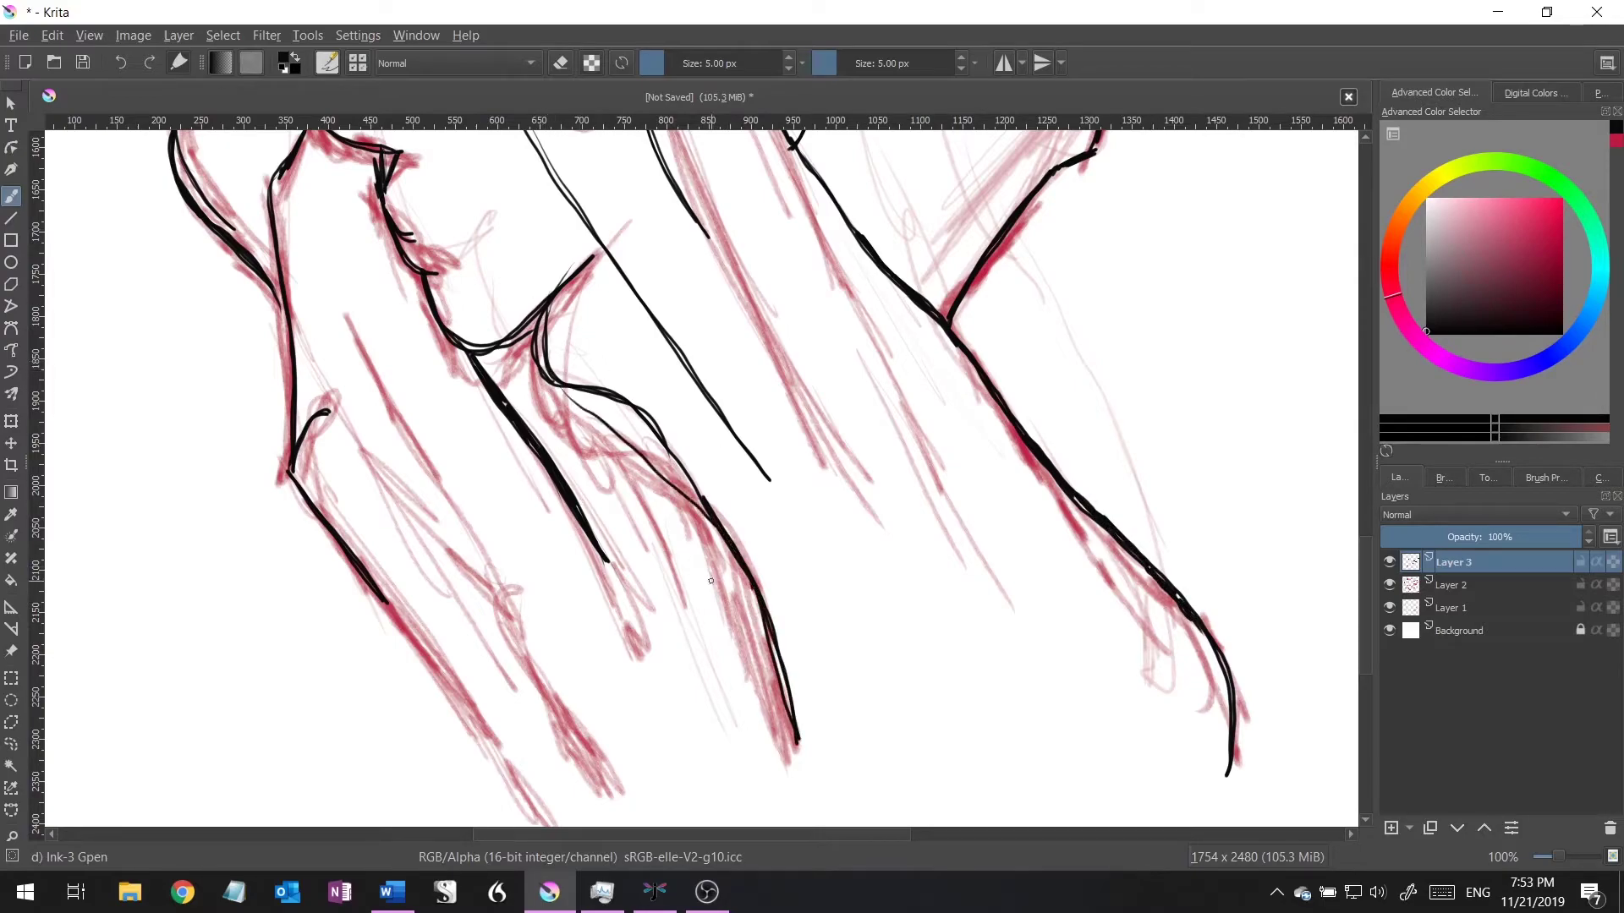
{"action": "left_click_drag", "start_coordinate": [305, 334], "coordinate": [448, 523]}
{"action": "left_click_drag", "start_coordinate": [288, 300], "coordinate": [381, 469]}
{"action": "left_click_drag", "start_coordinate": [284, 262], "coordinate": [448, 520]}
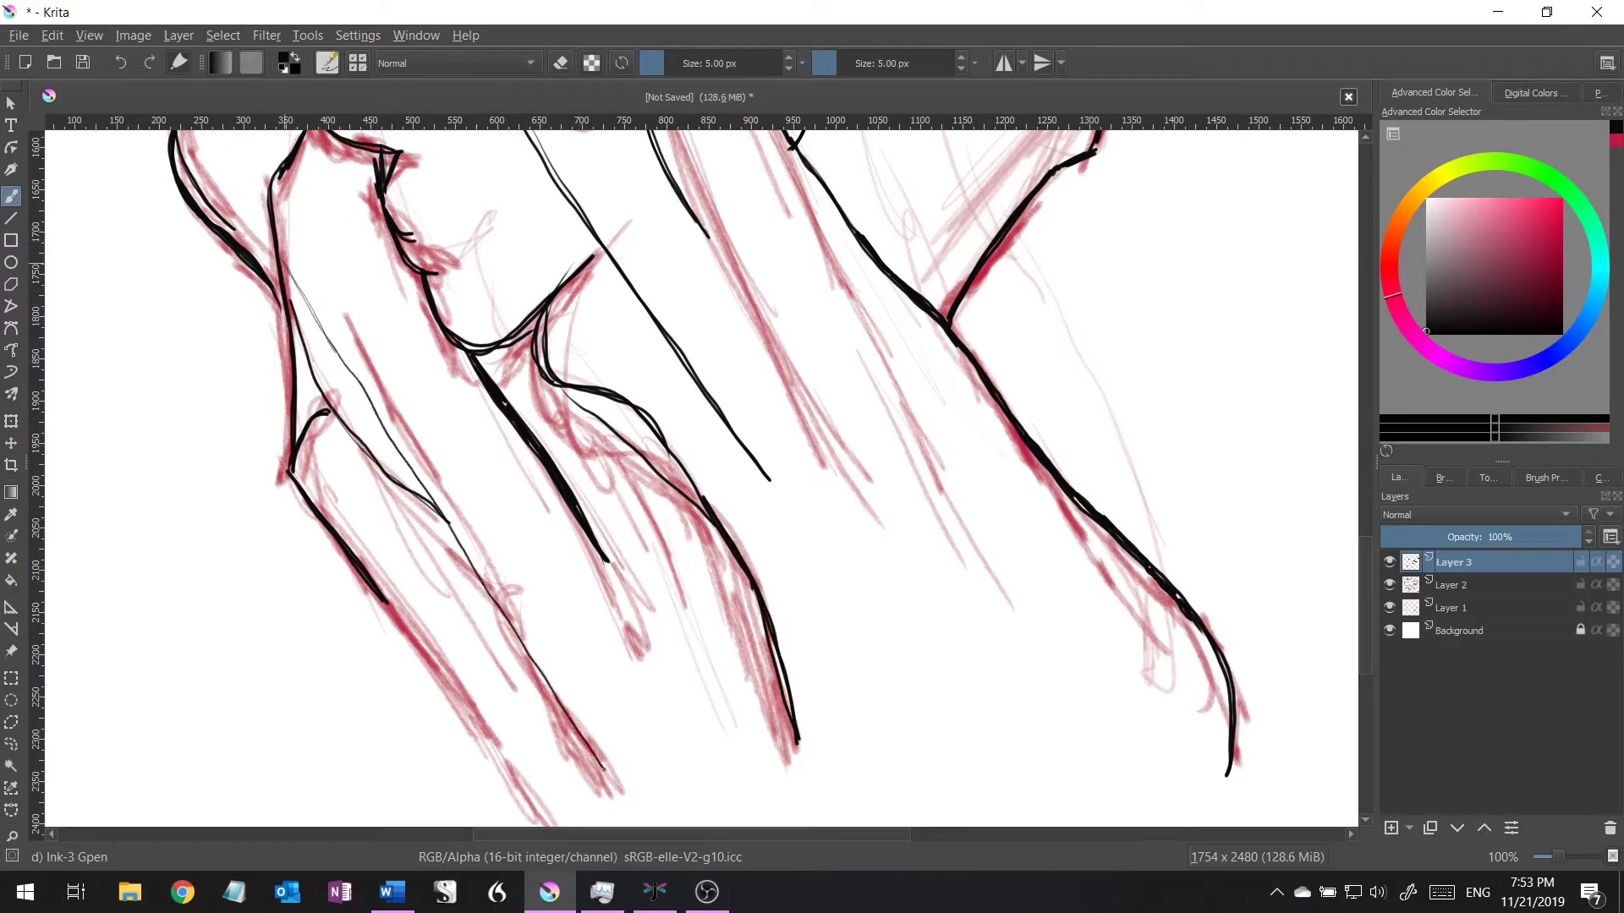
{"action": "left_click_drag", "start_coordinate": [500, 598], "coordinate": [603, 768]}
{"action": "left_click_drag", "start_coordinate": [511, 631], "coordinate": [592, 751]}
- Add thin detail strokes between the middle contours, then hide Layer 1 and Layer 2
{"action": "left_click_drag", "start_coordinate": [292, 467], "coordinate": [540, 817]}
{"action": "mouse_move", "coordinate": [1365, 508]}
{"action": "left_mouse_down"}
{"action": "mouse_move", "coordinate": [1362, 665]}
{"action": "mouse_move", "coordinate": [1363, 524]}
{"action": "left_mouse_up"}
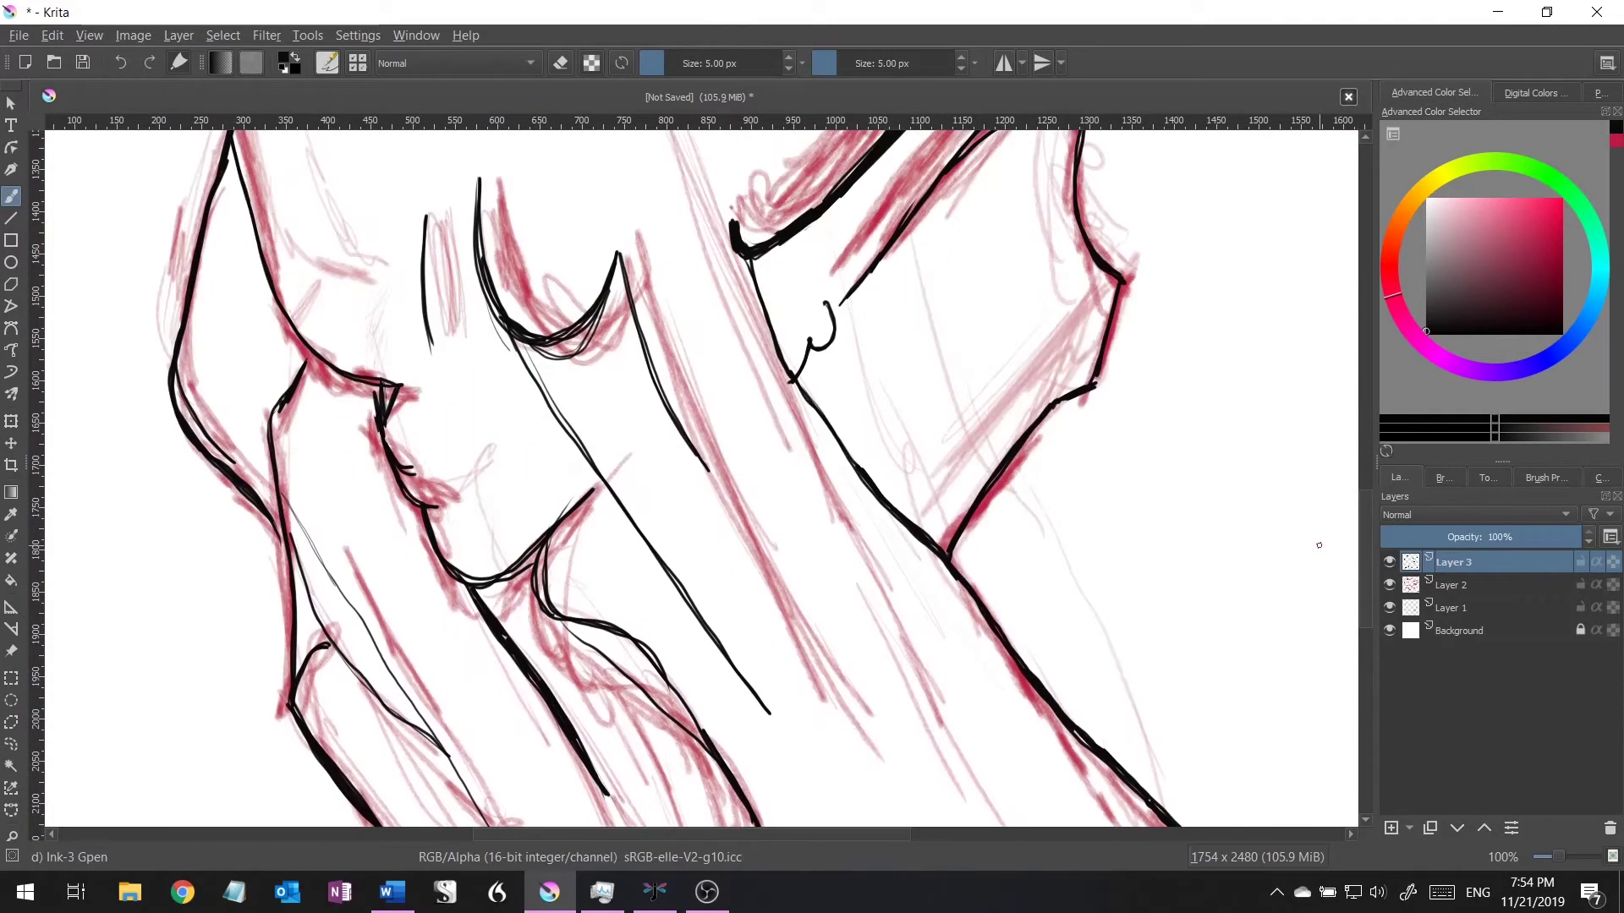
{"action": "left_click_drag", "start_coordinate": [656, 427], "coordinate": [806, 692]}
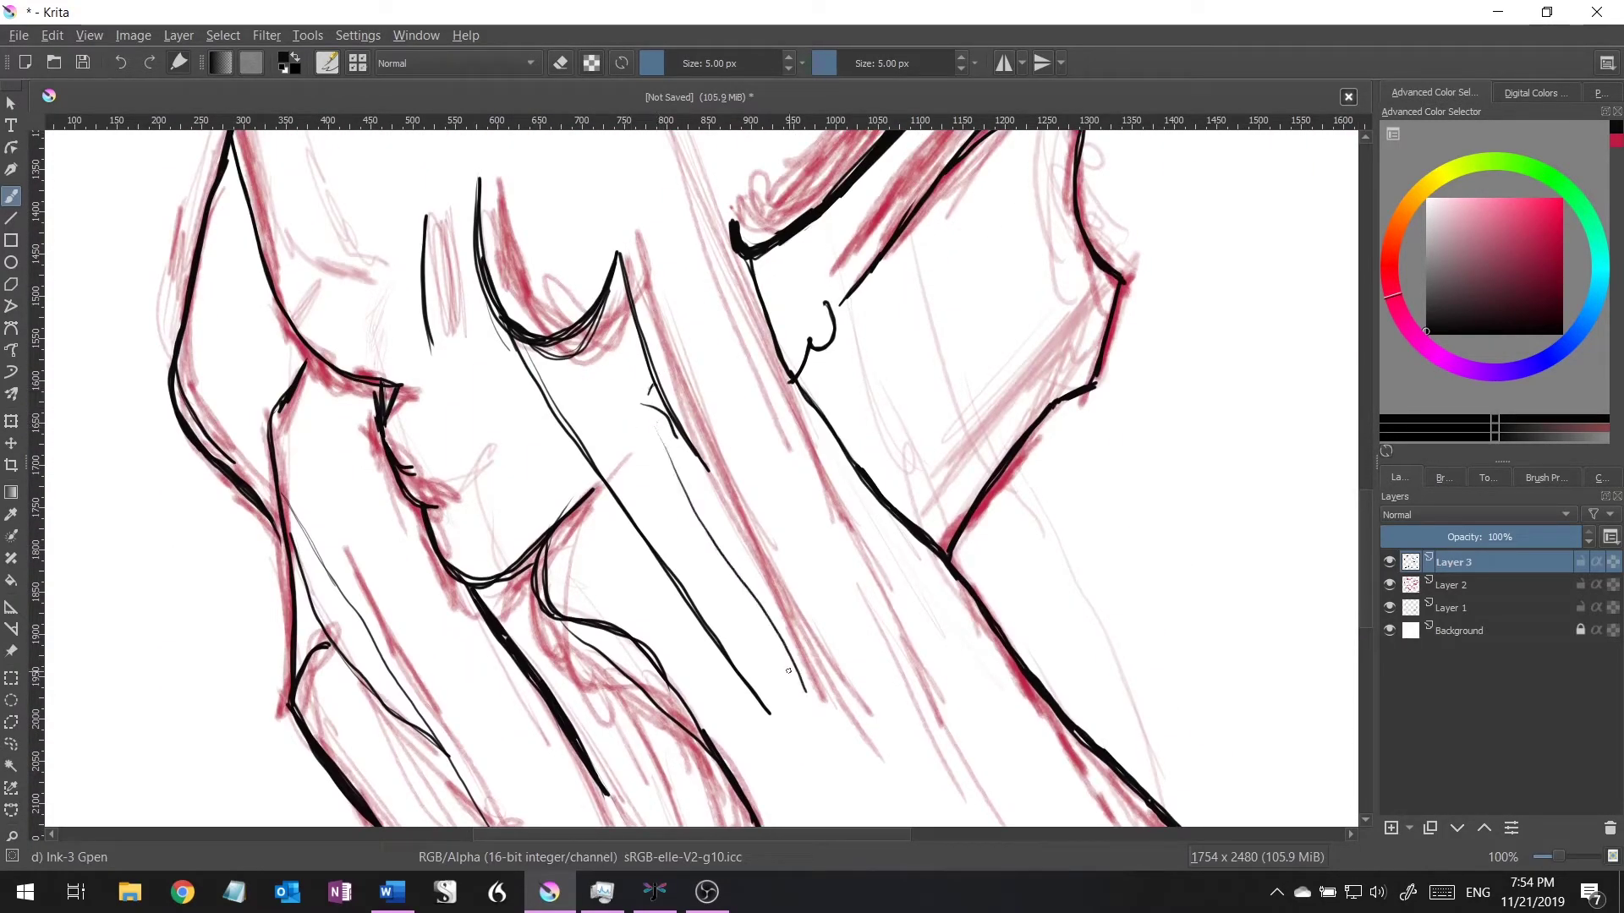
{"action": "left_click_drag", "start_coordinate": [681, 575], "coordinate": [772, 628]}
{"action": "left_click_drag", "start_coordinate": [1390, 584], "coordinate": [1390, 607]}
- Adjust the canvas view and move the layer's content, then return to the freehand brush
{"action": "scroll", "coordinate": [762, 223], "scroll_direction": "down", "scroll_amount": 2}
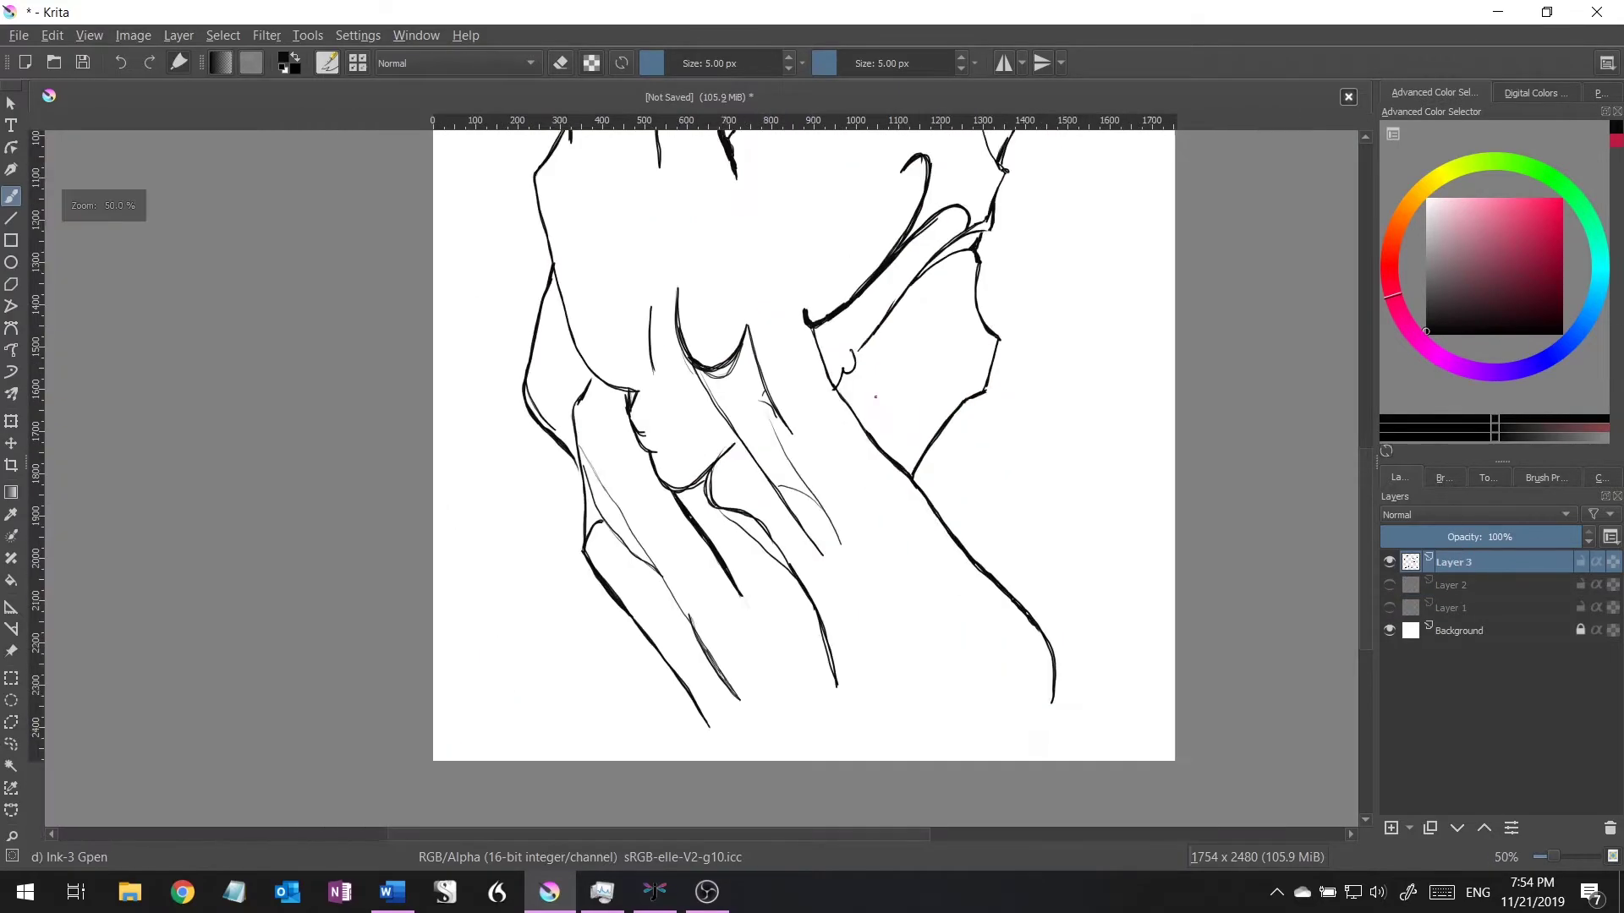
{"action": "scroll", "coordinate": [762, 222], "scroll_direction": "down", "scroll_amount": 2}
{"action": "scroll", "coordinate": [762, 222], "scroll_direction": "up", "scroll_amount": 3}
{"action": "scroll", "coordinate": [507, 474], "scroll_direction": "down", "scroll_amount": 5}
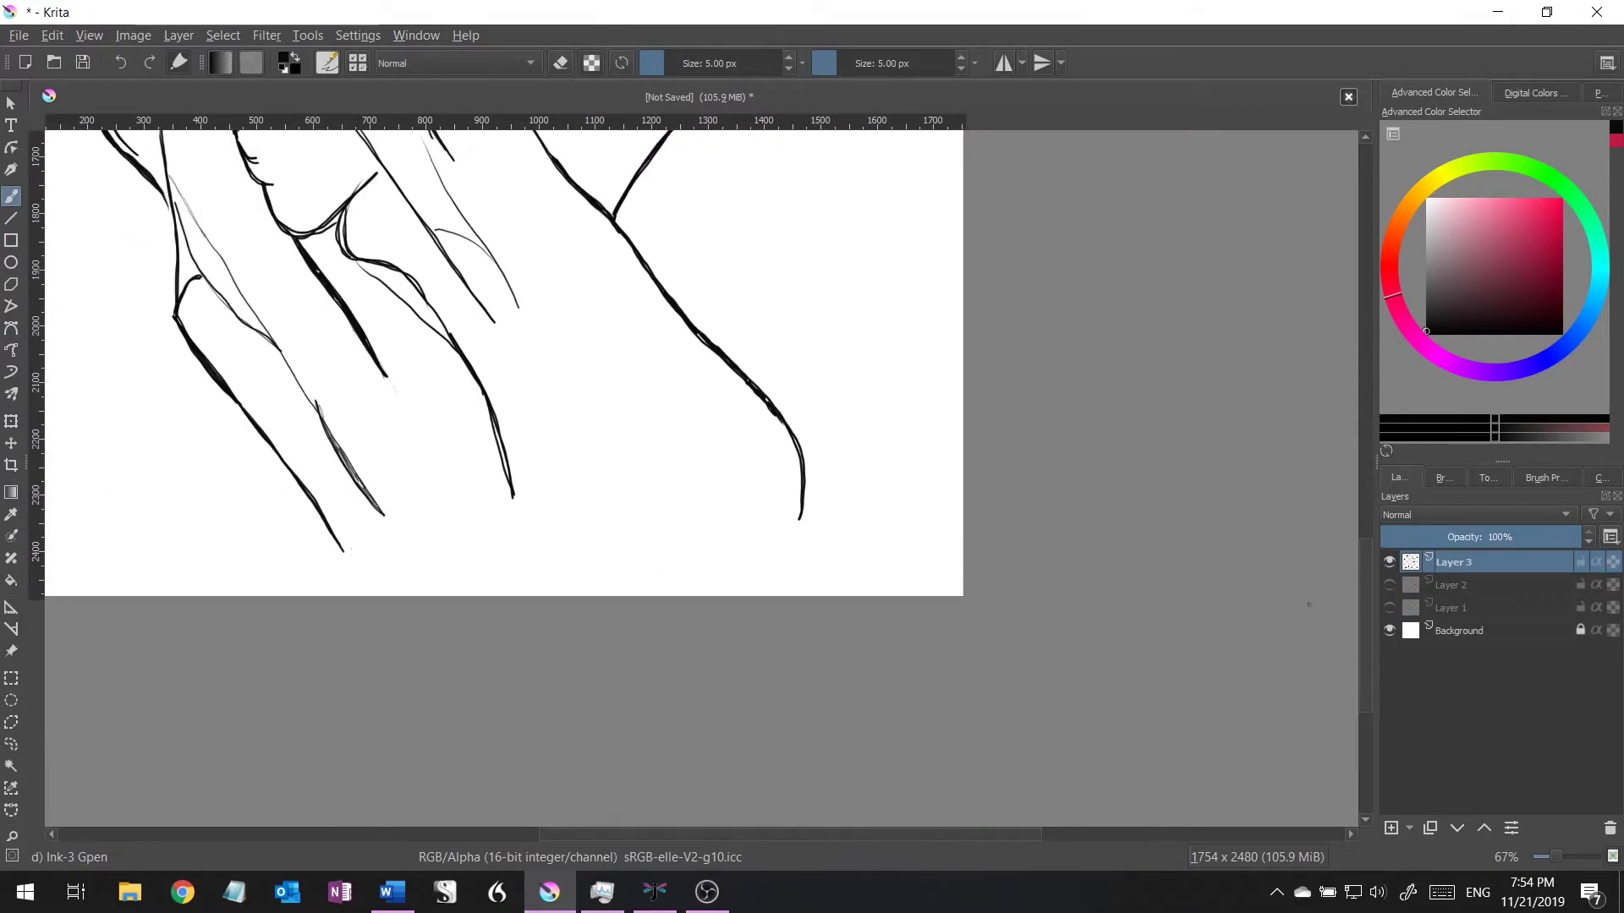
{"action": "left_click_drag", "start_coordinate": [390, 543], "coordinate": [795, 517]}
{"action": "scroll", "coordinate": [508, 474], "scroll_direction": "up", "scroll_amount": 7}
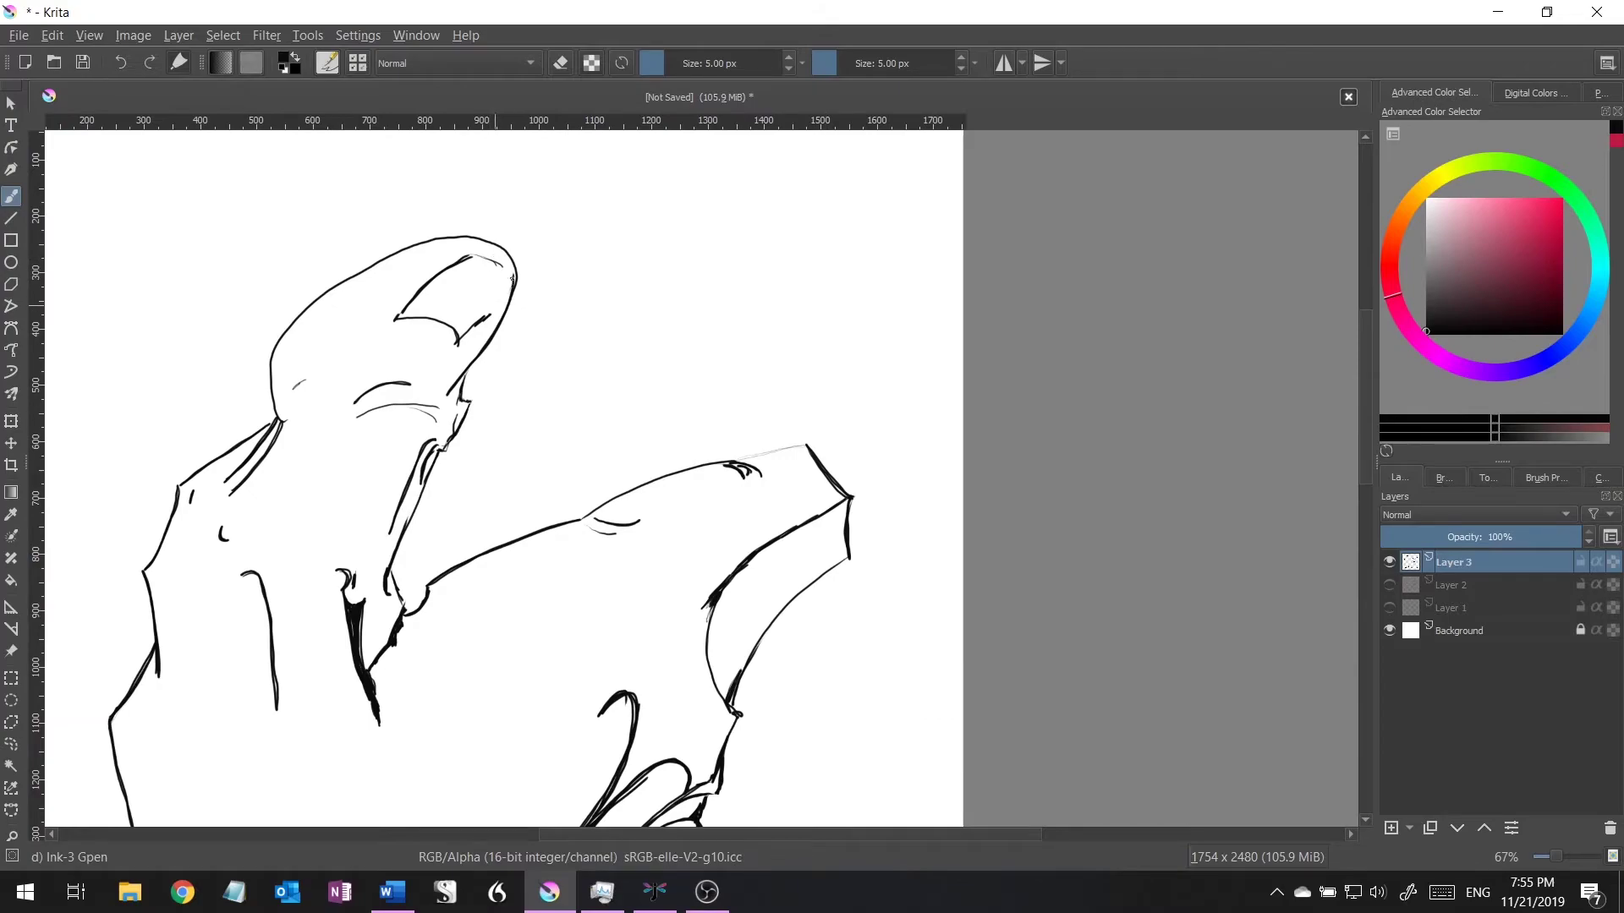
{"action": "key", "text": "minus"}
{"action": "key", "text": "minus"}
{"action": "scroll", "coordinate": [794, 592], "scroll_direction": "up", "scroll_amount": 3}
{"action": "left_click", "coordinate": [11, 443]}
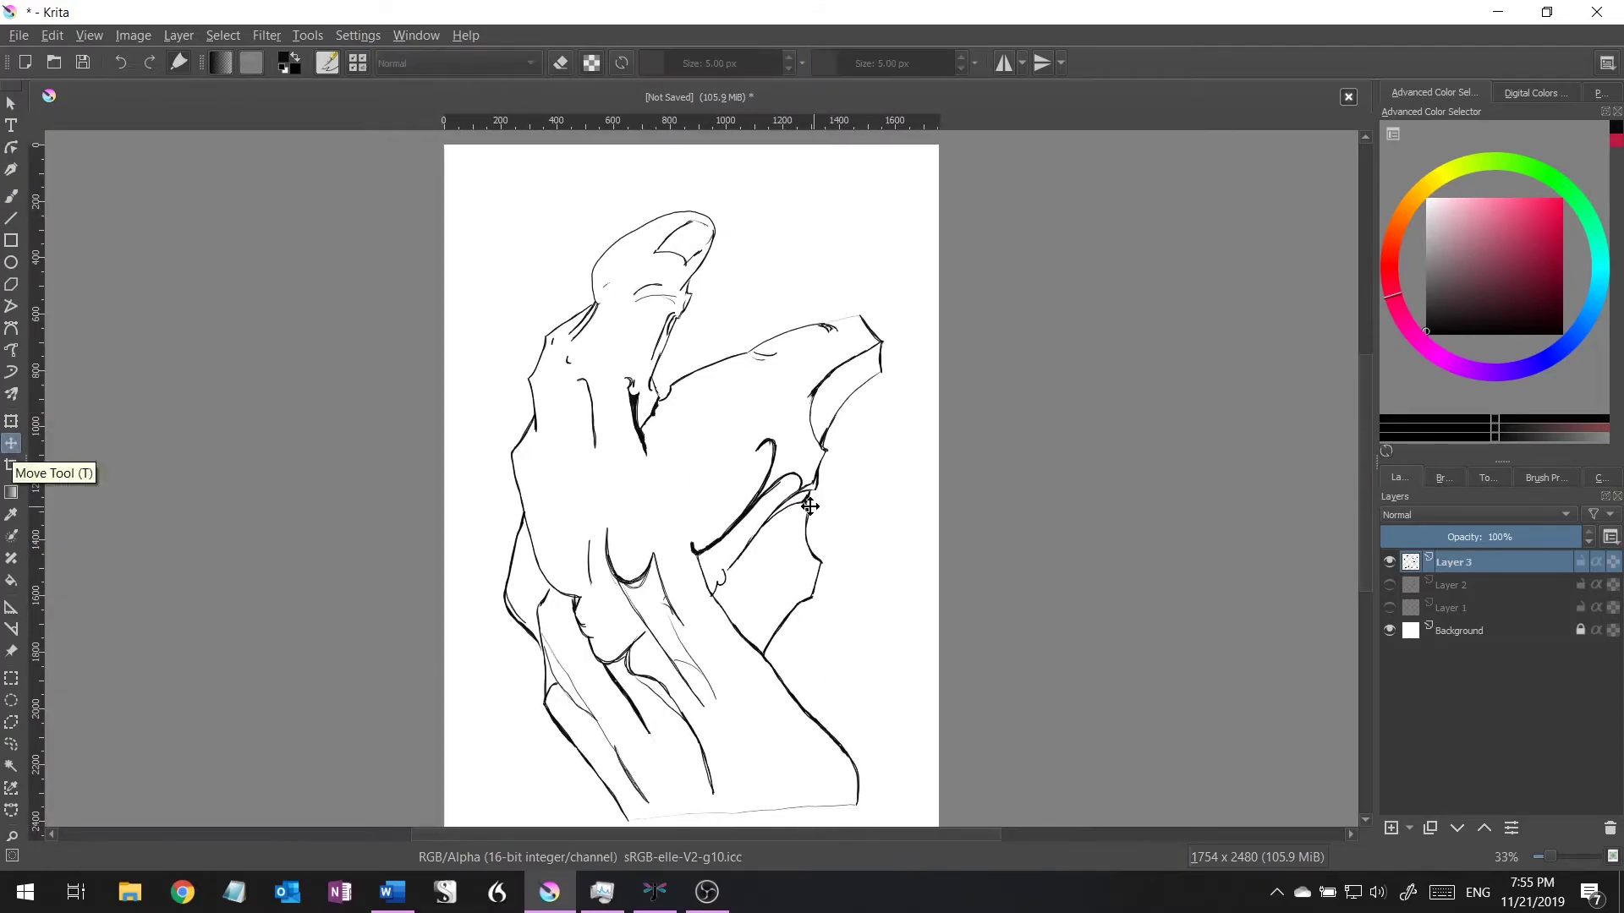
{"action": "key", "text": "b"}
- Insert Huevember.png from the Desktop as a reference image and select the Pixel Art Fill preset
{"action": "key", "text": "super+e"}
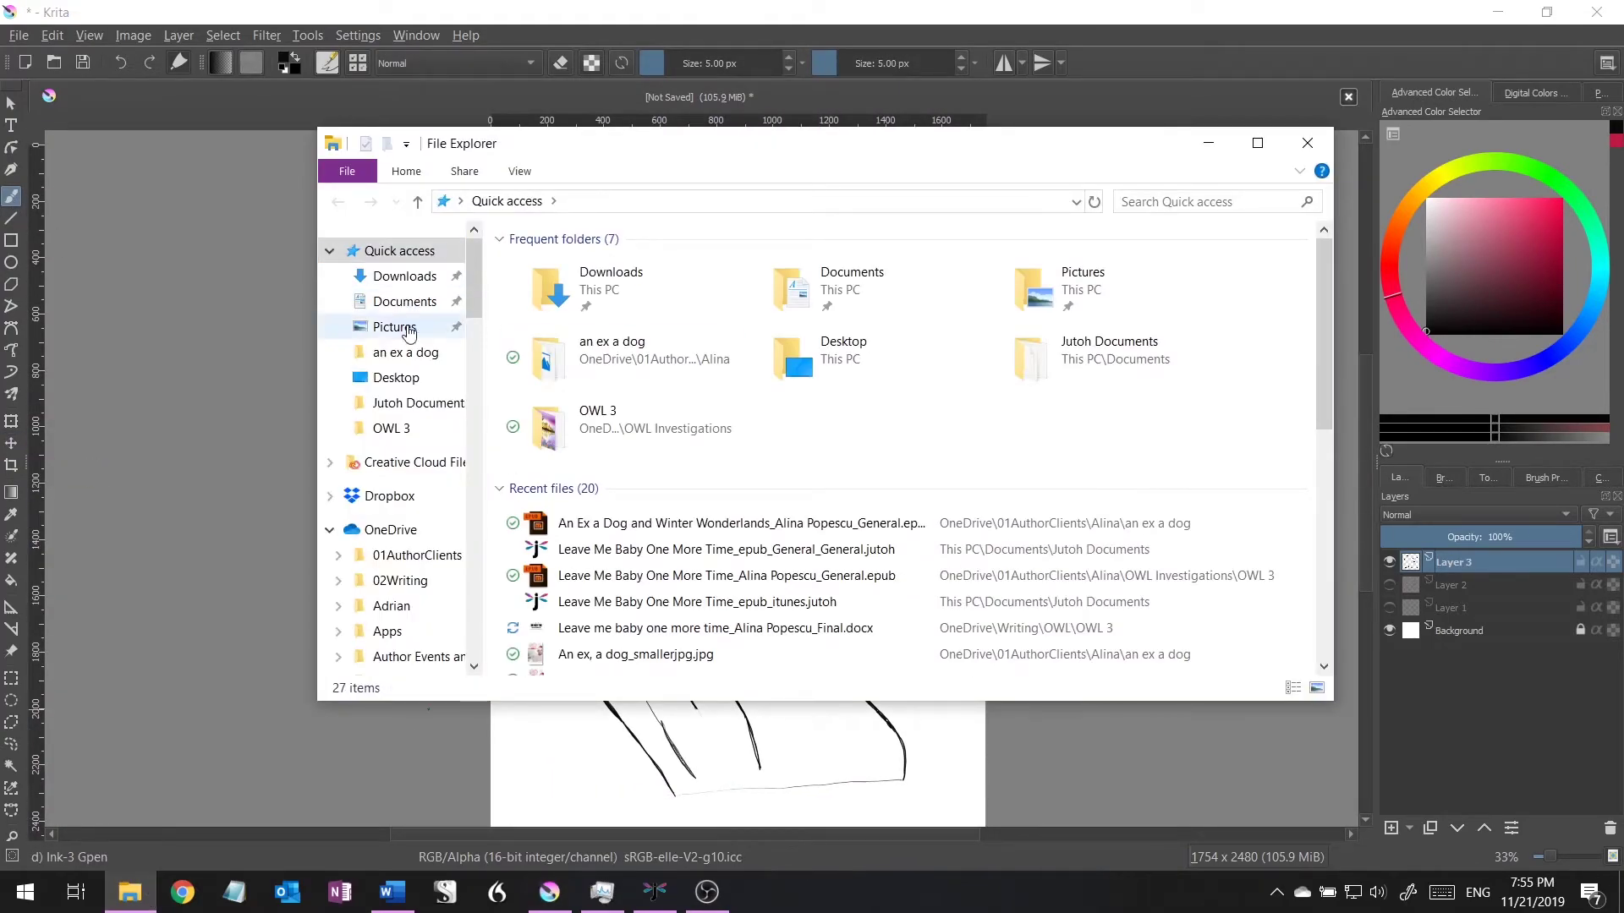
{"action": "left_click", "coordinate": [395, 377]}
{"action": "left_click_drag", "start_coordinate": [1252, 427], "coordinate": [193, 554]}
{"action": "left_click", "coordinate": [271, 715]}
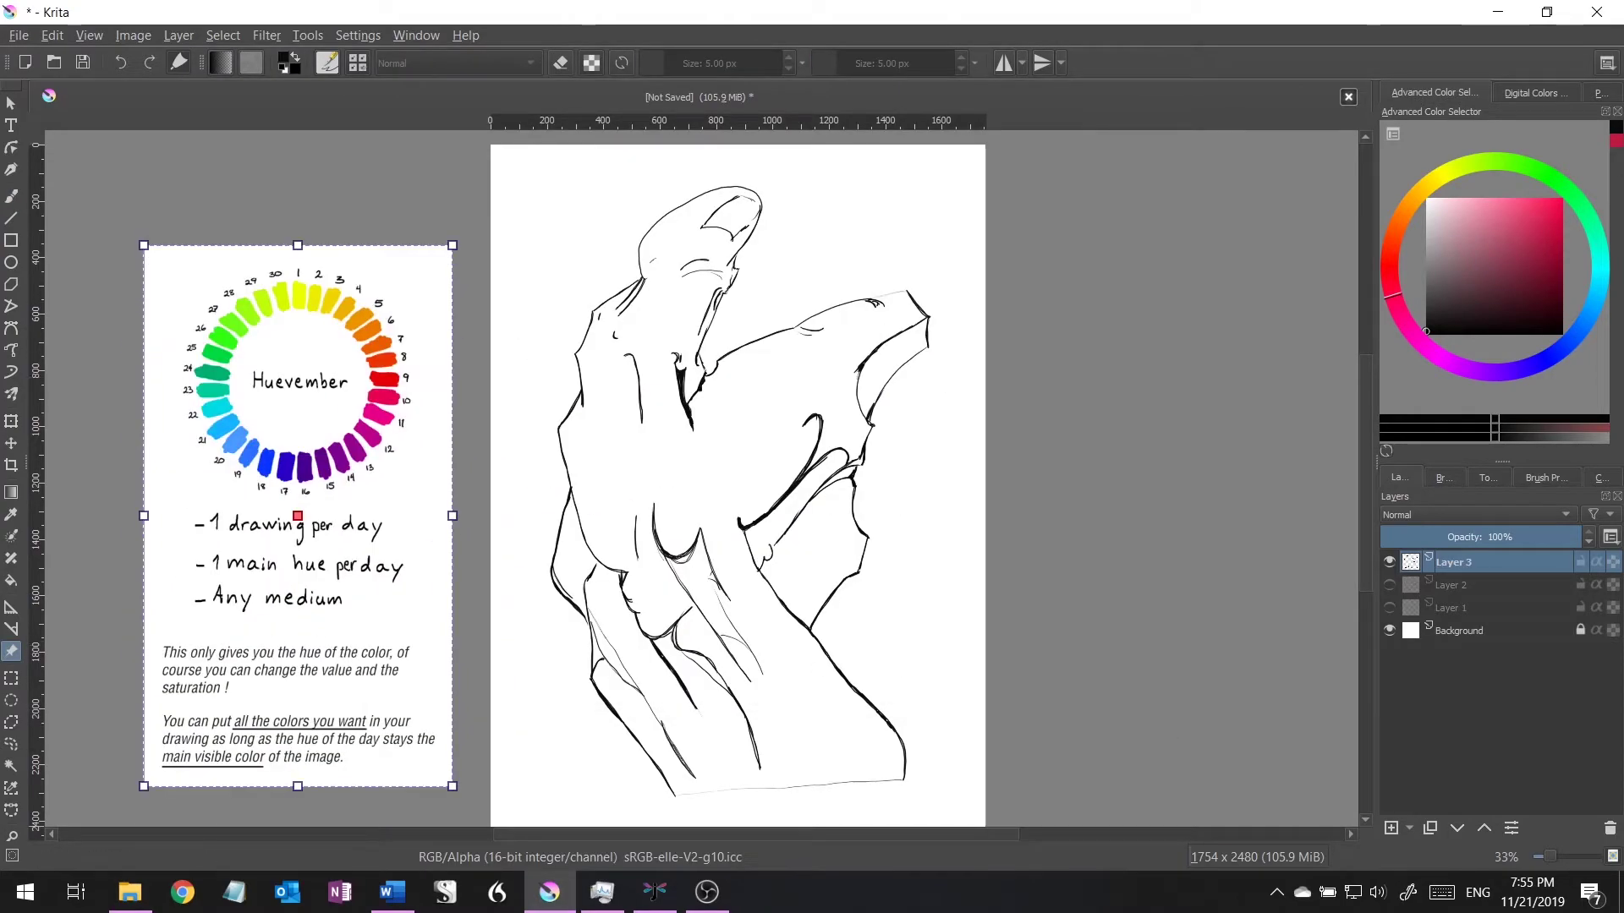
{"action": "left_click", "coordinate": [1546, 478]}
{"action": "left_click", "coordinate": [1489, 735]}
- Sample cyan-blue from the reference wheel and mark the fingers and left contours with blue strokes
{"action": "left_click", "coordinate": [11, 535]}
{"action": "left_click", "coordinate": [217, 457]}
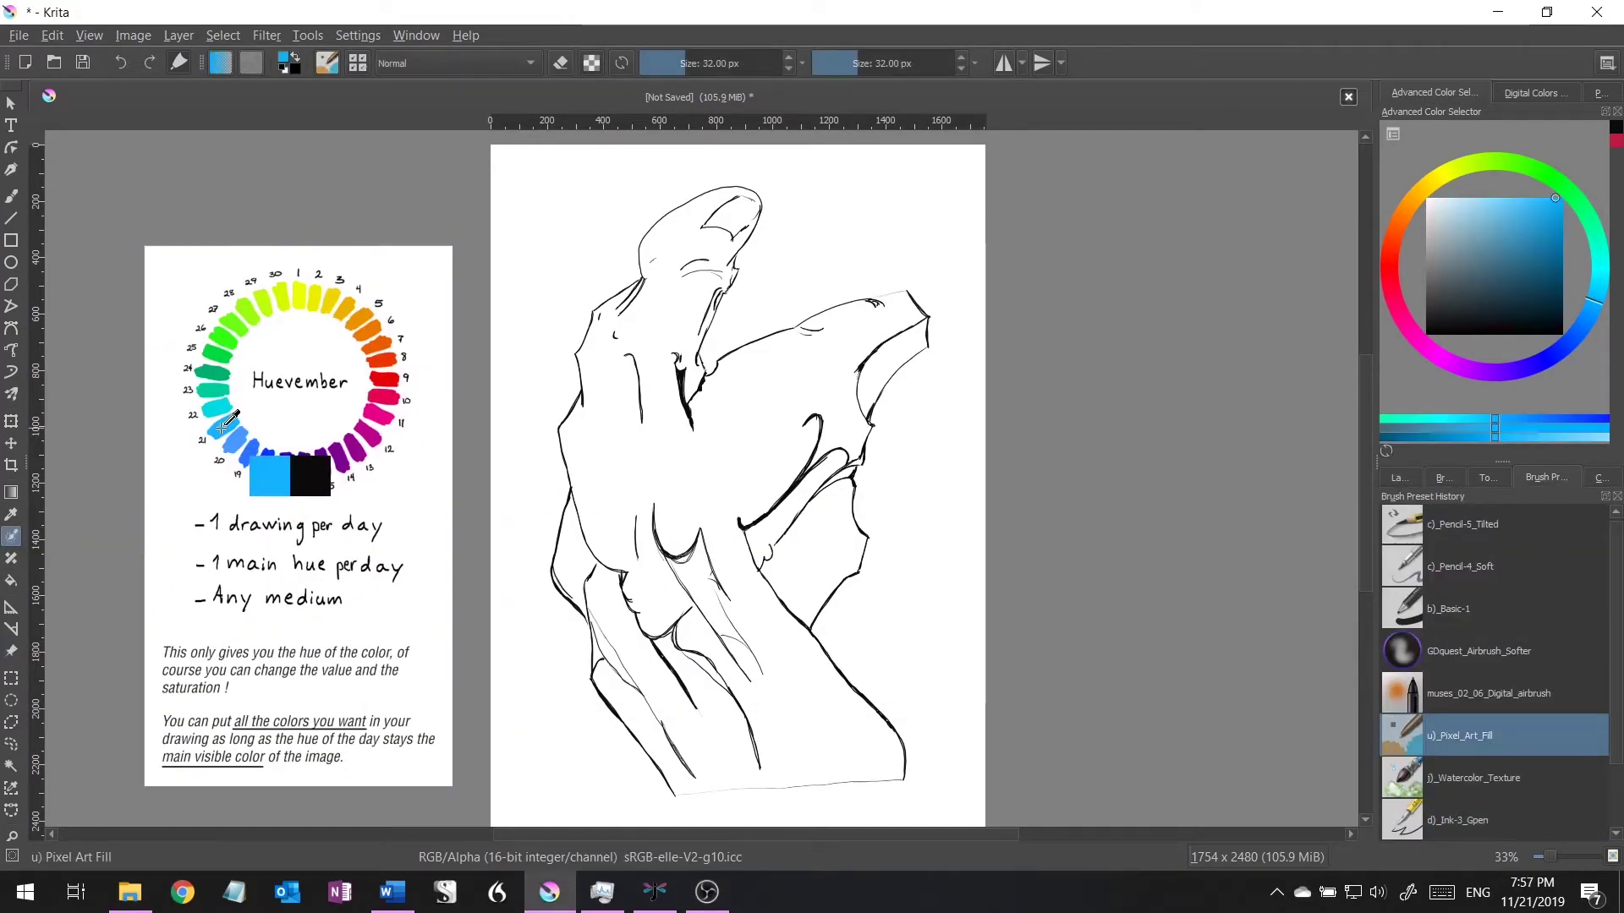
{"action": "left_click_drag", "start_coordinate": [707, 206], "coordinate": [661, 280]}
{"action": "mouse_move", "coordinate": [743, 236]}
{"action": "left_mouse_down"}
{"action": "mouse_move", "coordinate": [699, 334]}
{"action": "mouse_move", "coordinate": [644, 341]}
{"action": "left_mouse_up"}
{"action": "mouse_move", "coordinate": [608, 318]}
{"action": "left_mouse_down"}
{"action": "mouse_move", "coordinate": [589, 377]}
{"action": "mouse_move", "coordinate": [596, 347]}
{"action": "left_mouse_up"}
{"action": "left_click_drag", "start_coordinate": [627, 368], "coordinate": [611, 554]}
{"action": "mouse_move", "coordinate": [607, 575]}
{"action": "left_mouse_down"}
{"action": "mouse_move", "coordinate": [673, 771]}
{"action": "mouse_move", "coordinate": [815, 368]}
{"action": "left_mouse_up"}
- Add blue key strokes across the back of the hand, the wrist and the lower hand
{"action": "left_click_drag", "start_coordinate": [898, 314], "coordinate": [812, 372]}
{"action": "left_click_drag", "start_coordinate": [918, 338], "coordinate": [867, 402]}
{"action": "left_click_drag", "start_coordinate": [786, 355], "coordinate": [719, 452]}
{"action": "left_click_drag", "start_coordinate": [723, 360], "coordinate": [651, 470]}
{"action": "left_click_drag", "start_coordinate": [635, 567], "coordinate": [808, 736]}
{"action": "left_click_drag", "start_coordinate": [699, 656], "coordinate": [712, 673]}
{"action": "left_click_drag", "start_coordinate": [717, 732], "coordinate": [726, 755]}
{"action": "left_click_drag", "start_coordinate": [788, 753], "coordinate": [841, 745]}
- Compute the colorize fill, mark the background white, update again, and hide the key strokes
{"action": "left_click", "coordinate": [1399, 478]}
{"action": "left_click", "coordinate": [1613, 584]}
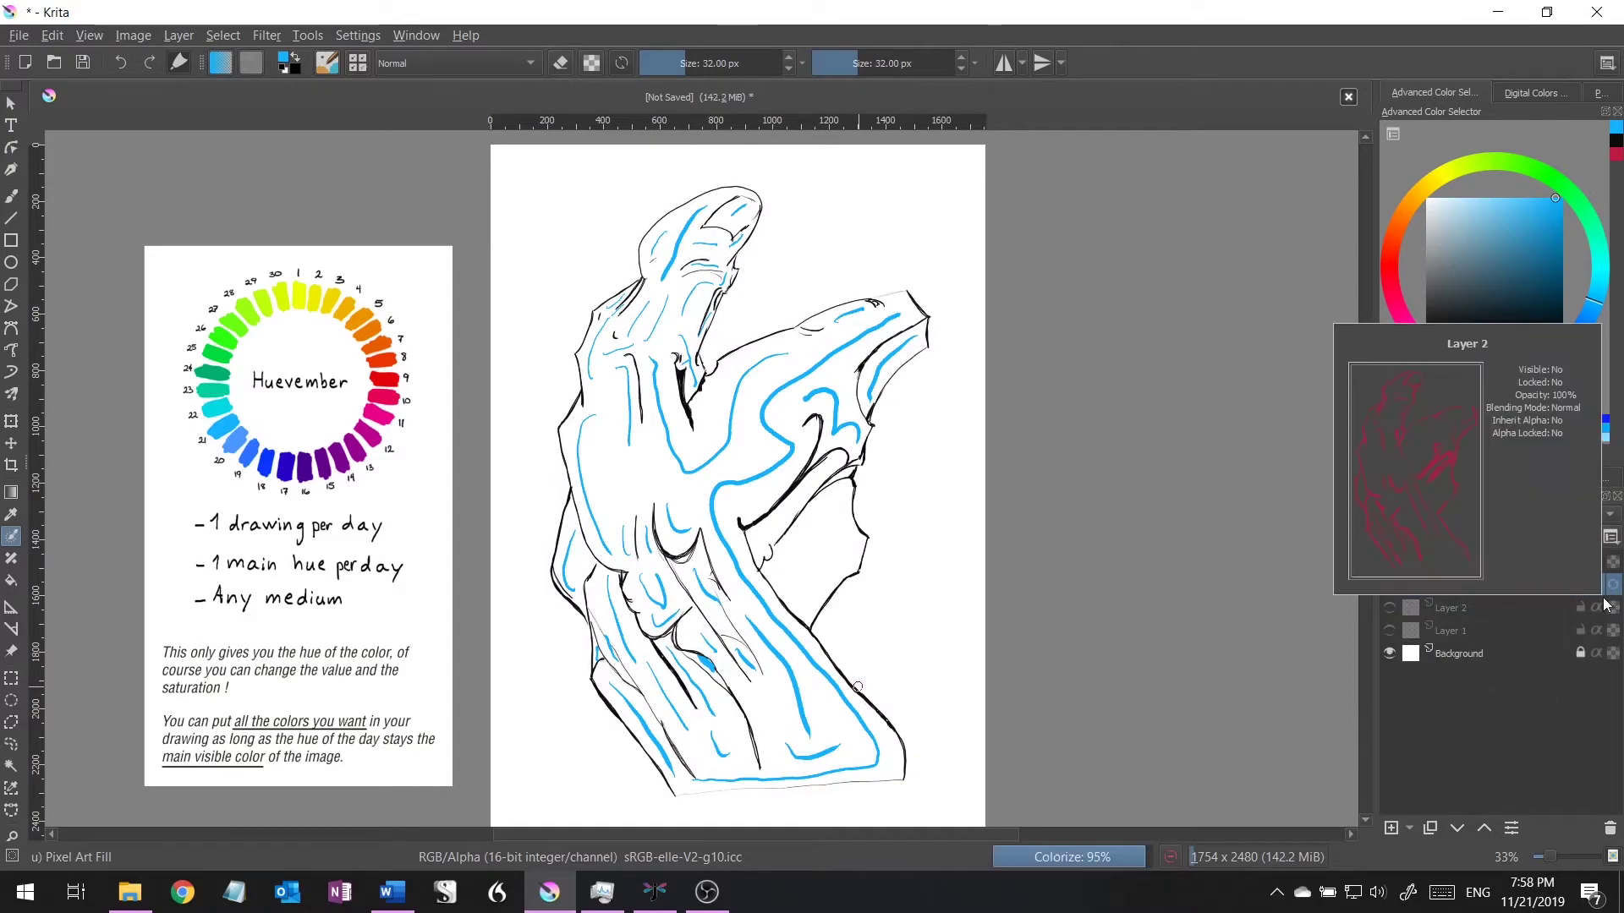
{"action": "left_click_drag", "start_coordinate": [835, 528], "coordinate": [799, 574]}
{"action": "mouse_move", "coordinate": [838, 461]}
{"action": "left_mouse_down"}
{"action": "mouse_move", "coordinate": [766, 541]}
{"action": "mouse_move", "coordinate": [807, 599]}
{"action": "left_mouse_up"}
{"action": "key", "text": "x"}
{"action": "mouse_move", "coordinate": [546, 719]}
{"action": "left_mouse_down"}
{"action": "mouse_move", "coordinate": [852, 773]}
{"action": "mouse_move", "coordinate": [706, 165]}
{"action": "mouse_move", "coordinate": [536, 617]}
{"action": "mouse_move", "coordinate": [528, 743]}
{"action": "left_mouse_up"}
{"action": "left_click", "coordinate": [1614, 587]}
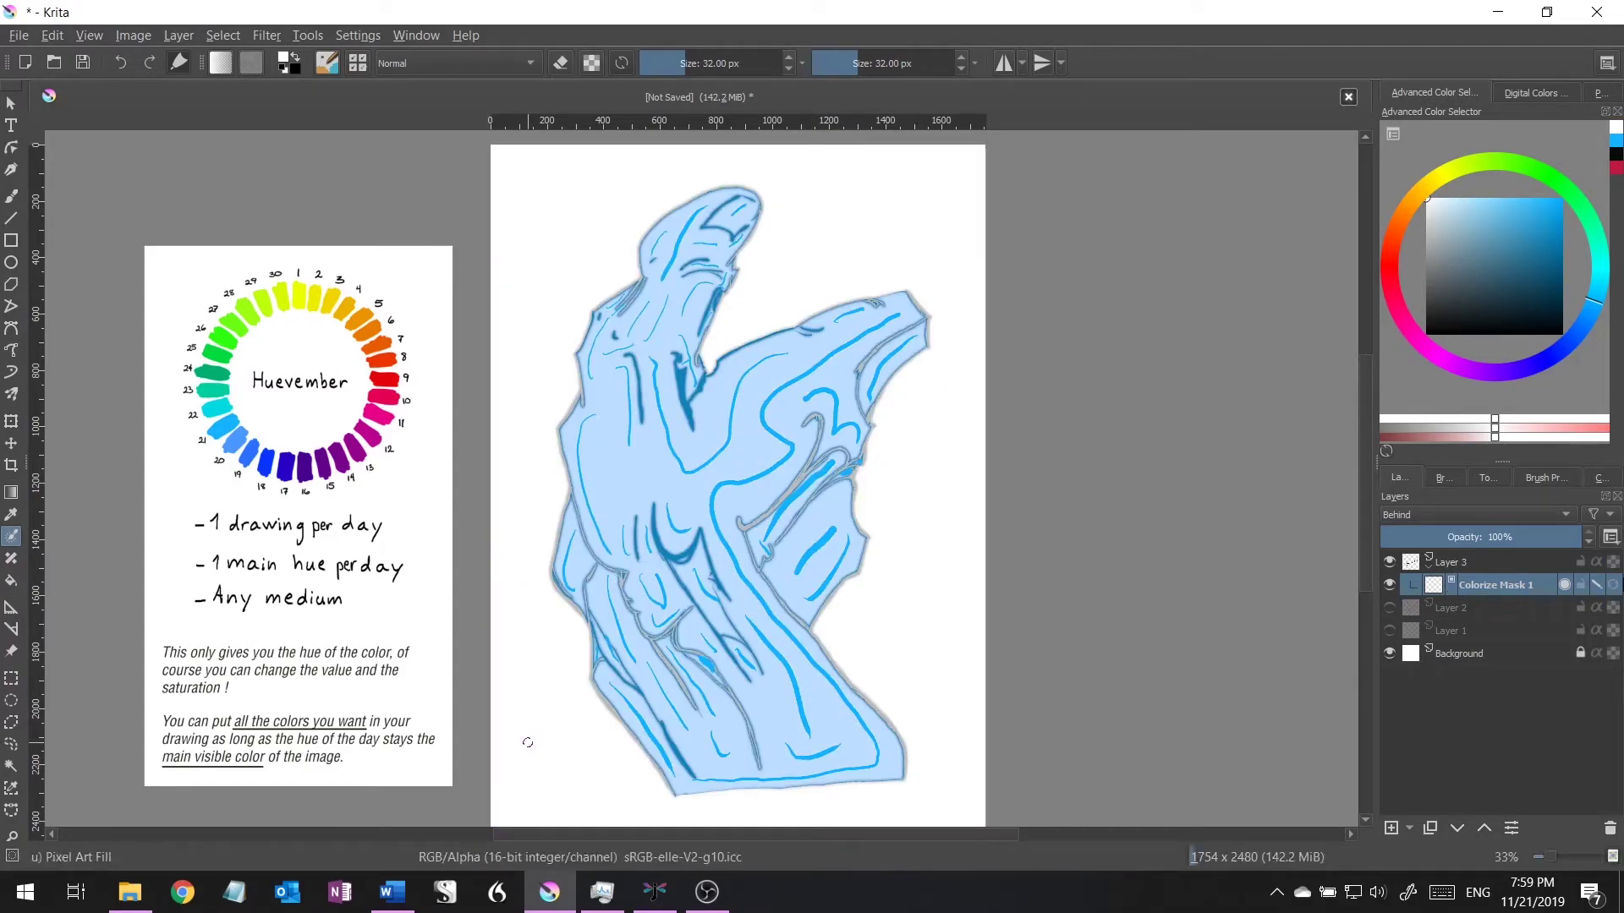
{"action": "left_click", "coordinate": [1612, 584]}
- Add a new layer above the fill and set up a smaller Digital Airbrush in darker blue
{"action": "right_click", "coordinate": [1607, 583]}
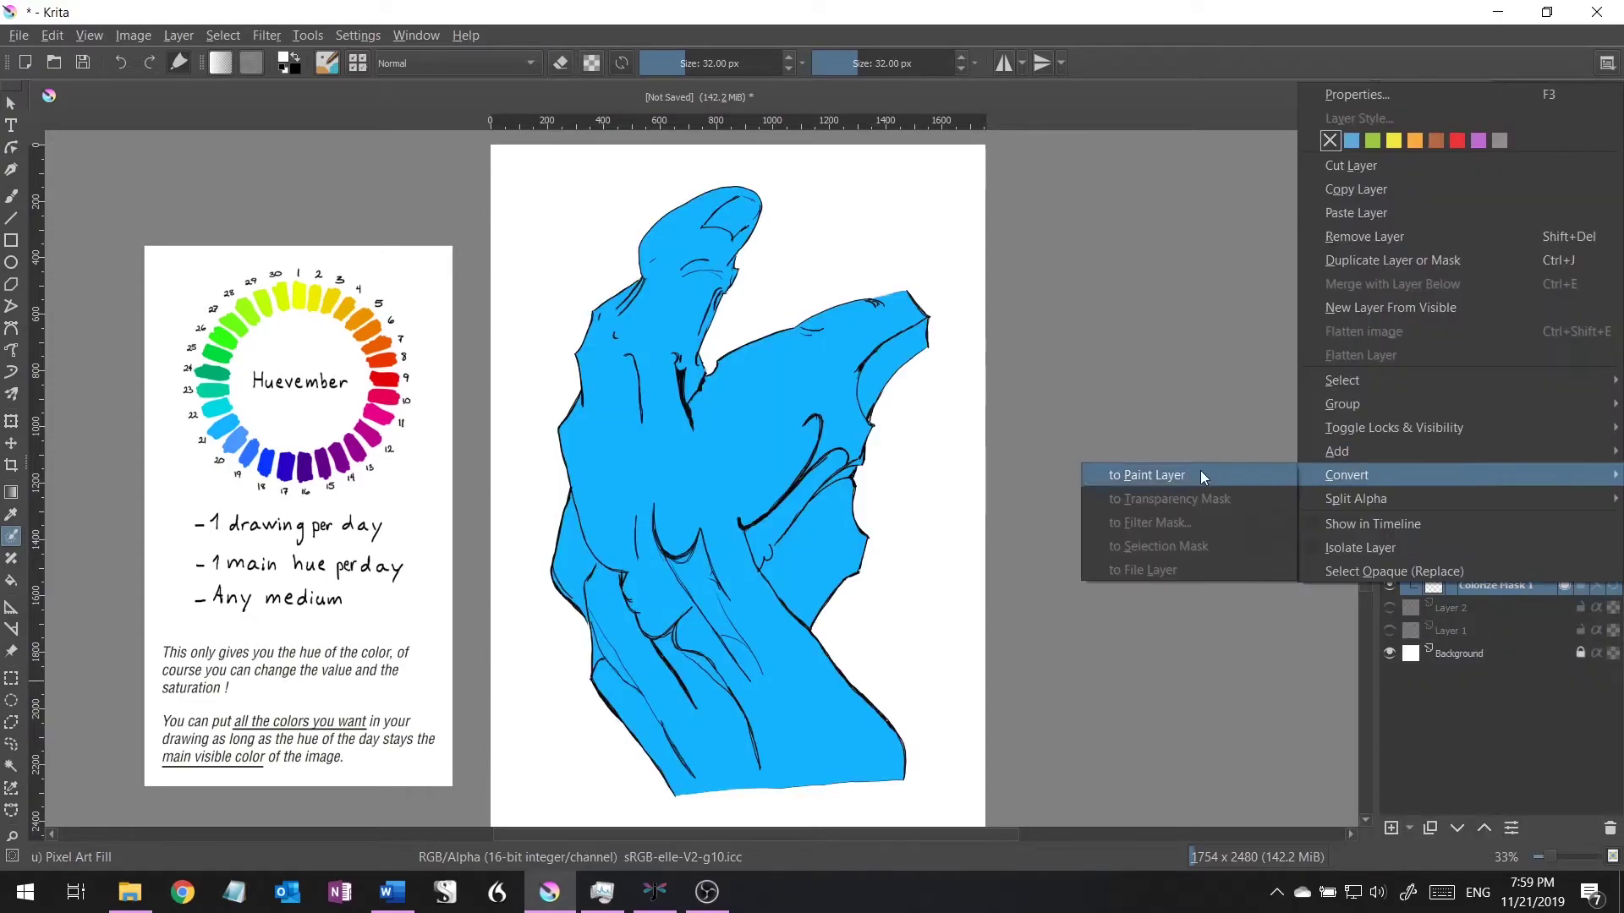
{"action": "left_click", "coordinate": [1200, 470]}
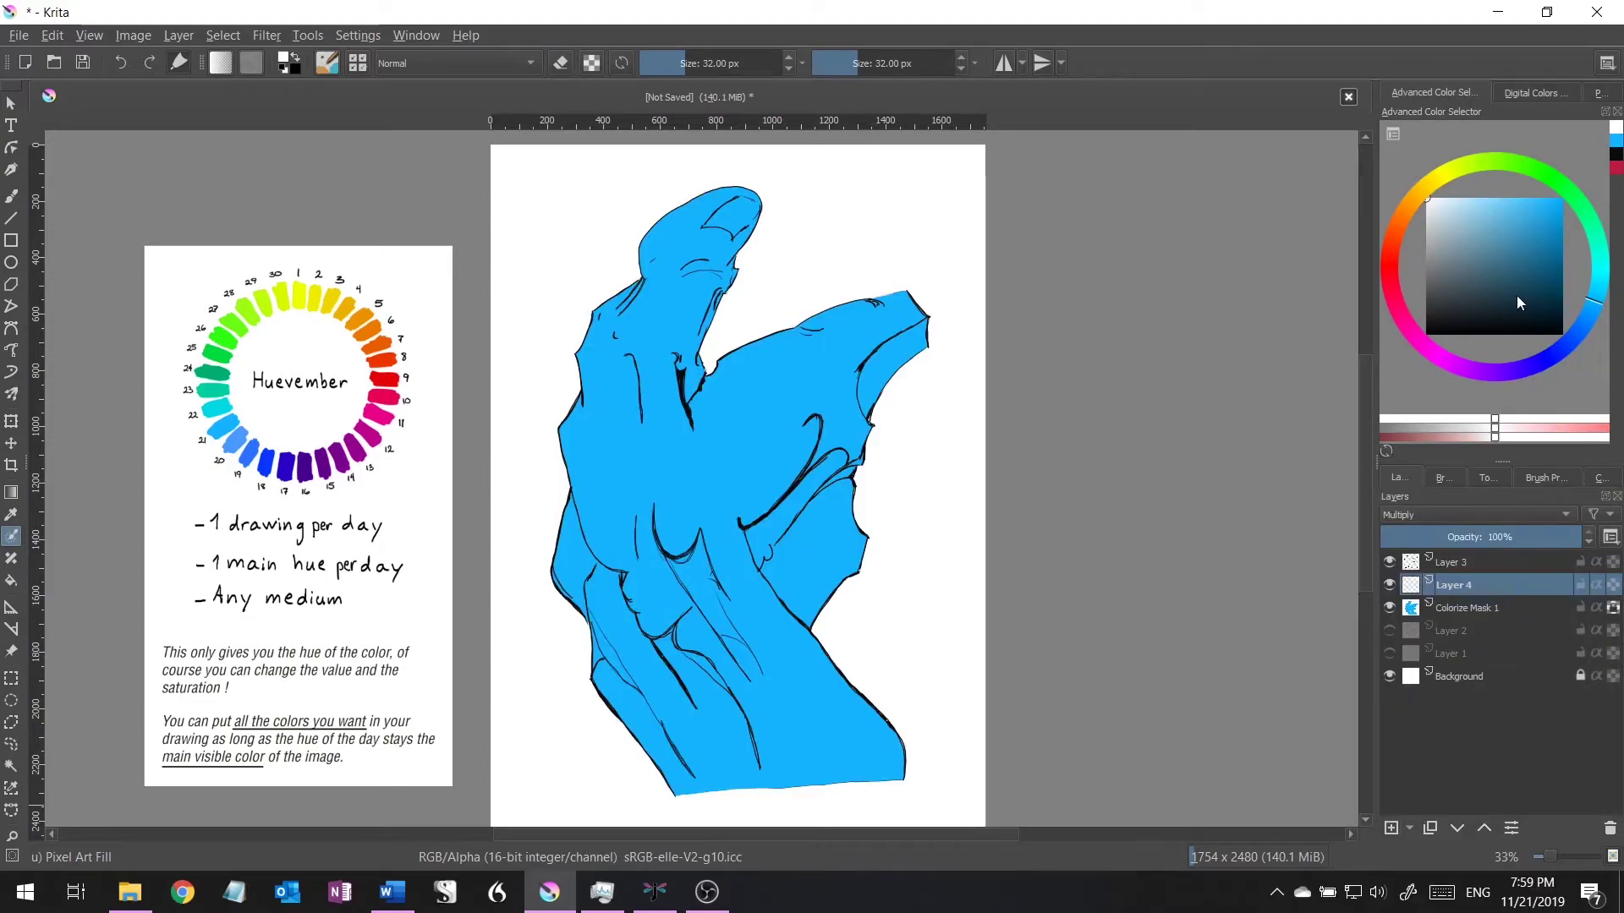
{"action": "left_click_drag", "start_coordinate": [1516, 296], "coordinate": [1554, 198]}
{"action": "left_click", "coordinate": [1545, 478]}
{"action": "key", "text": "slash"}
{"action": "left_click", "coordinate": [1397, 478]}
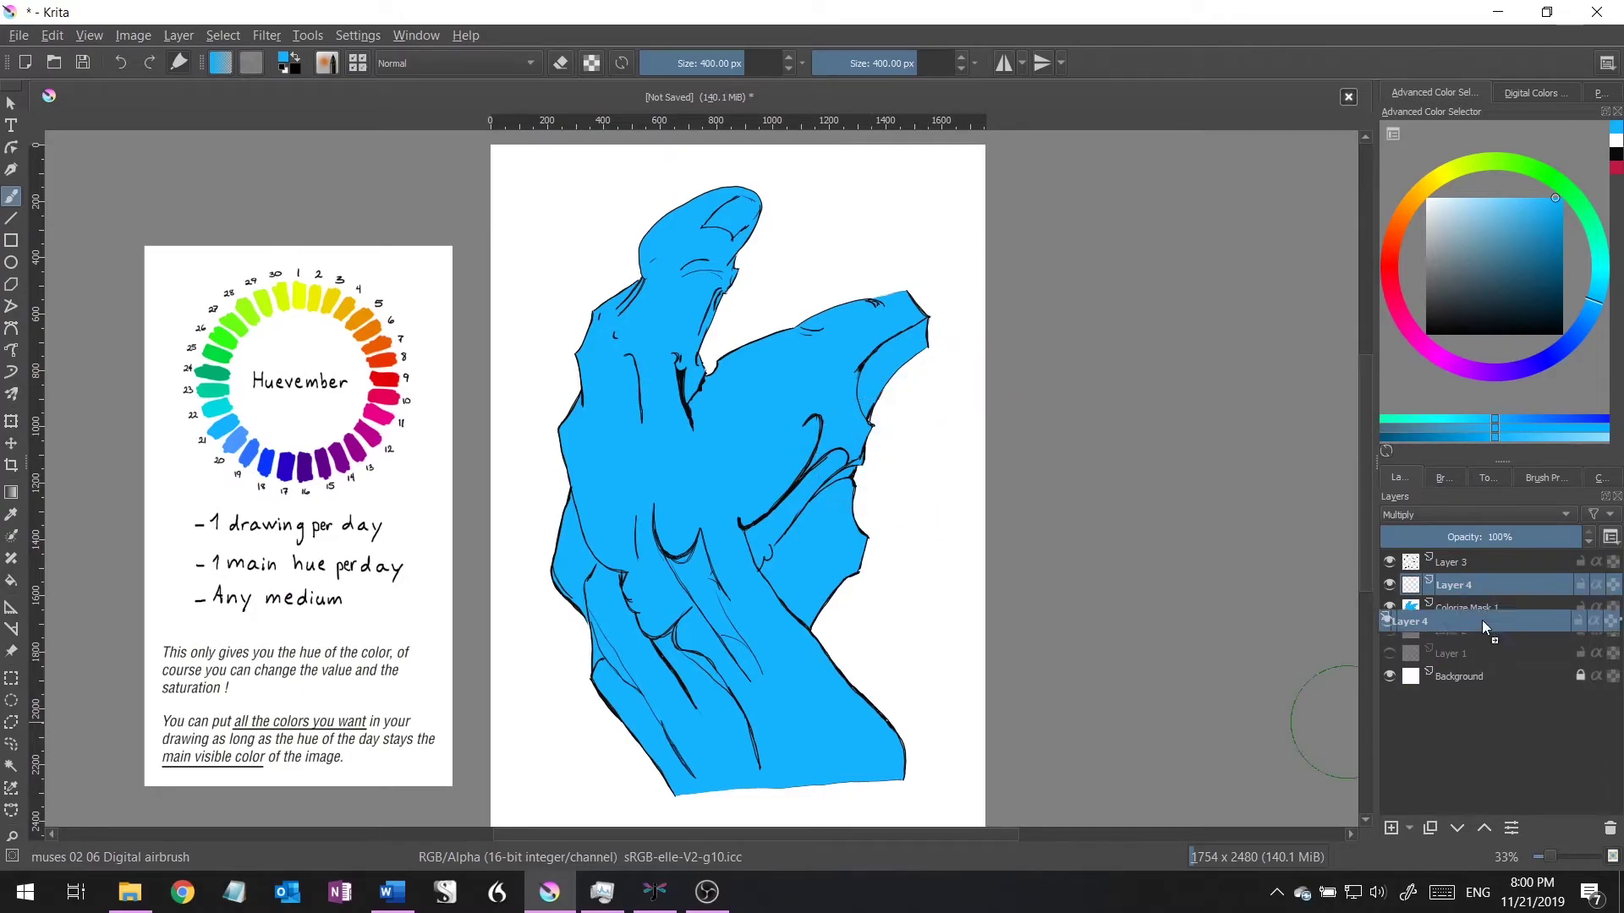
{"action": "left_click_drag", "start_coordinate": [1497, 439], "coordinate": [1370, 433]}
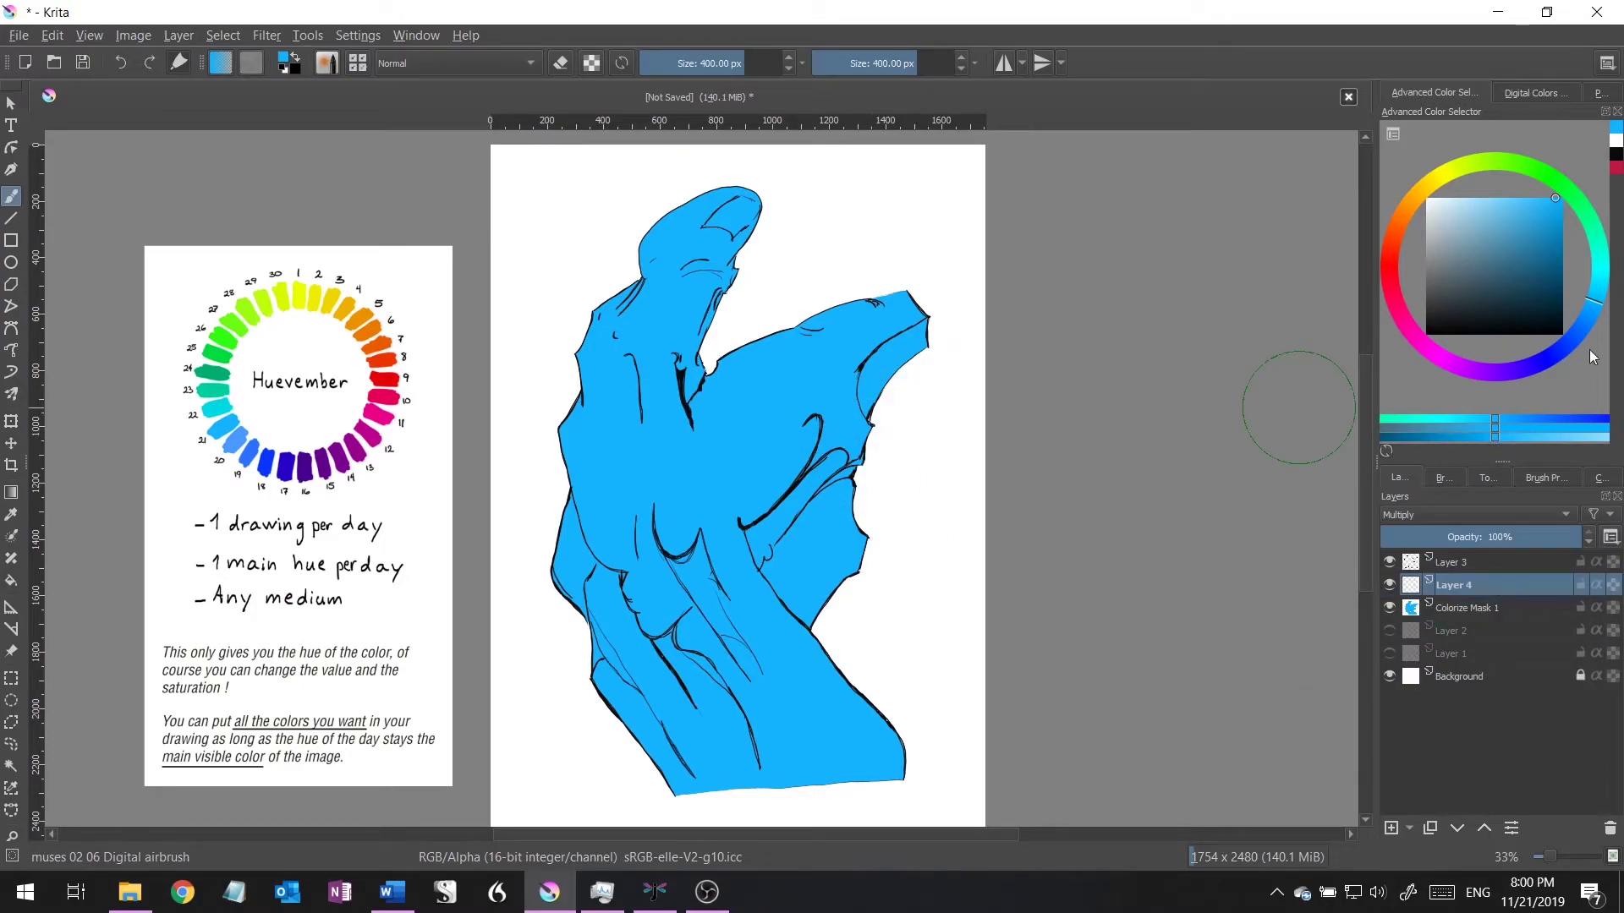
{"action": "mouse_move", "coordinate": [884, 366]}
{"action": "left_mouse_down"}
{"action": "mouse_move", "coordinate": [846, 366]}
{"action": "mouse_move", "coordinate": [863, 366]}
{"action": "left_mouse_up"}
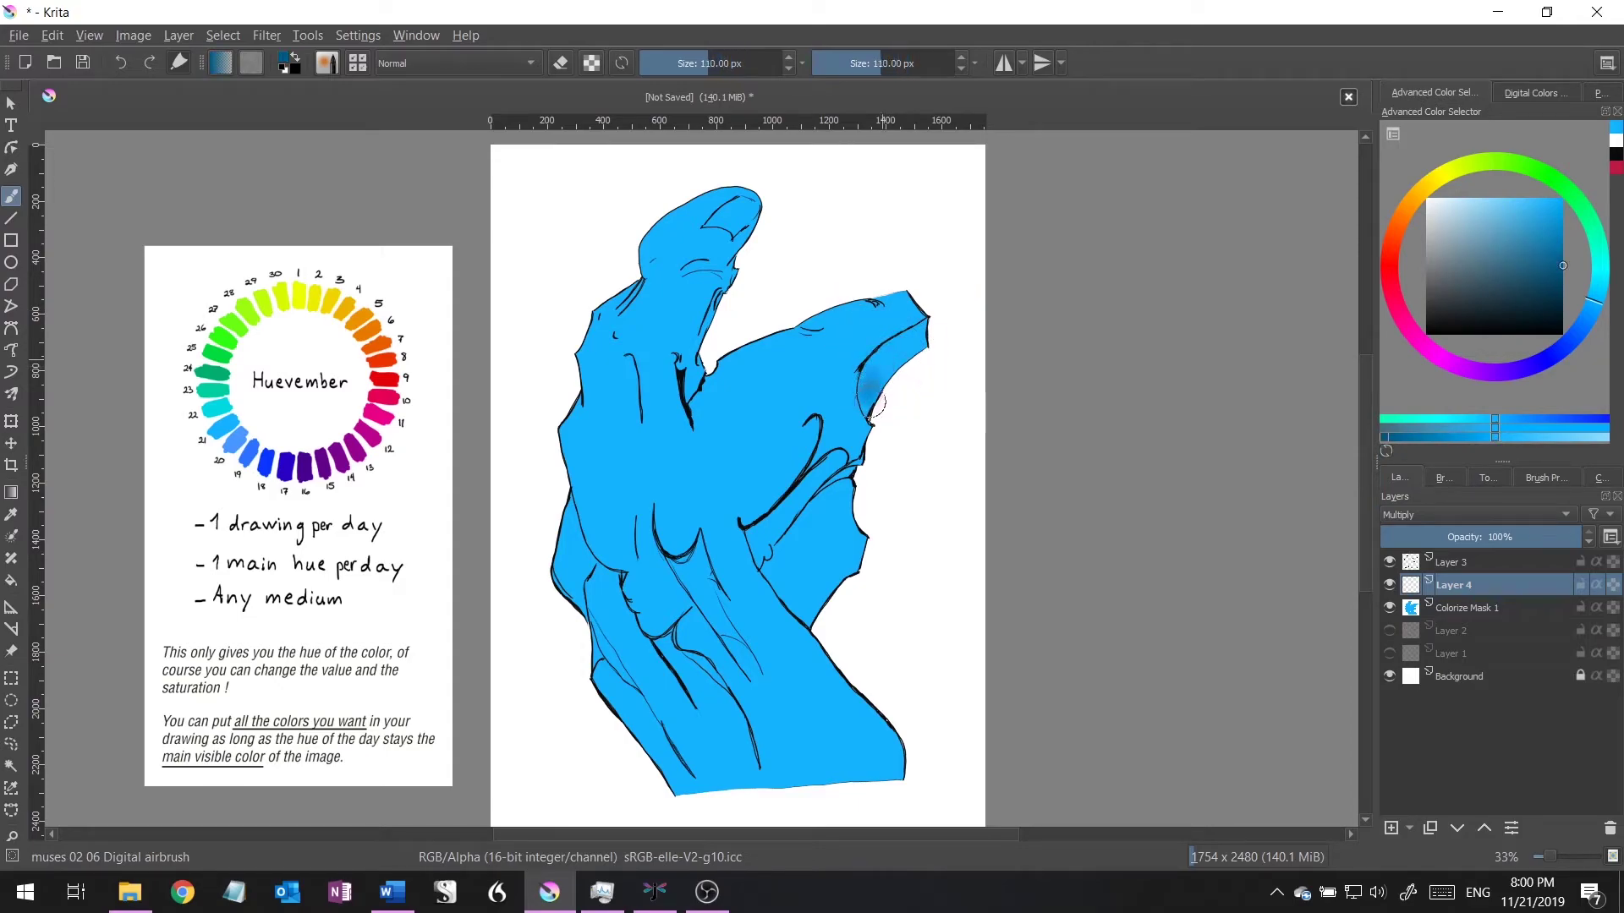
- Shade the hand's right edge, upper-right fingertip and lower-right shadow area darker
{"action": "mouse_move", "coordinate": [922, 321]}
{"action": "left_mouse_down"}
{"action": "mouse_move", "coordinate": [867, 406]}
{"action": "mouse_move", "coordinate": [894, 399]}
{"action": "left_mouse_up"}
{"action": "key", "text": "e"}
{"action": "key", "text": "e"}
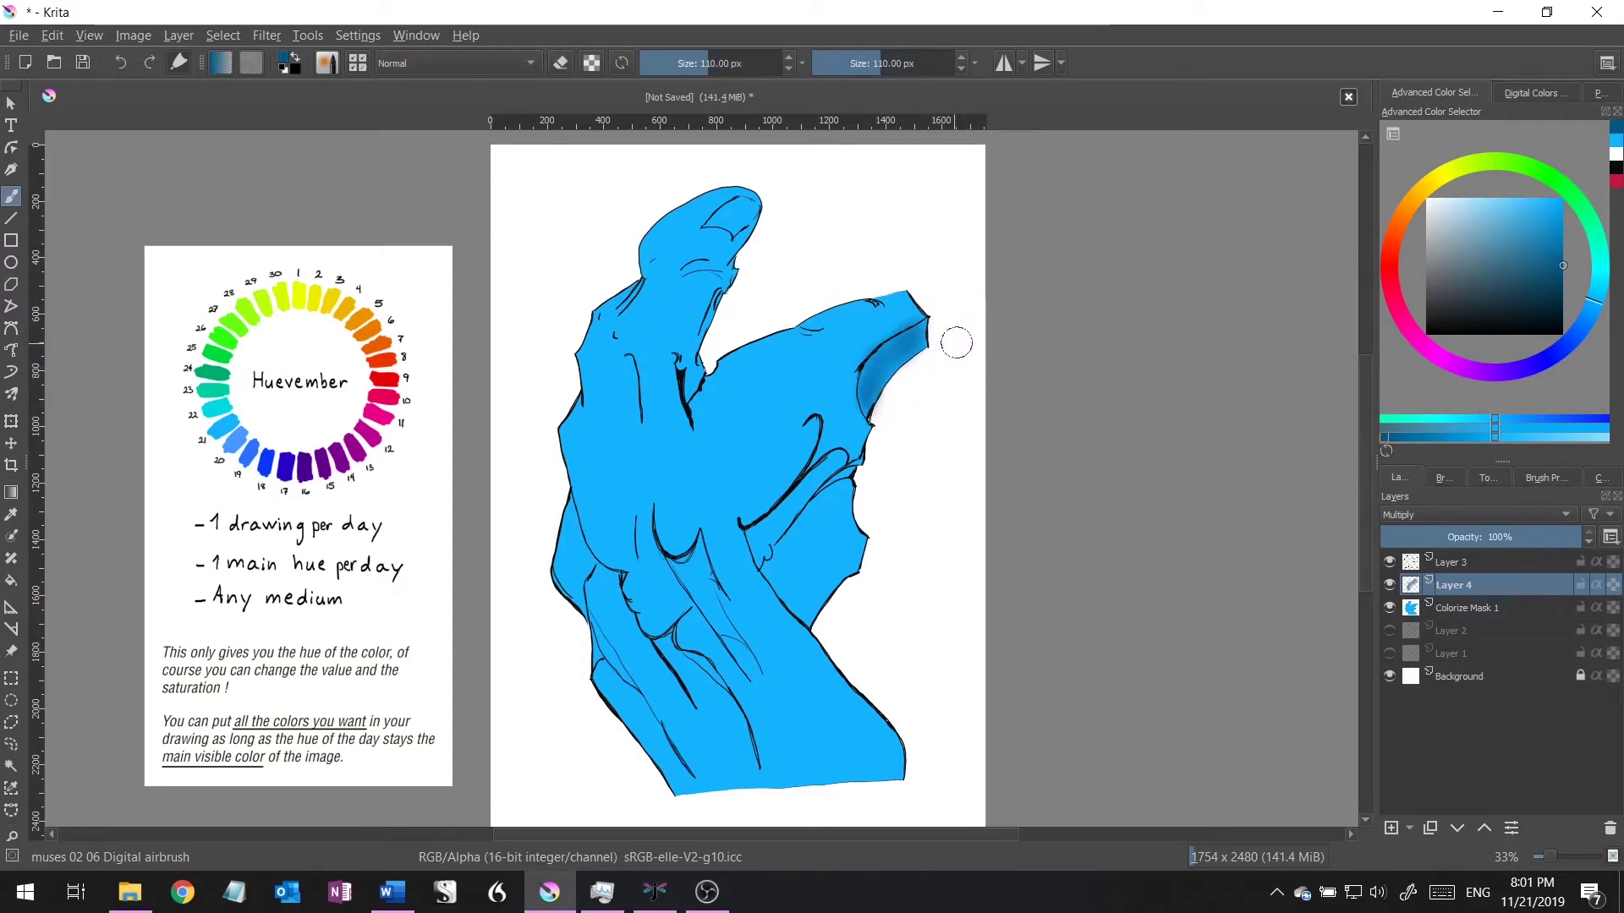
{"action": "left_click_drag", "start_coordinate": [956, 340], "coordinate": [922, 340]}
{"action": "mouse_move", "coordinate": [921, 335]}
{"action": "left_mouse_down"}
{"action": "mouse_move", "coordinate": [863, 398]}
{"action": "mouse_move", "coordinate": [901, 338]}
{"action": "mouse_move", "coordinate": [871, 432]}
{"action": "left_mouse_up"}
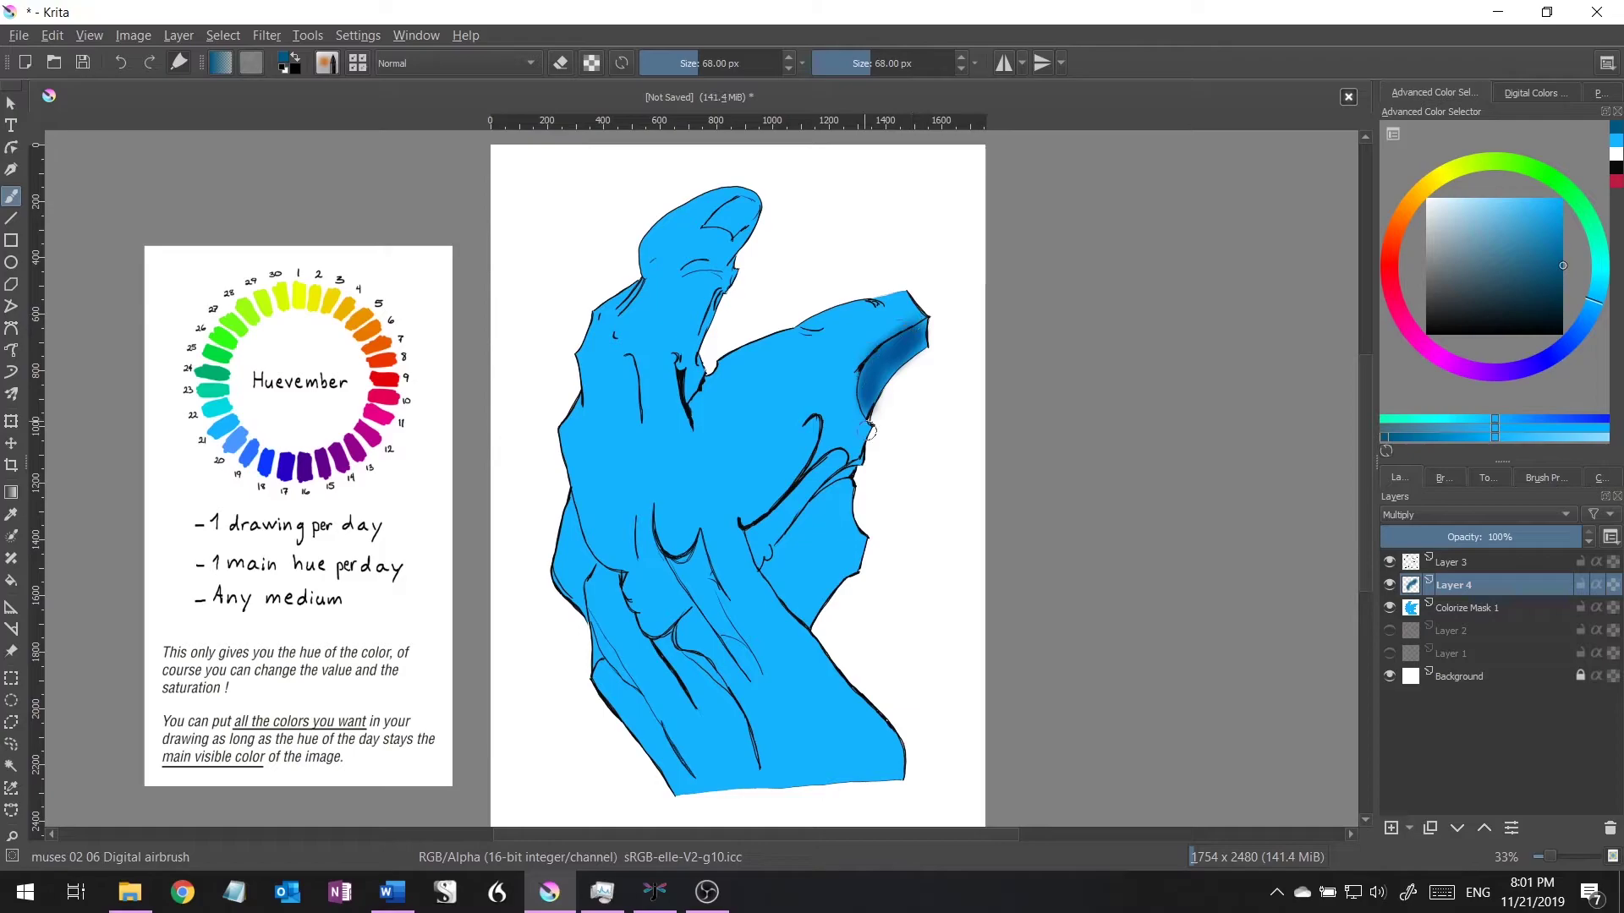
{"action": "left_click_drag", "start_coordinate": [798, 324], "coordinate": [846, 370]}
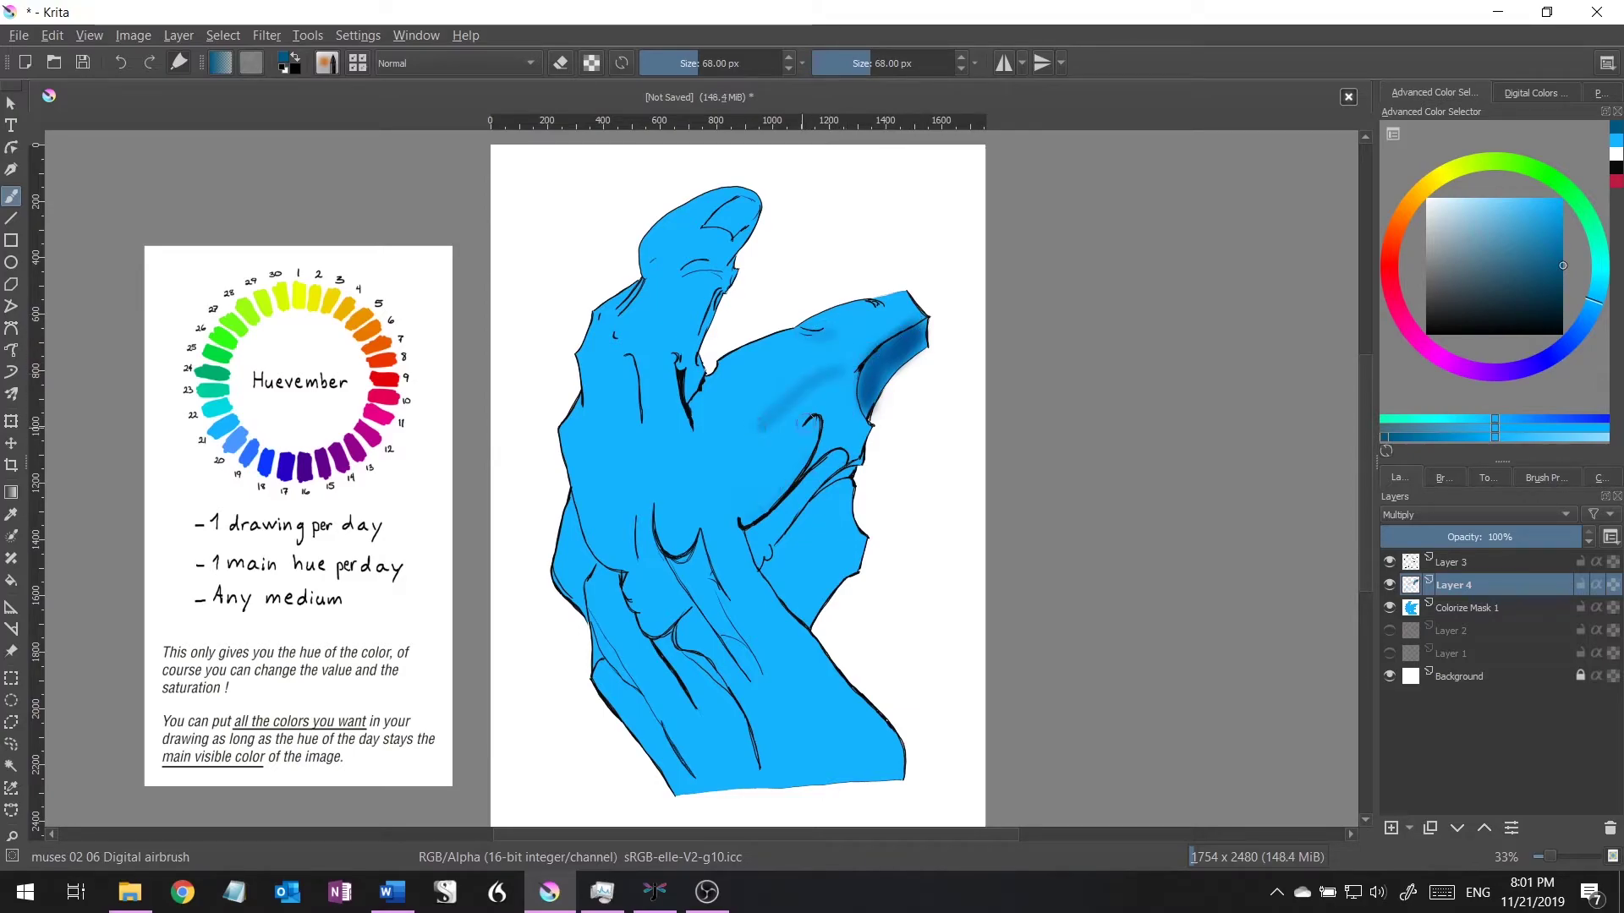
{"action": "mouse_move", "coordinate": [761, 507]}
{"action": "left_mouse_down"}
{"action": "mouse_move", "coordinate": [846, 448]}
{"action": "mouse_move", "coordinate": [778, 575]}
{"action": "mouse_move", "coordinate": [859, 482]}
{"action": "mouse_move", "coordinate": [782, 609]}
{"action": "mouse_move", "coordinate": [803, 613]}
{"action": "mouse_move", "coordinate": [837, 494]}
{"action": "left_mouse_up"}
{"action": "mouse_move", "coordinate": [846, 566]}
{"action": "left_mouse_down"}
{"action": "mouse_move", "coordinate": [795, 573]}
{"action": "mouse_move", "coordinate": [855, 549]}
{"action": "left_mouse_up"}
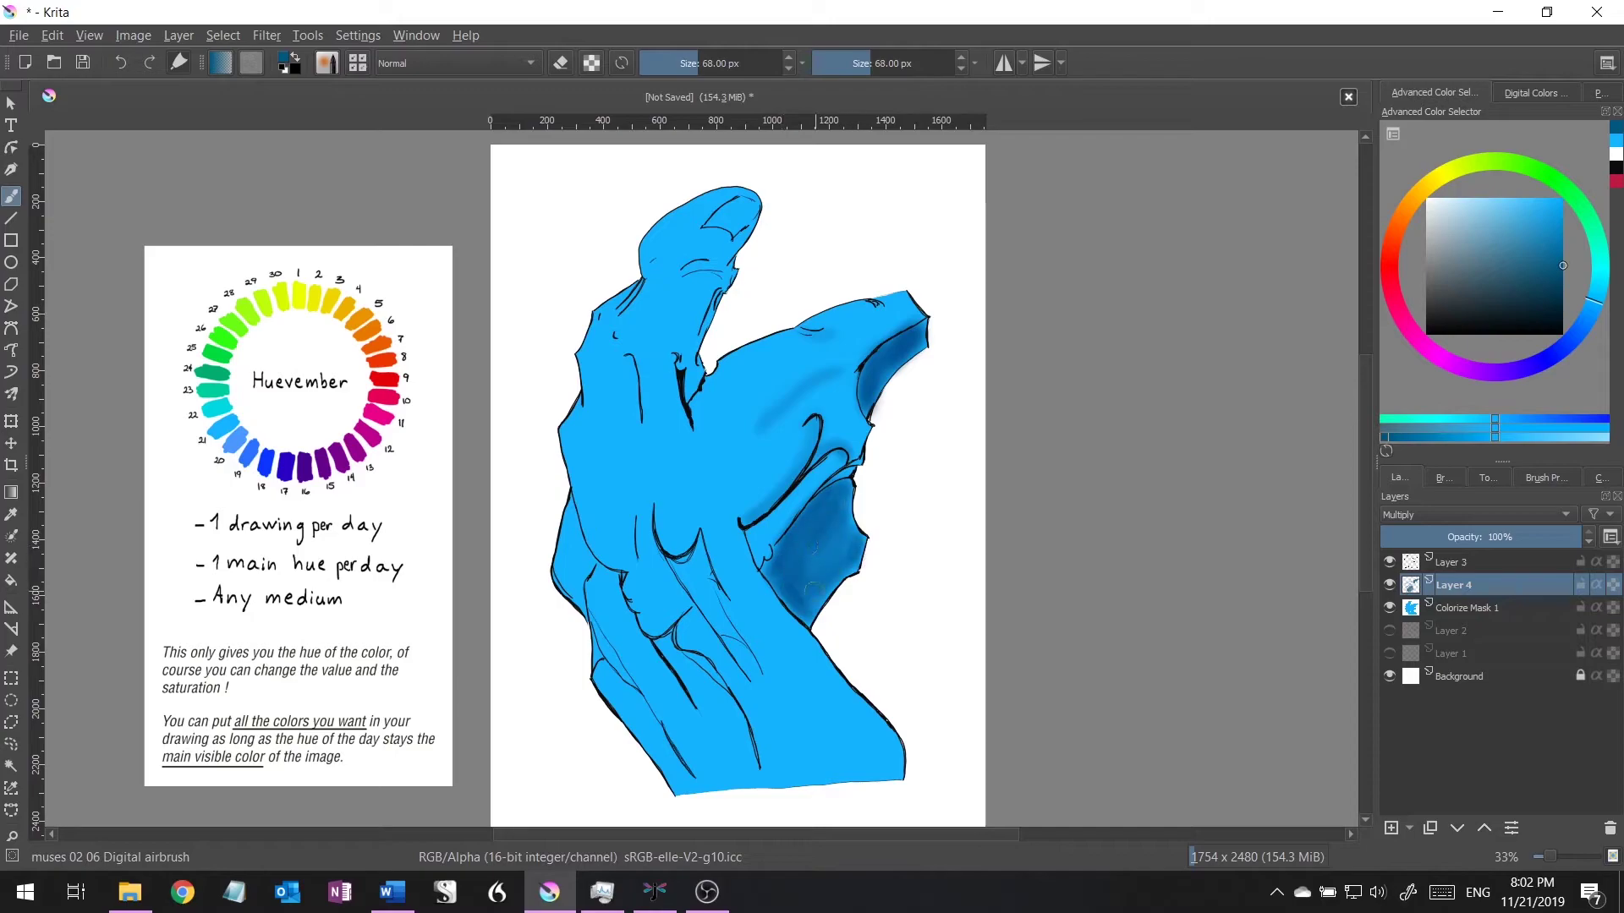
{"action": "left_click_drag", "start_coordinate": [850, 473], "coordinate": [810, 486]}
- Airbrush shadows over the hand's centre, left side, upper back, thumb and upper fingers
{"action": "left_click_drag", "start_coordinate": [744, 752], "coordinate": [693, 660]}
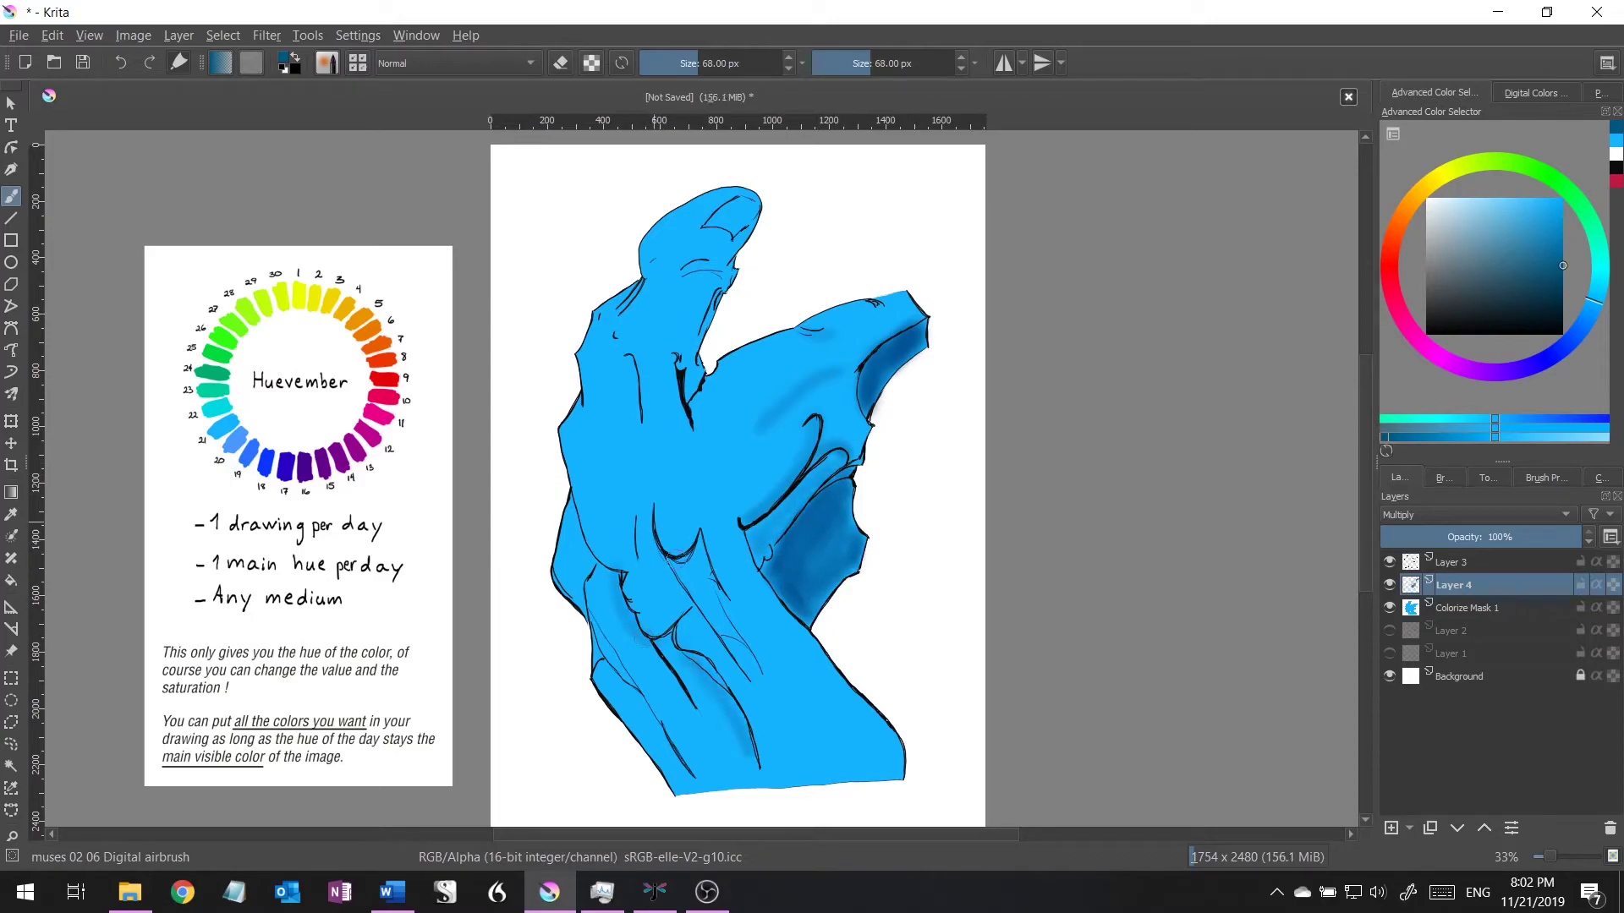
{"action": "left_click_drag", "start_coordinate": [677, 516], "coordinate": [724, 608]}
{"action": "left_click_drag", "start_coordinate": [618, 584], "coordinate": [694, 698]}
{"action": "left_click_drag", "start_coordinate": [592, 668], "coordinate": [573, 520]}
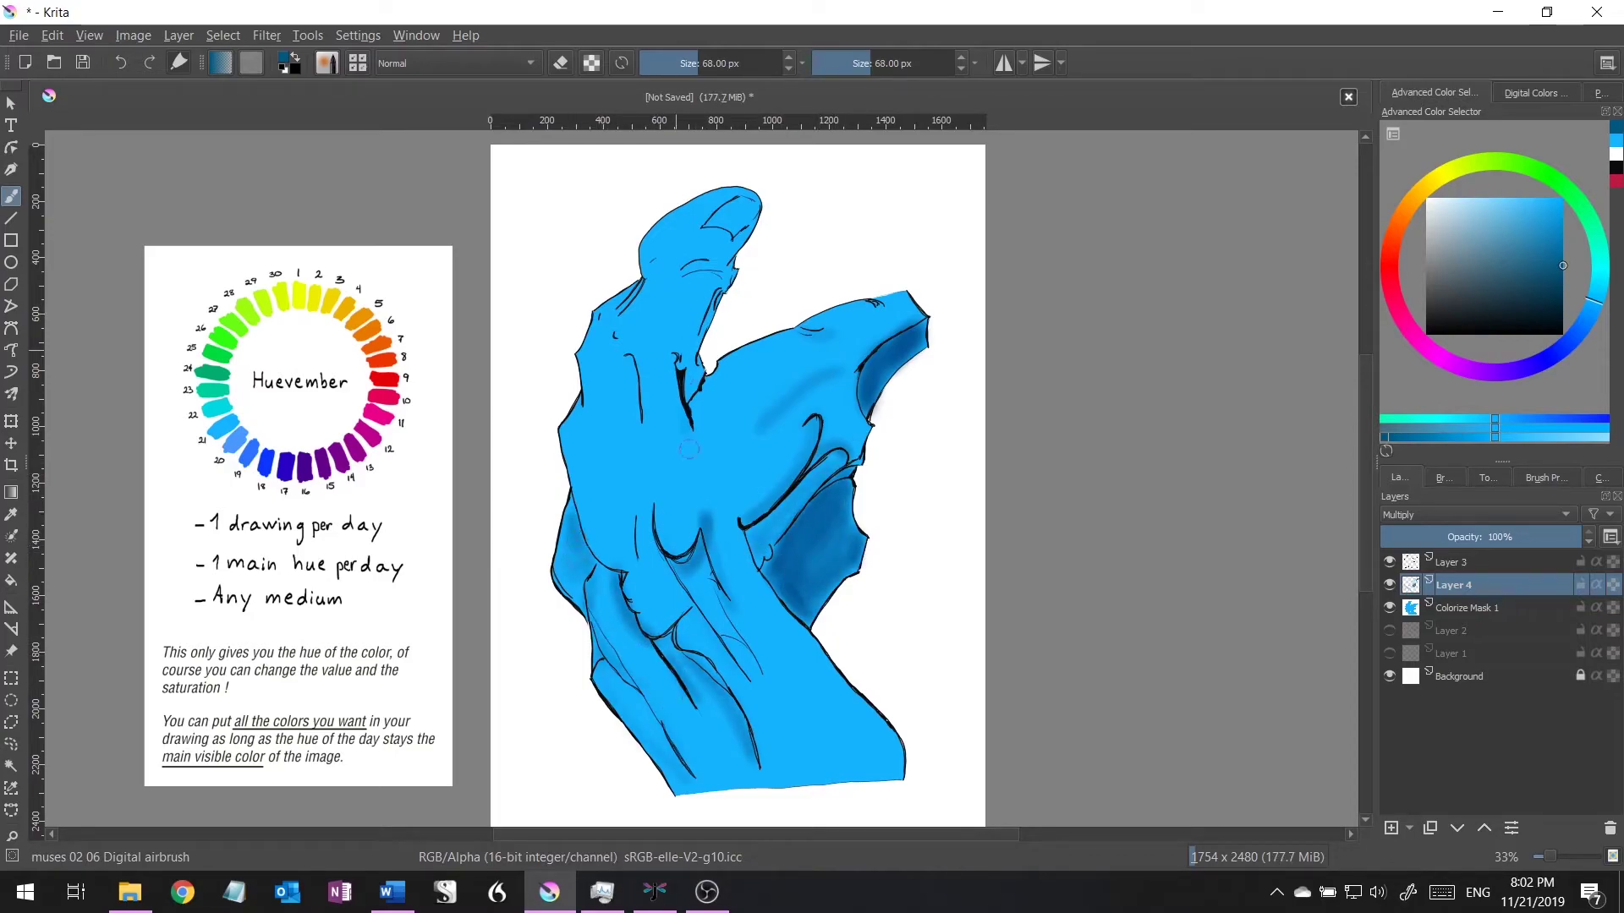
{"action": "mouse_move", "coordinate": [698, 503]}
{"action": "left_mouse_down"}
{"action": "mouse_move", "coordinate": [702, 372]}
{"action": "mouse_move", "coordinate": [732, 334]}
{"action": "left_mouse_up"}
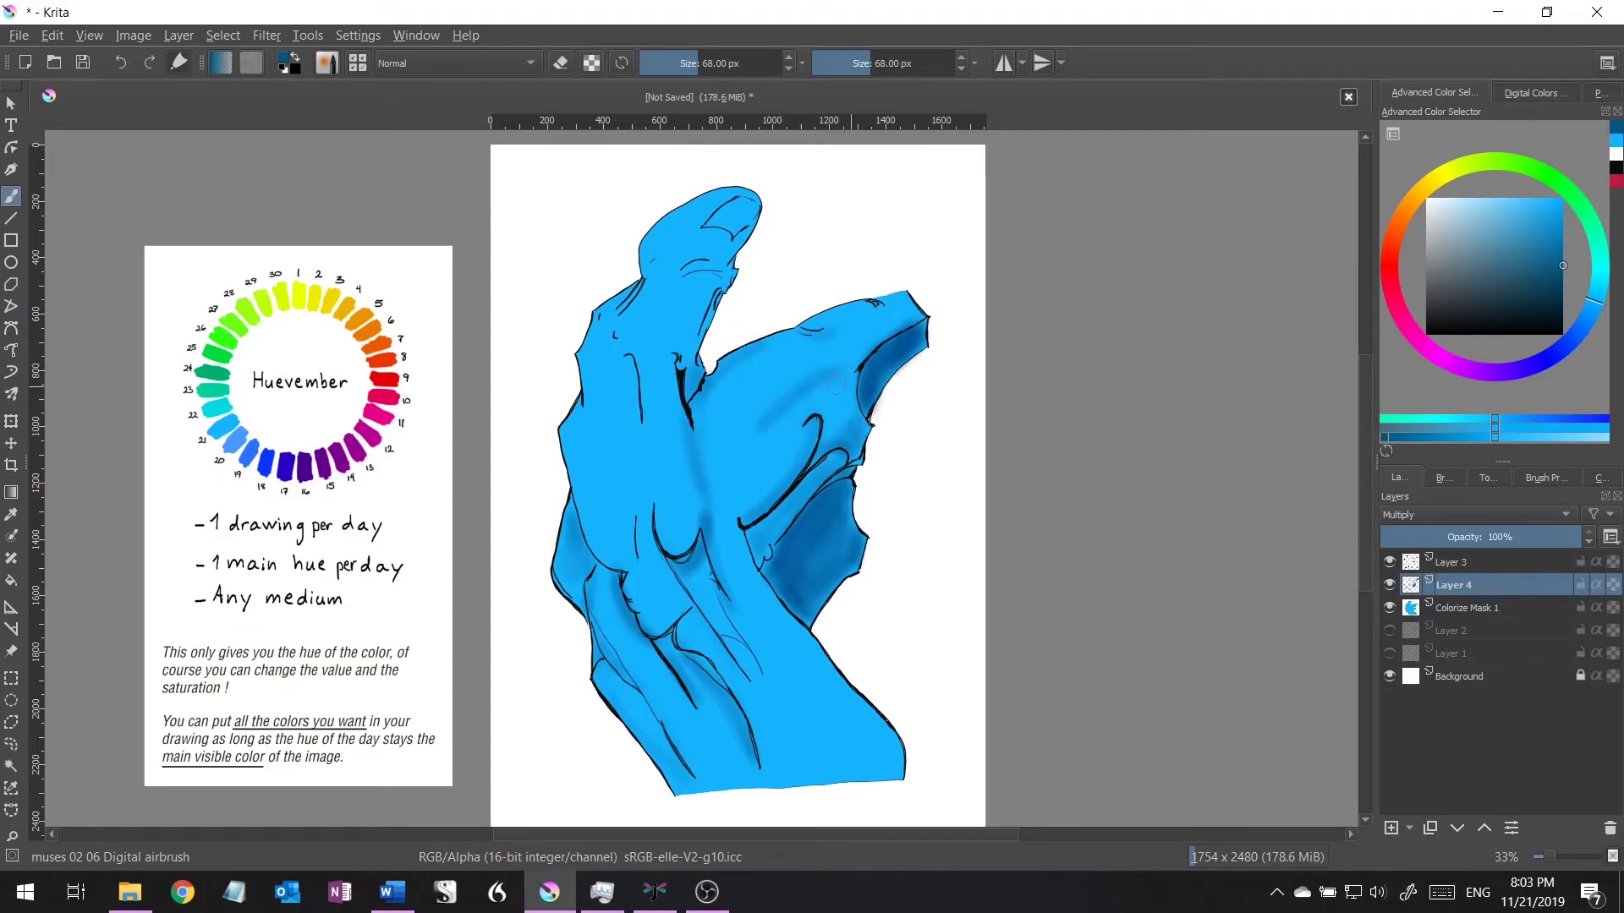
{"action": "mouse_move", "coordinate": [853, 397]}
{"action": "left_mouse_down"}
{"action": "mouse_move", "coordinate": [793, 382]}
{"action": "mouse_move", "coordinate": [808, 364]}
{"action": "left_mouse_up"}
{"action": "left_click_drag", "start_coordinate": [896, 300], "coordinate": [875, 325]}
{"action": "left_click_drag", "start_coordinate": [726, 342], "coordinate": [719, 279]}
{"action": "mouse_move", "coordinate": [749, 220]}
{"action": "left_mouse_down"}
{"action": "mouse_move", "coordinate": [681, 423]}
{"action": "mouse_move", "coordinate": [630, 283]}
{"action": "left_mouse_up"}
{"action": "left_click_drag", "start_coordinate": [660, 258], "coordinate": [643, 300]}
{"action": "left_click_drag", "start_coordinate": [718, 254], "coordinate": [680, 275]}
{"action": "left_click_drag", "start_coordinate": [717, 207], "coordinate": [706, 237]}
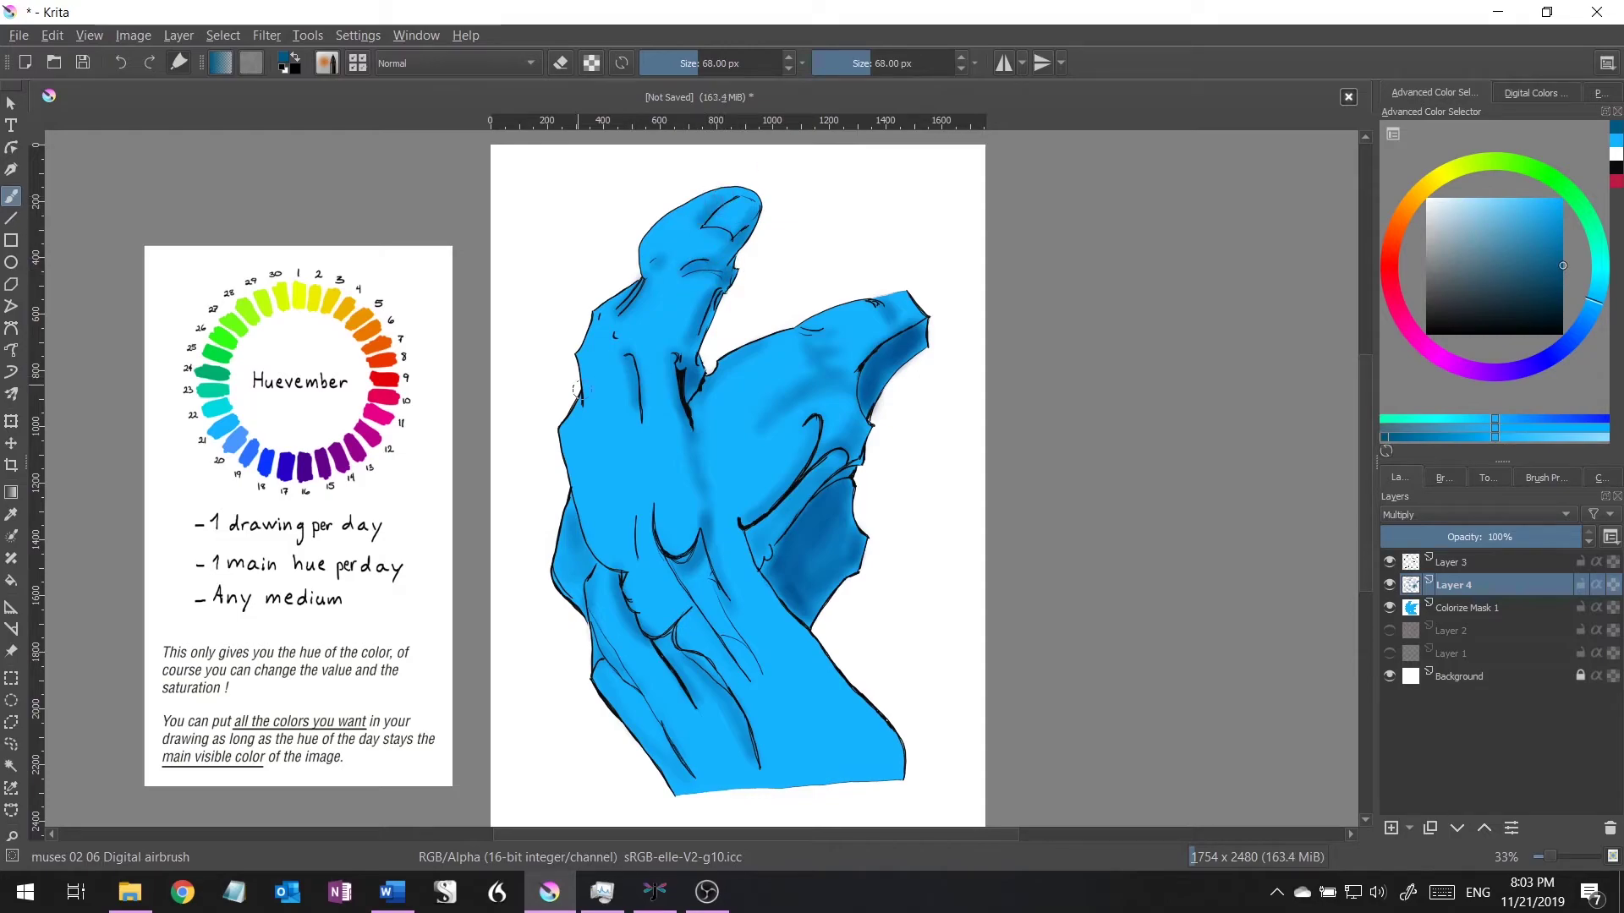
- Darken the lower palm and right-side shadows, then add a new Overlay layer above
{"action": "left_click_drag", "start_coordinate": [583, 380], "coordinate": [579, 423]}
{"action": "left_click_drag", "start_coordinate": [643, 512], "coordinate": [639, 575]}
{"action": "left_click_drag", "start_coordinate": [761, 613], "coordinate": [745, 715]}
{"action": "left_click_drag", "start_coordinate": [817, 626], "coordinate": [879, 753]}
{"action": "left_click_drag", "start_coordinate": [757, 550], "coordinate": [761, 604]}
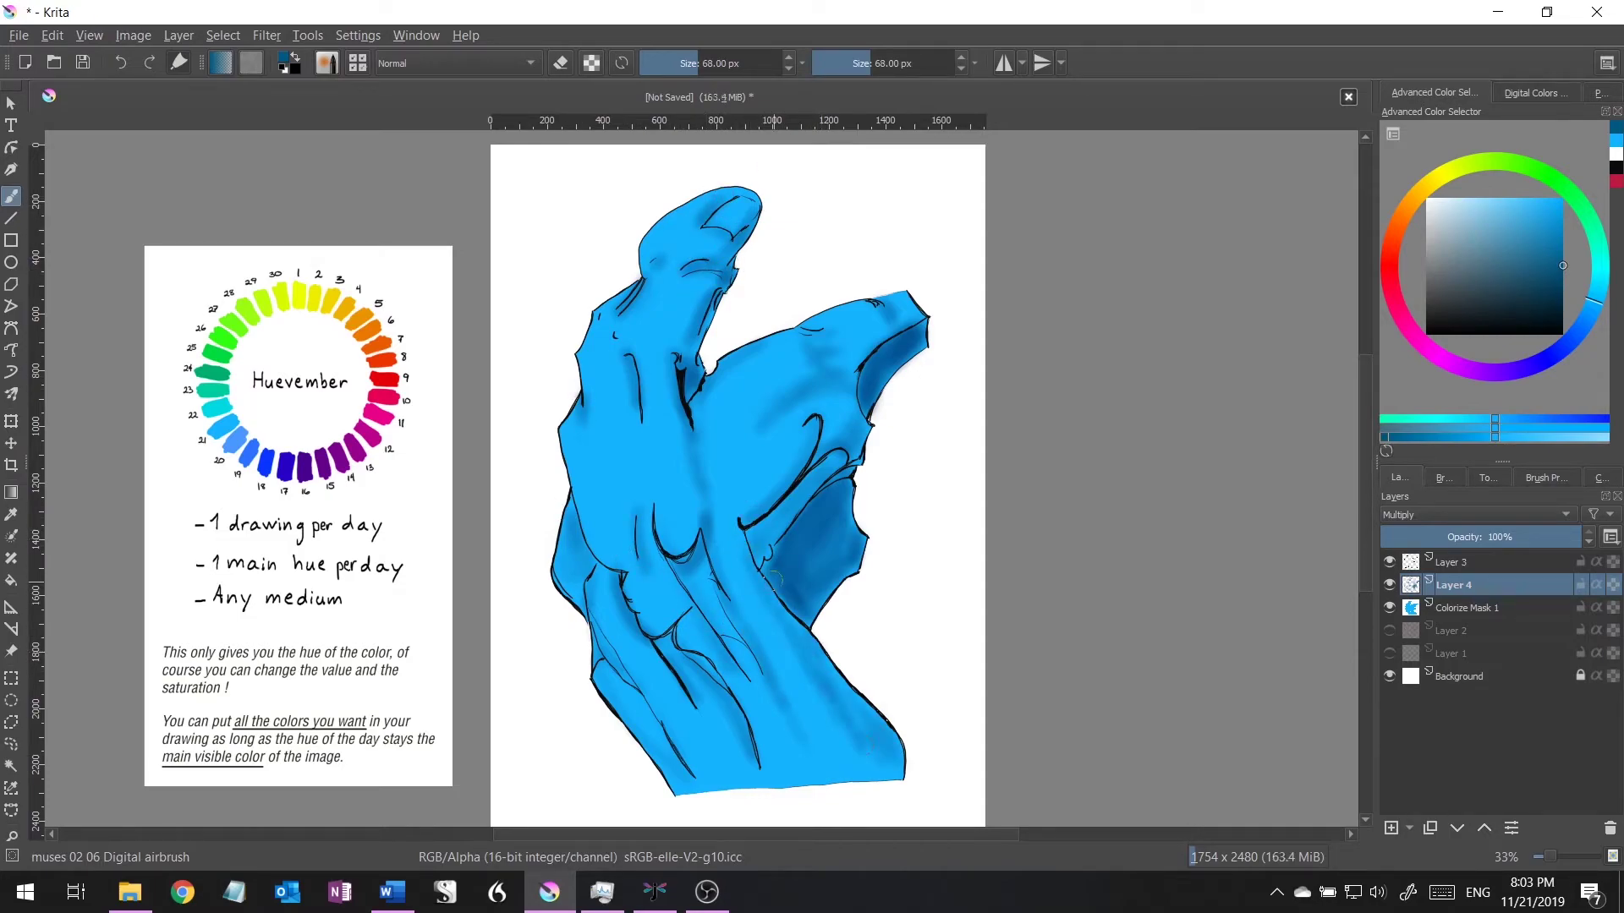
{"action": "left_click_drag", "start_coordinate": [846, 453], "coordinate": [766, 521]}
{"action": "left_click_drag", "start_coordinate": [837, 422], "coordinate": [757, 507]}
{"action": "left_click_drag", "start_coordinate": [774, 592], "coordinate": [922, 332]}
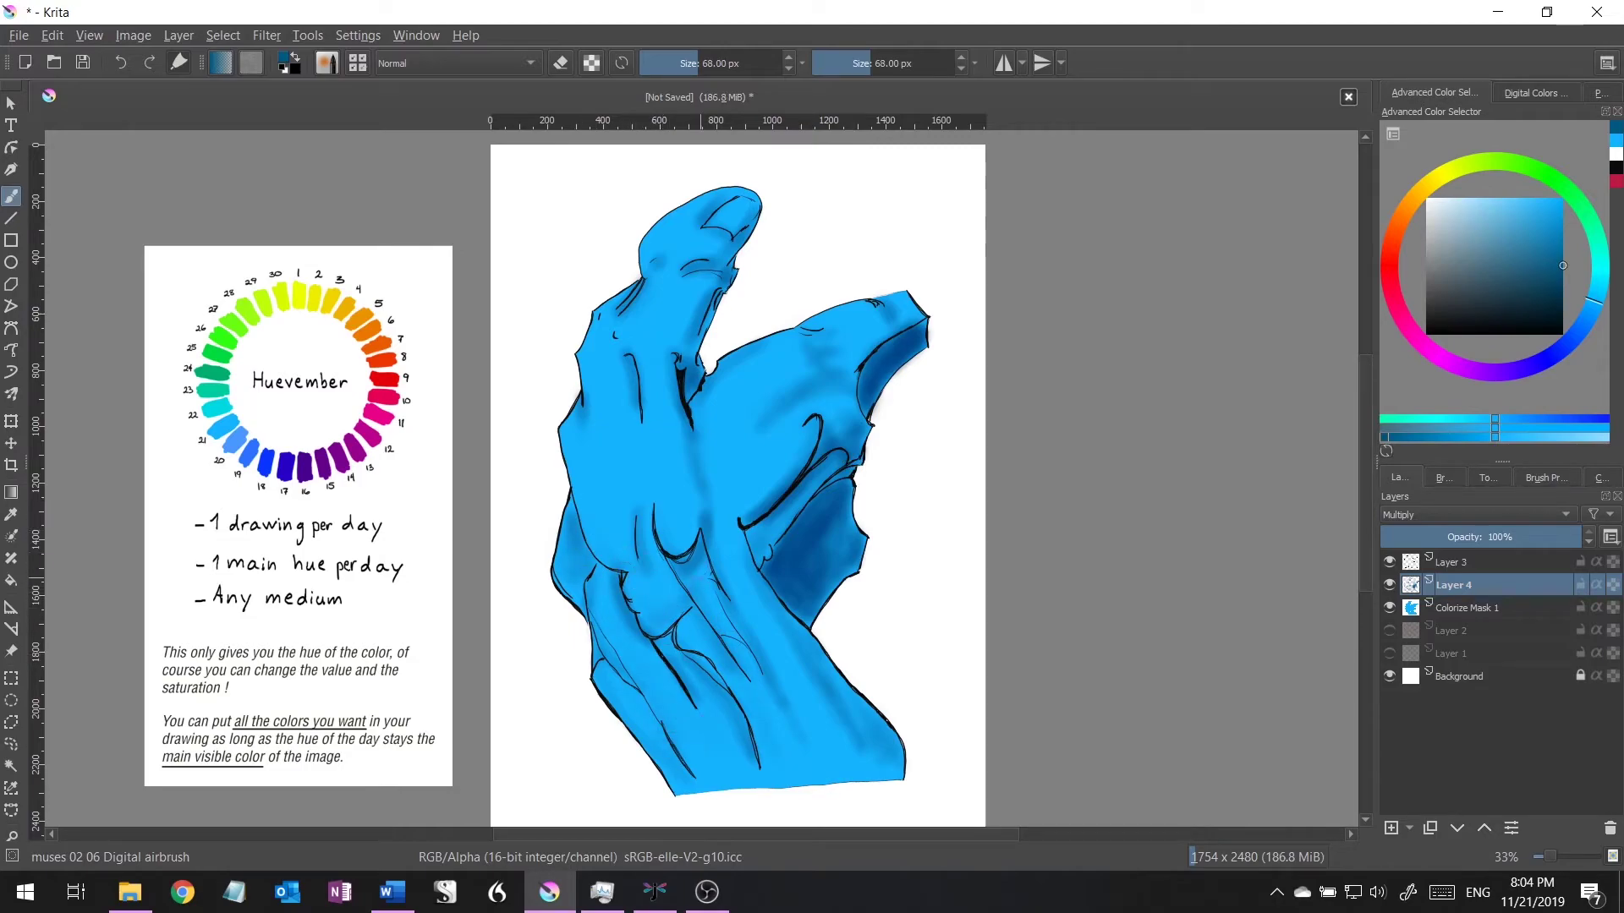
{"action": "left_click_drag", "start_coordinate": [770, 707], "coordinate": [748, 626]}
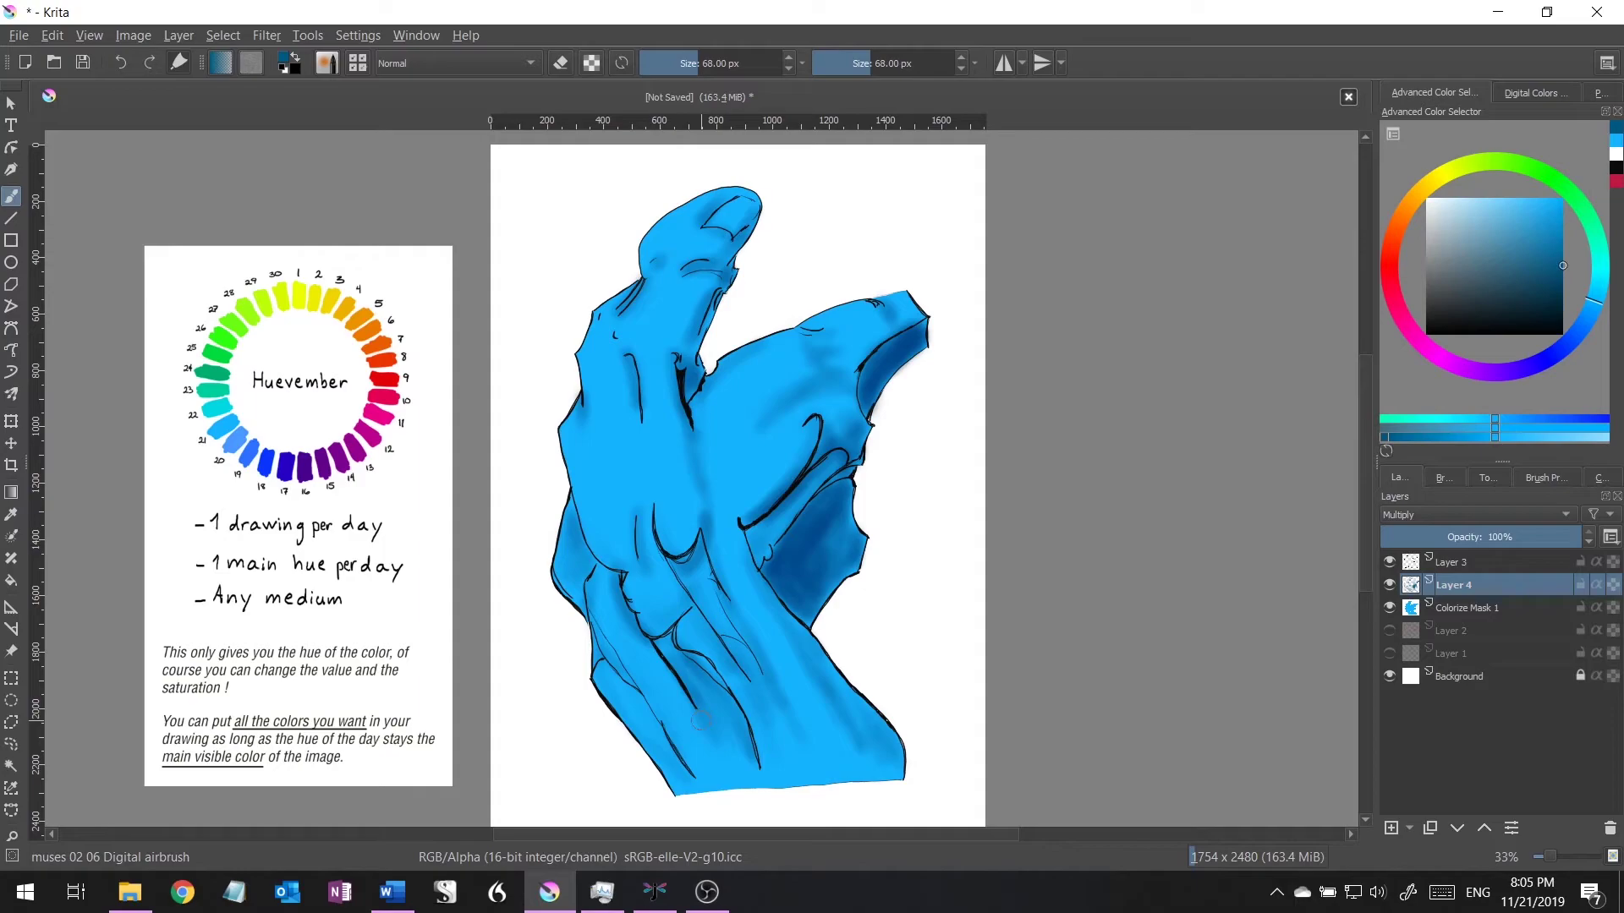
{"action": "left_click_drag", "start_coordinate": [798, 481], "coordinate": [860, 381]}
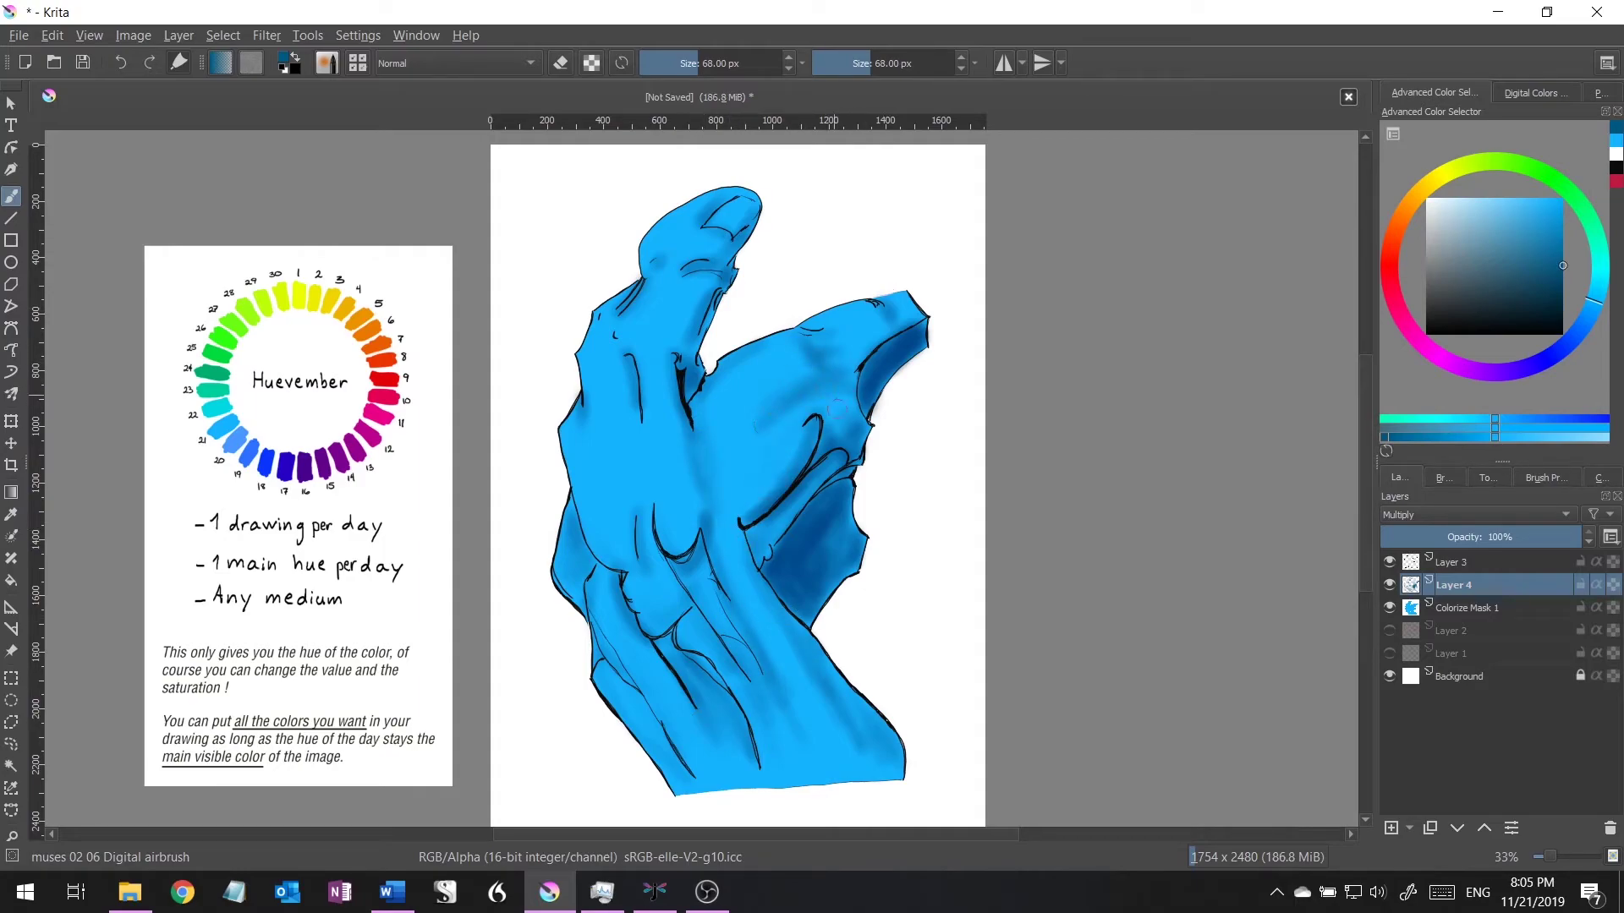
{"action": "key", "text": "Insert"}
{"action": "left_click", "coordinate": [1489, 515]}
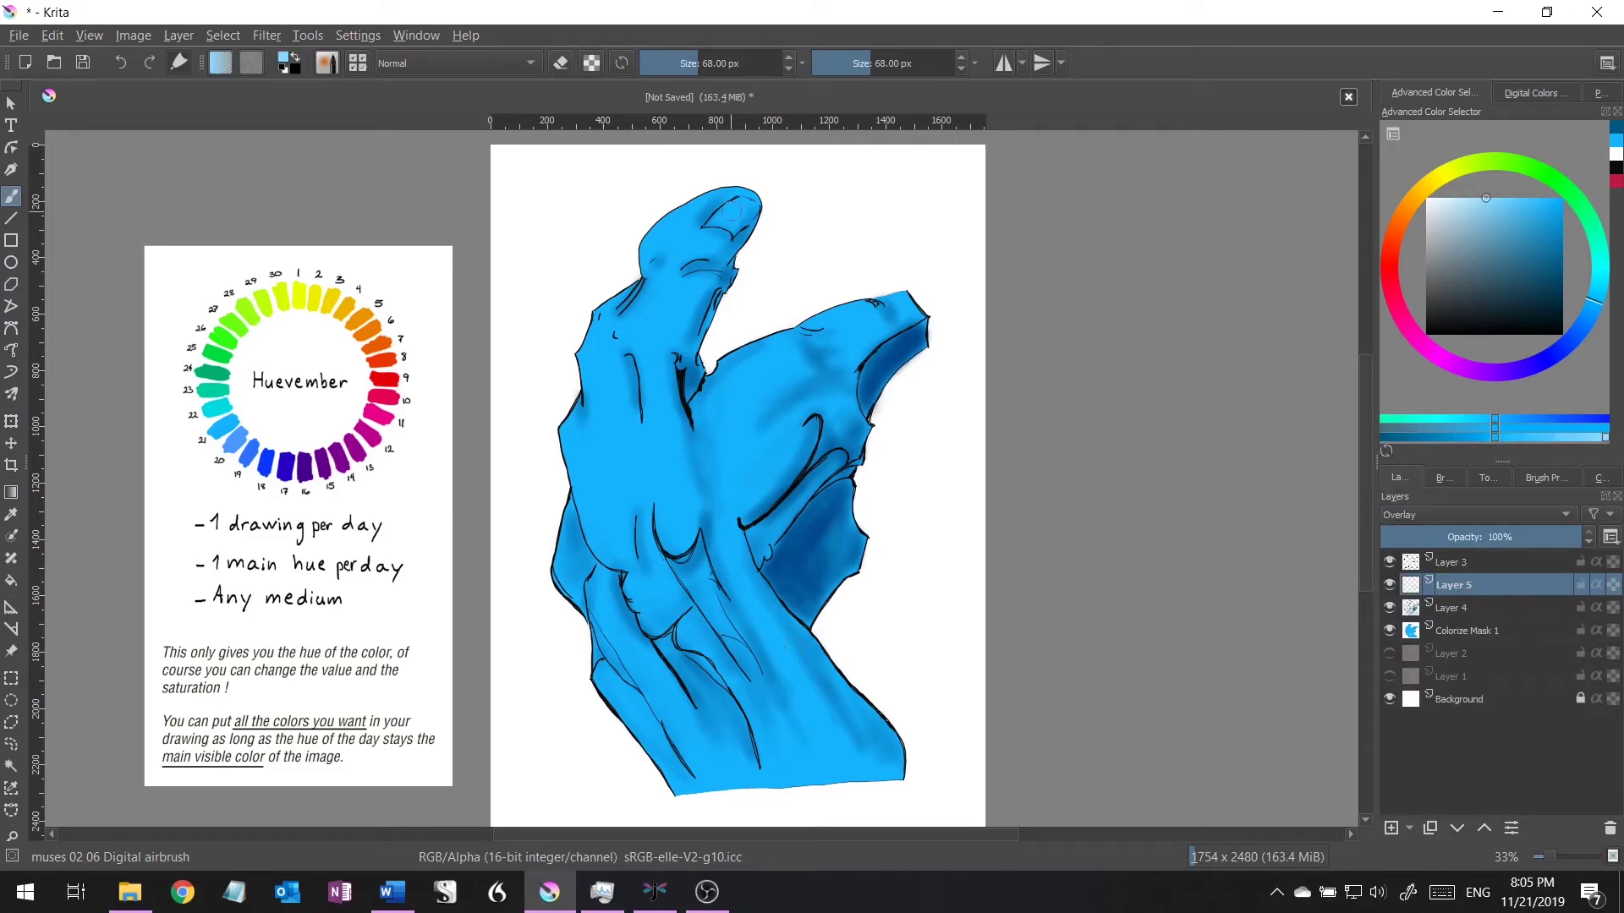
- Airbrush a soft light-blue highlight over the upper fingers and shift the view right
{"action": "left_click_drag", "start_coordinate": [674, 221], "coordinate": [600, 375]}
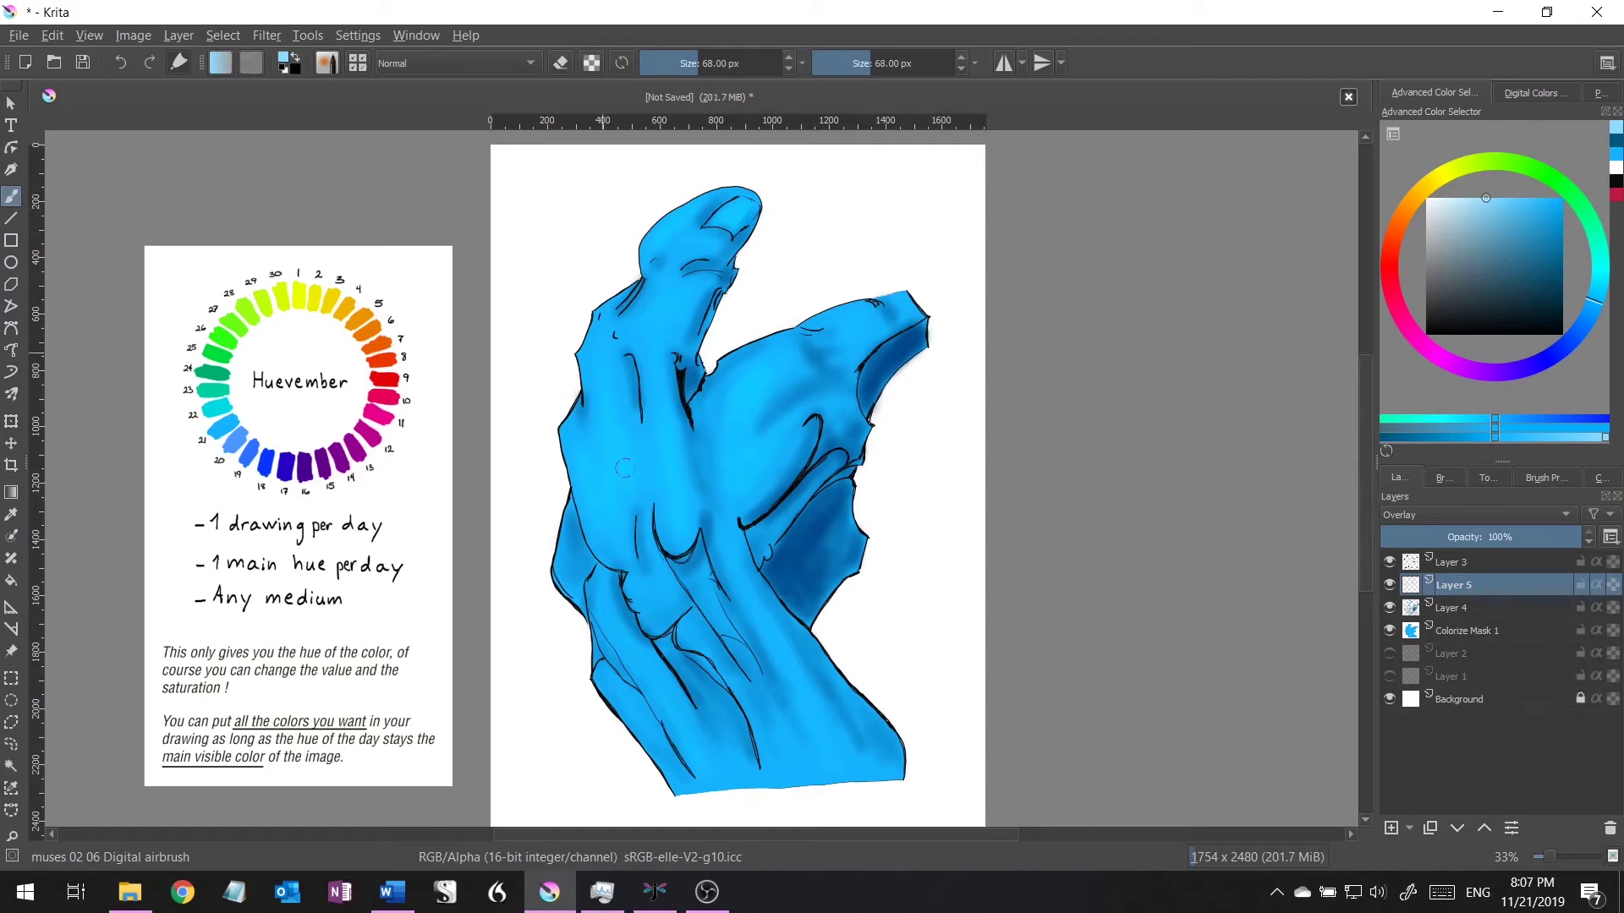
{"action": "mouse_move", "coordinate": [679, 550]}
{"action": "left_mouse_down"}
{"action": "mouse_move", "coordinate": [1022, 815]}
{"action": "mouse_move", "coordinate": [860, 815]}
{"action": "left_mouse_up"}
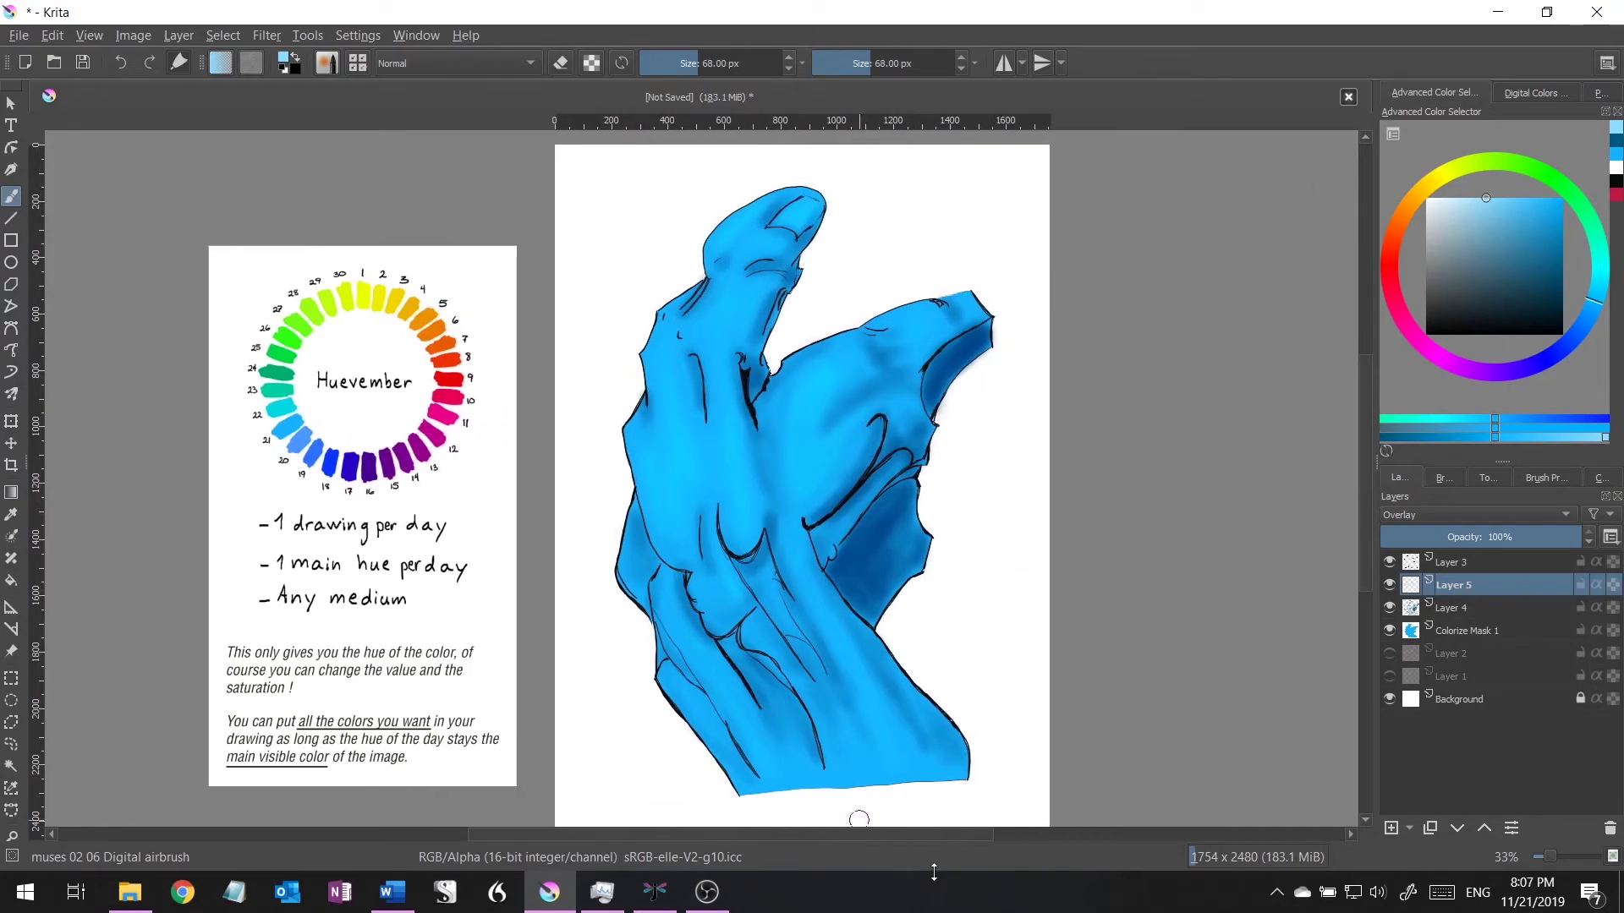